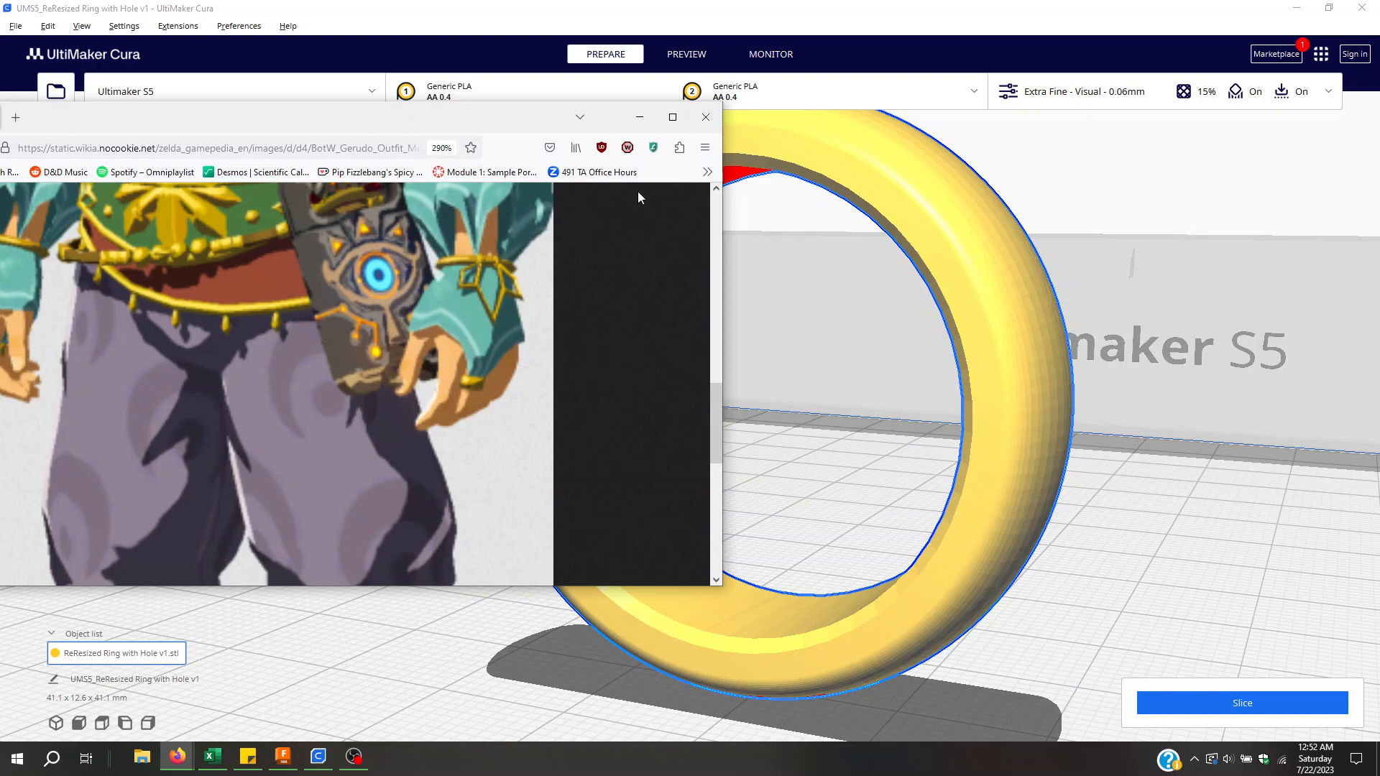
Step: Close the reference image window and measure from the edge of the round recess to points on the ring's inner surface and rim
click(705, 116)
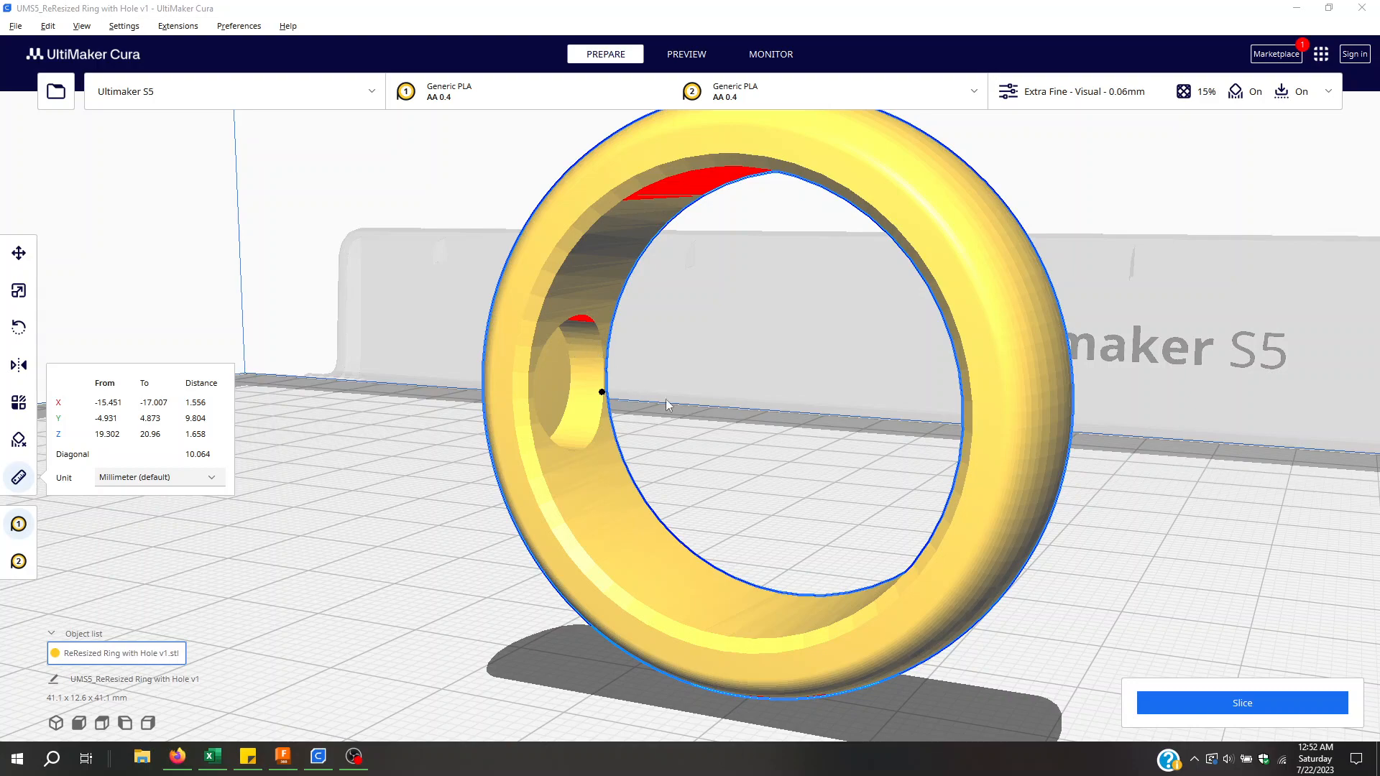
middle_drag(723, 358, 733, 380)
right_drag(733, 380, 630, 396)
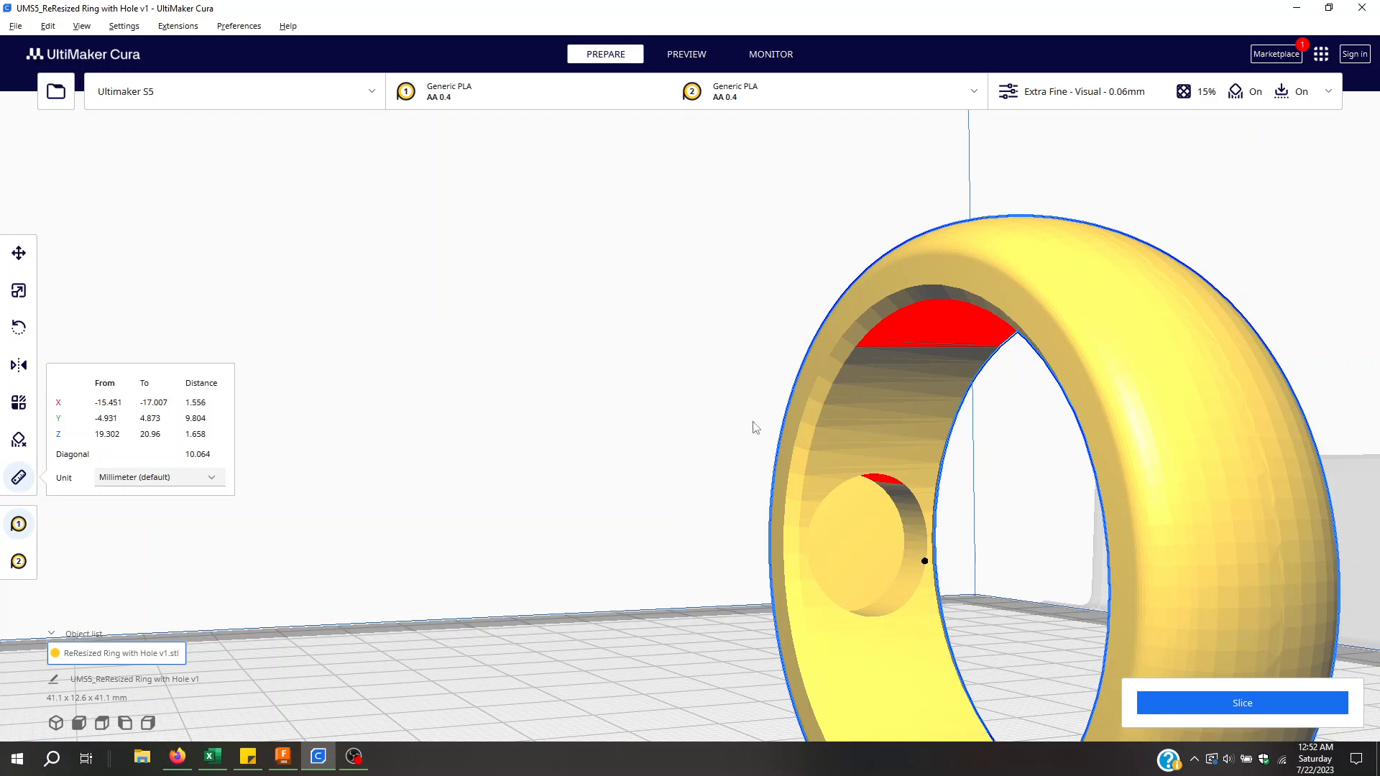
click(690, 354)
click(844, 410)
right_drag(606, 370, 608, 334)
right_click(608, 335)
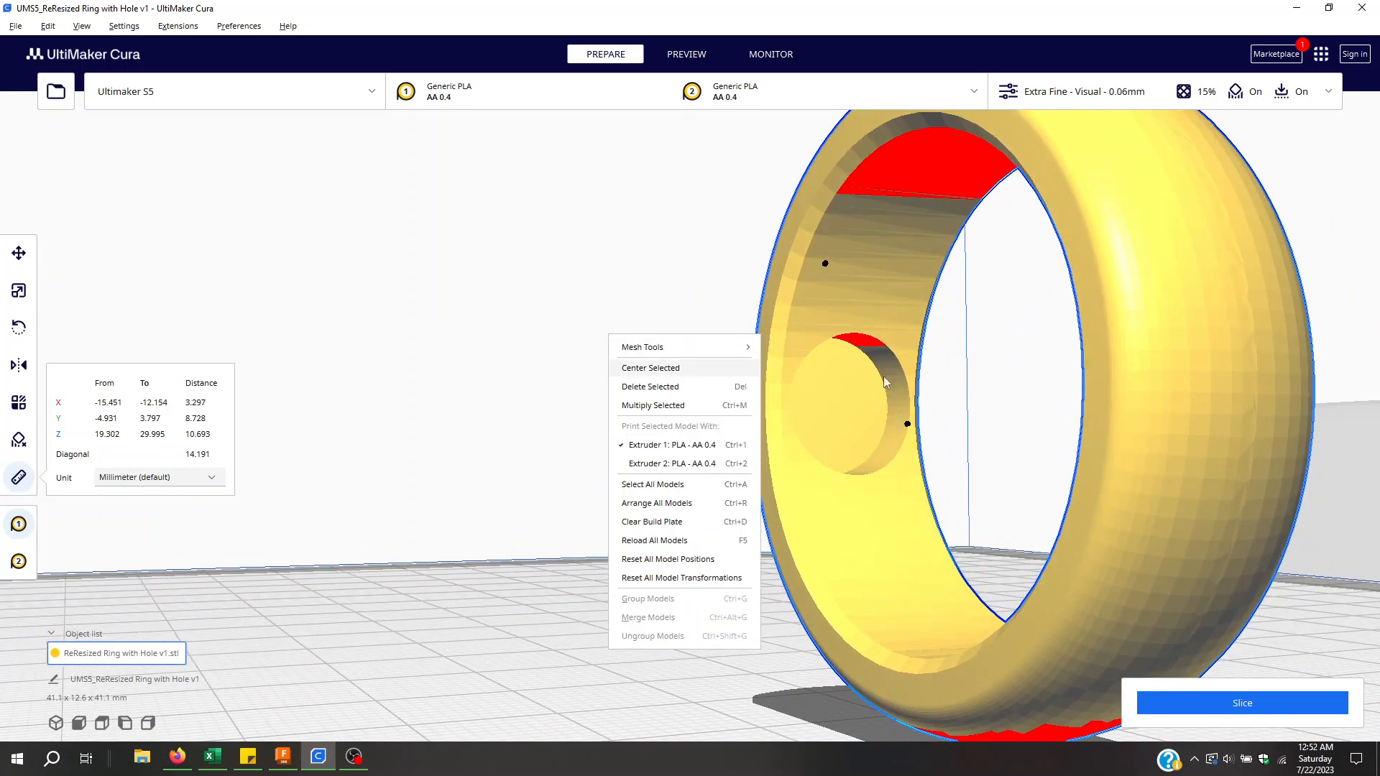
click(852, 307)
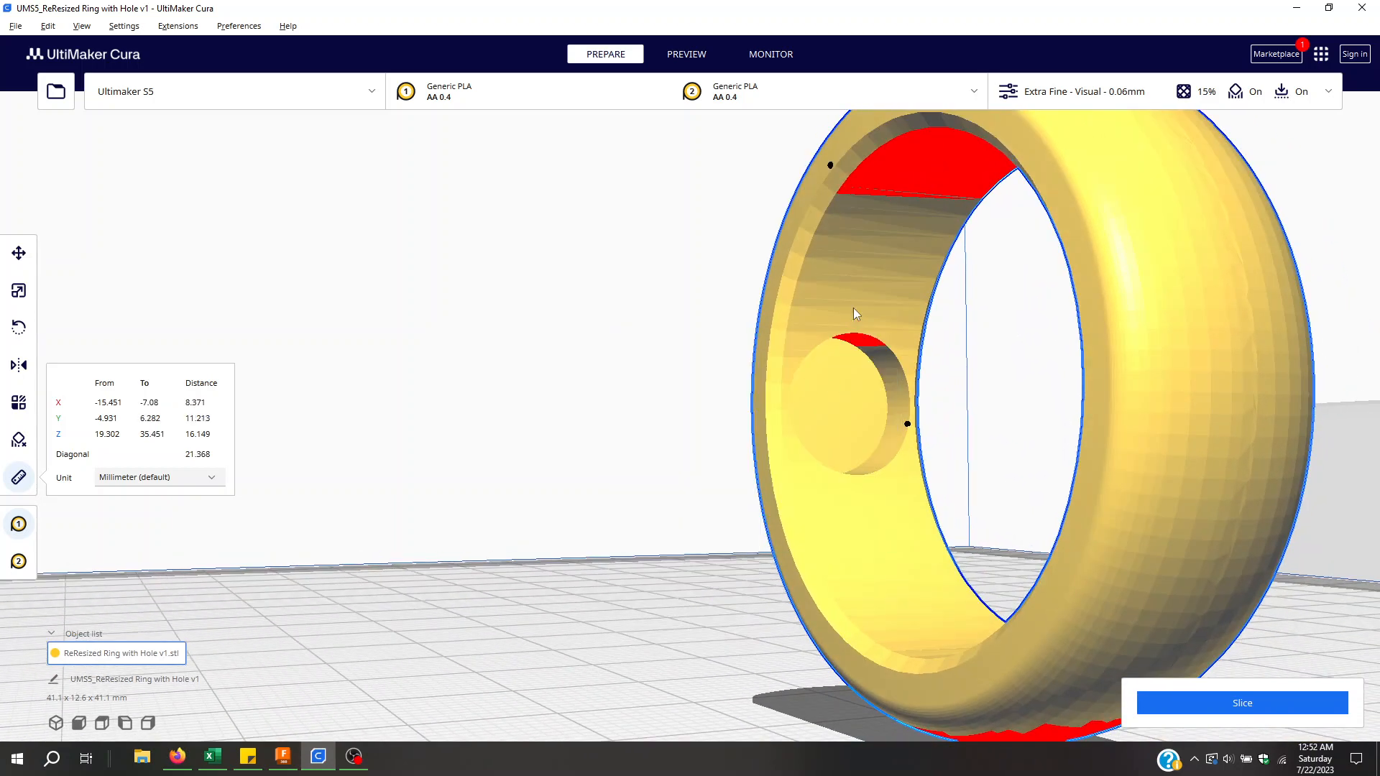
Step: Scale the ring model uniformly to 150%
click(18, 290)
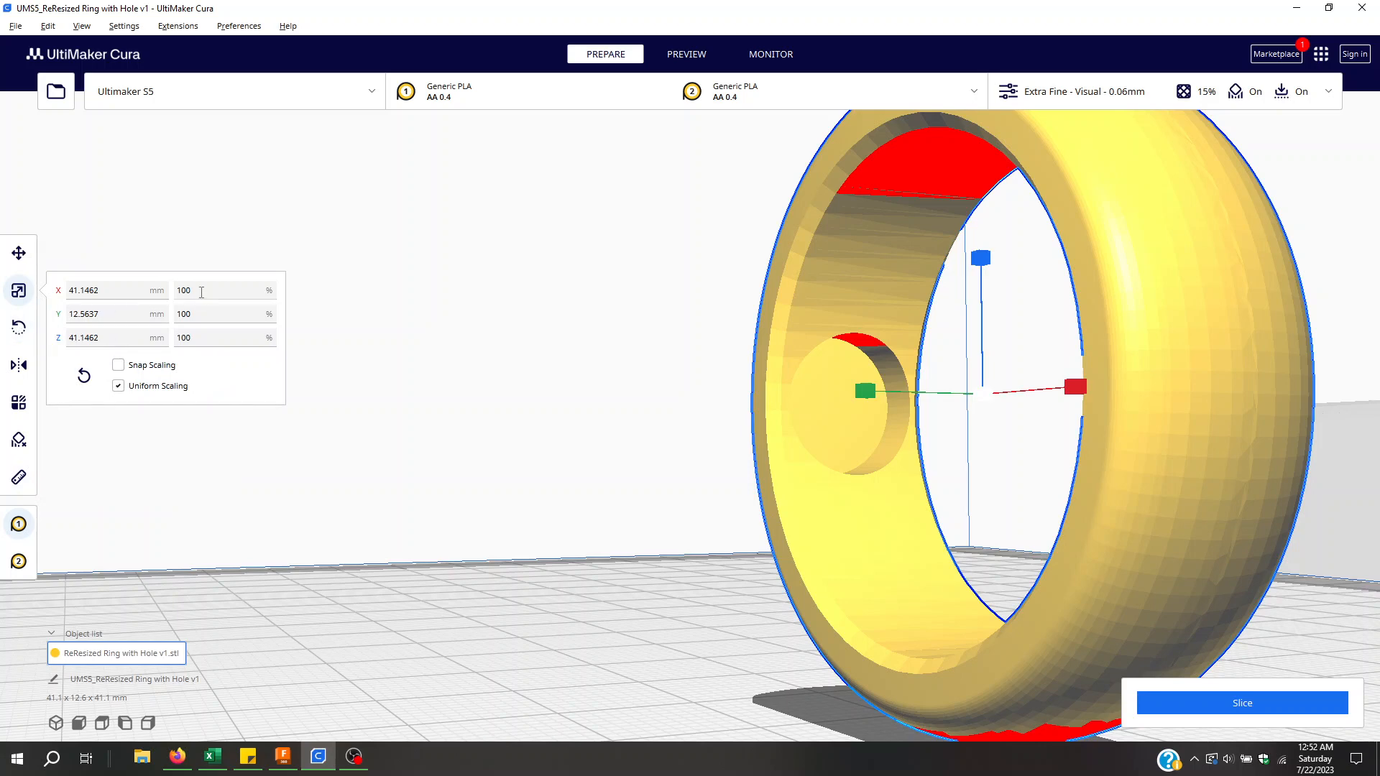
click(178, 291)
key(Return)
click(754, 251)
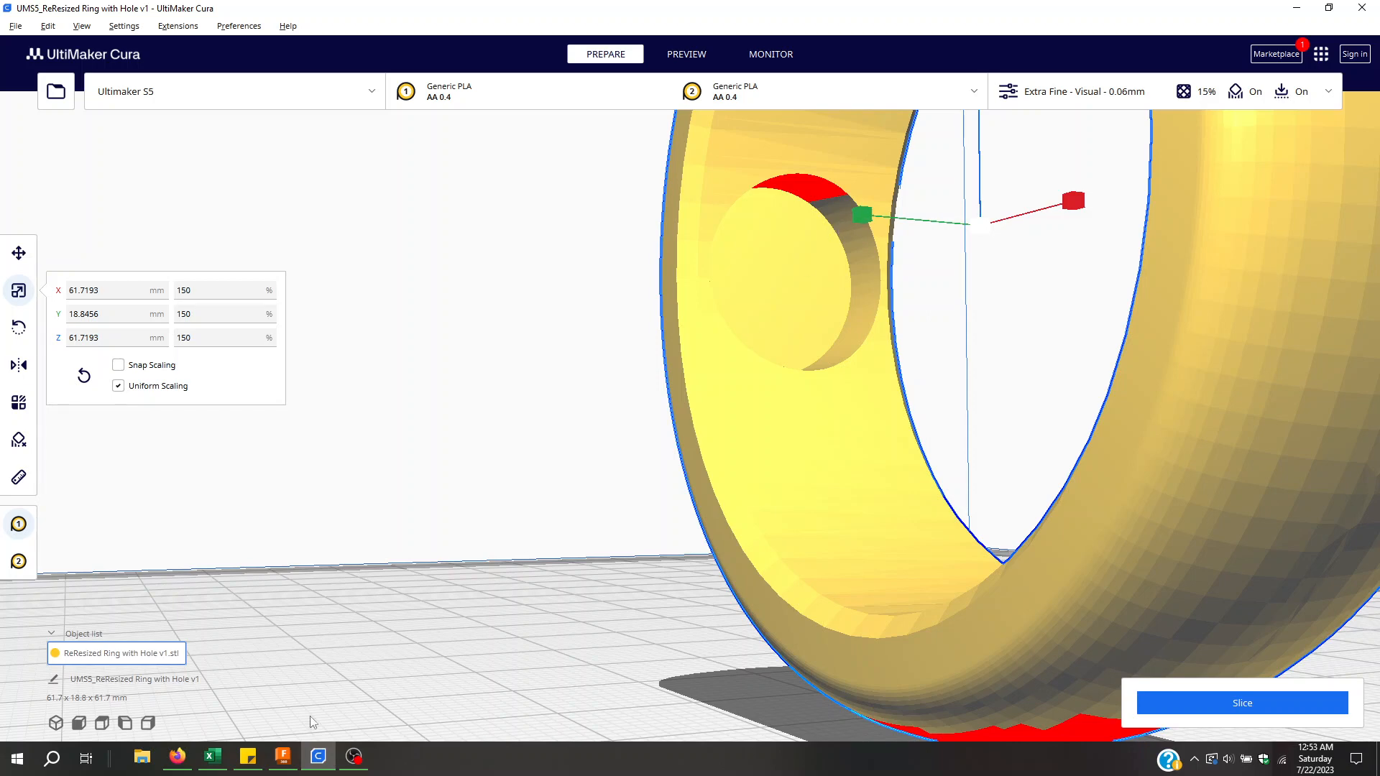
Step: Switch to Fusion 360, open "simple ring resized.step" from the computer's Gerudo Link STEP Files folder, and close UltiMaker Cura
click(282, 756)
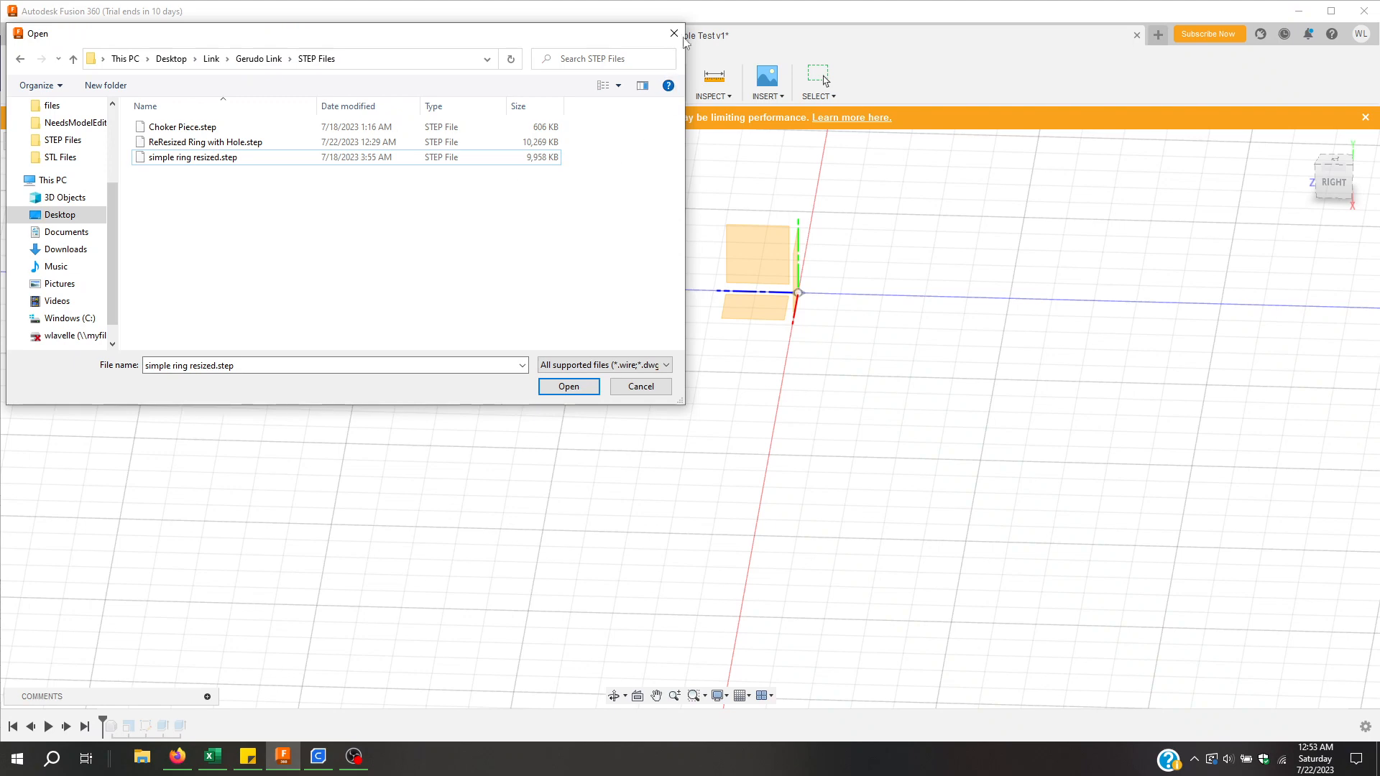
click(674, 33)
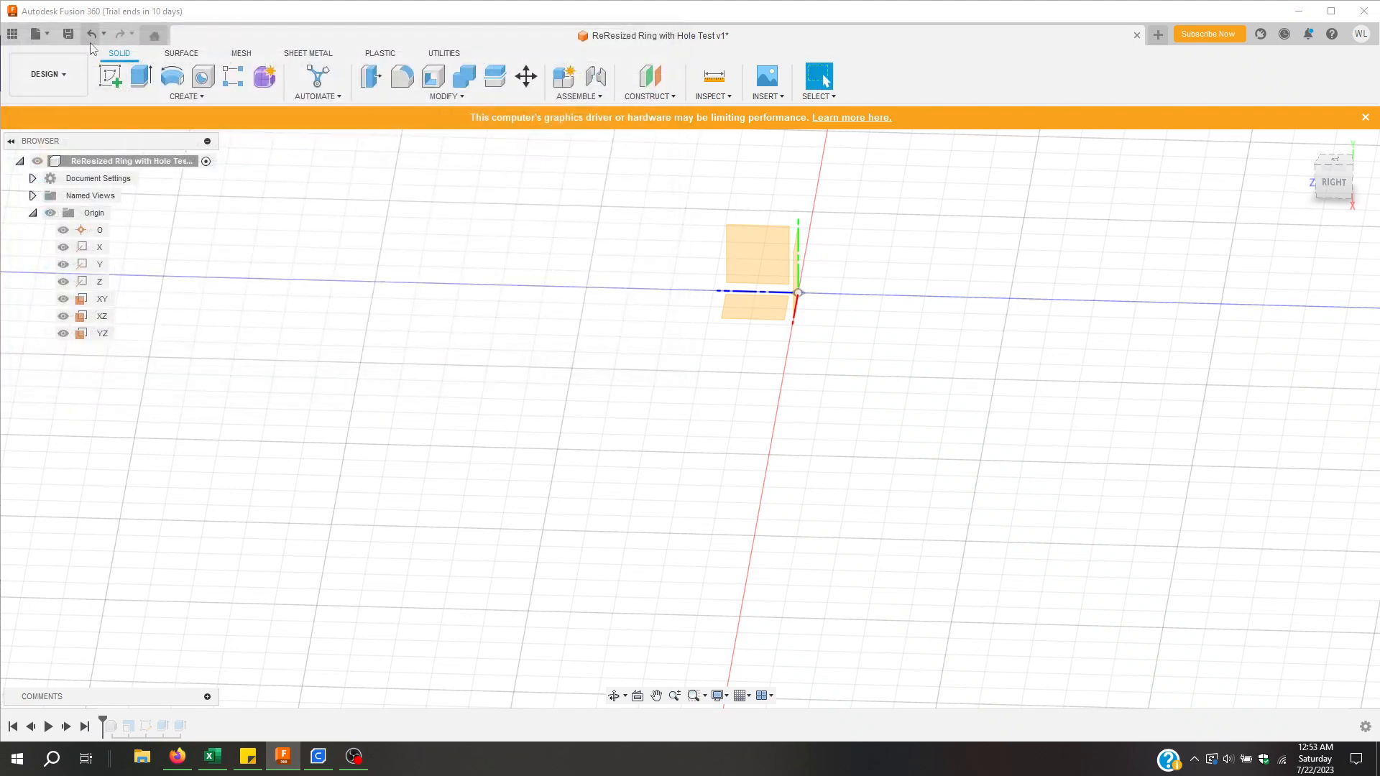
click(47, 34)
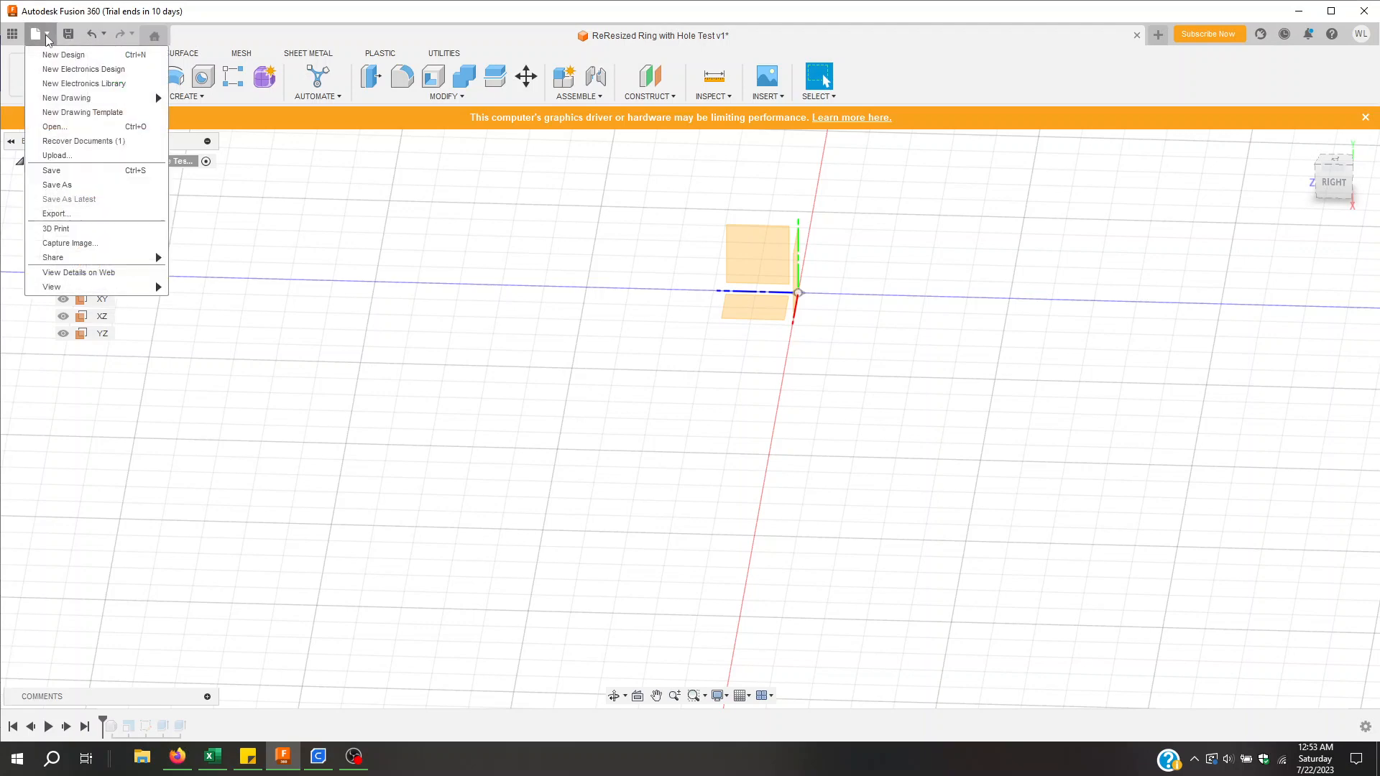
click(79, 126)
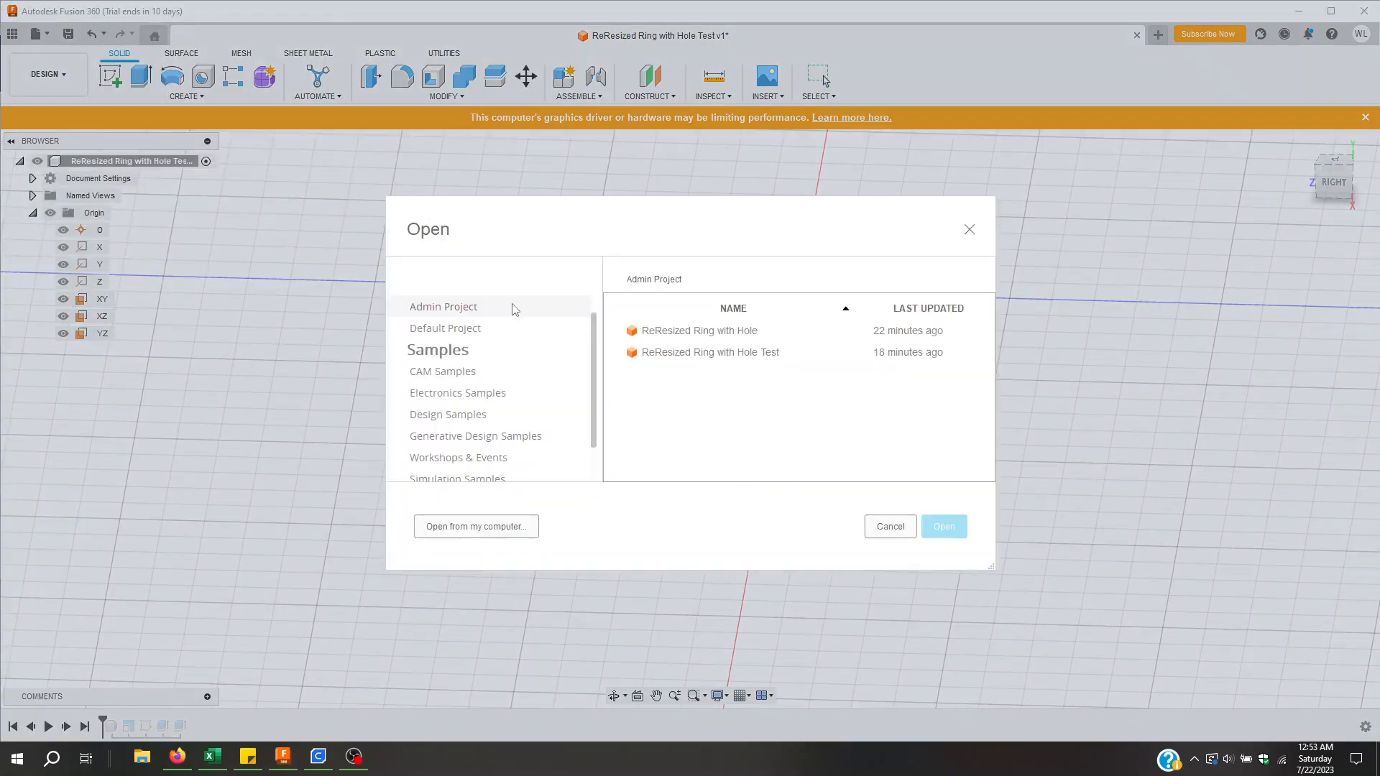
click(467, 527)
double_click(186, 127)
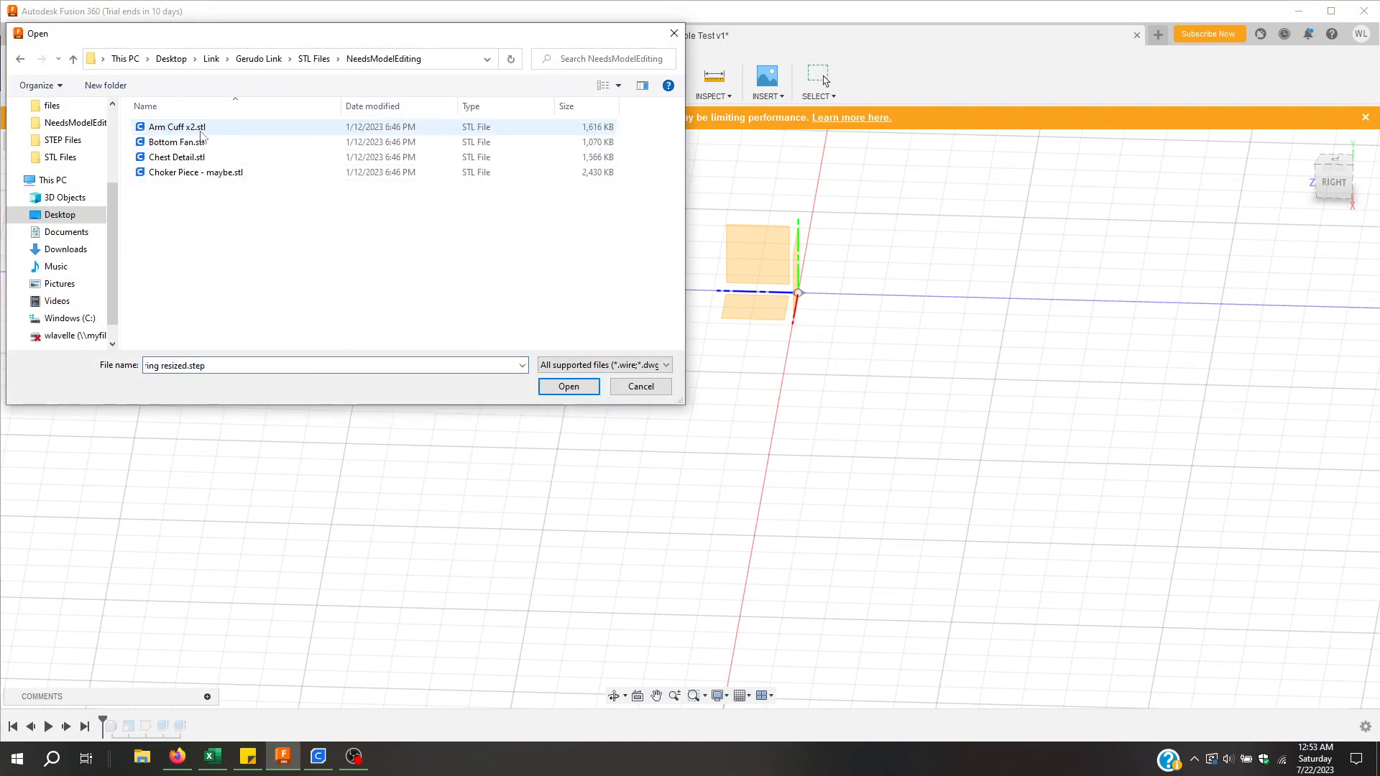
click(316, 59)
click(259, 59)
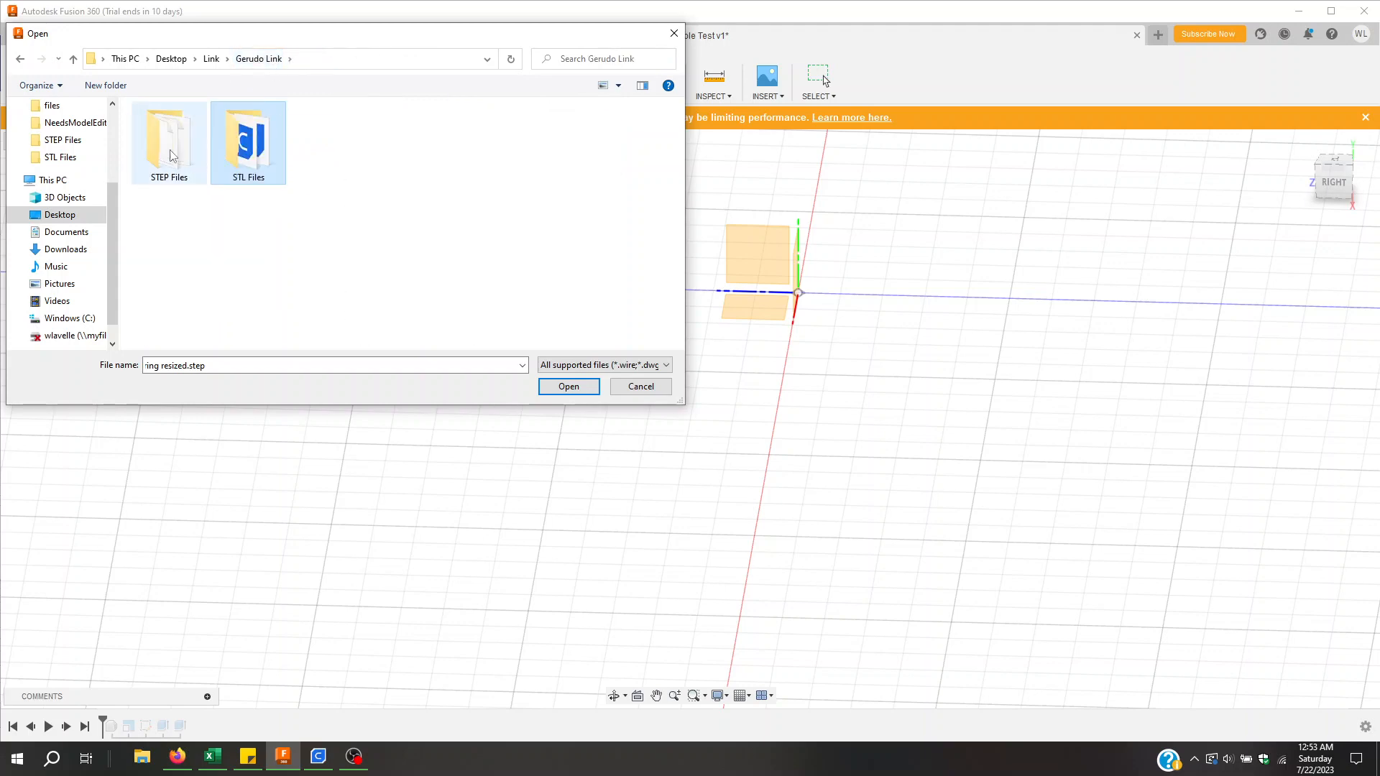
double_click(164, 148)
double_click(246, 158)
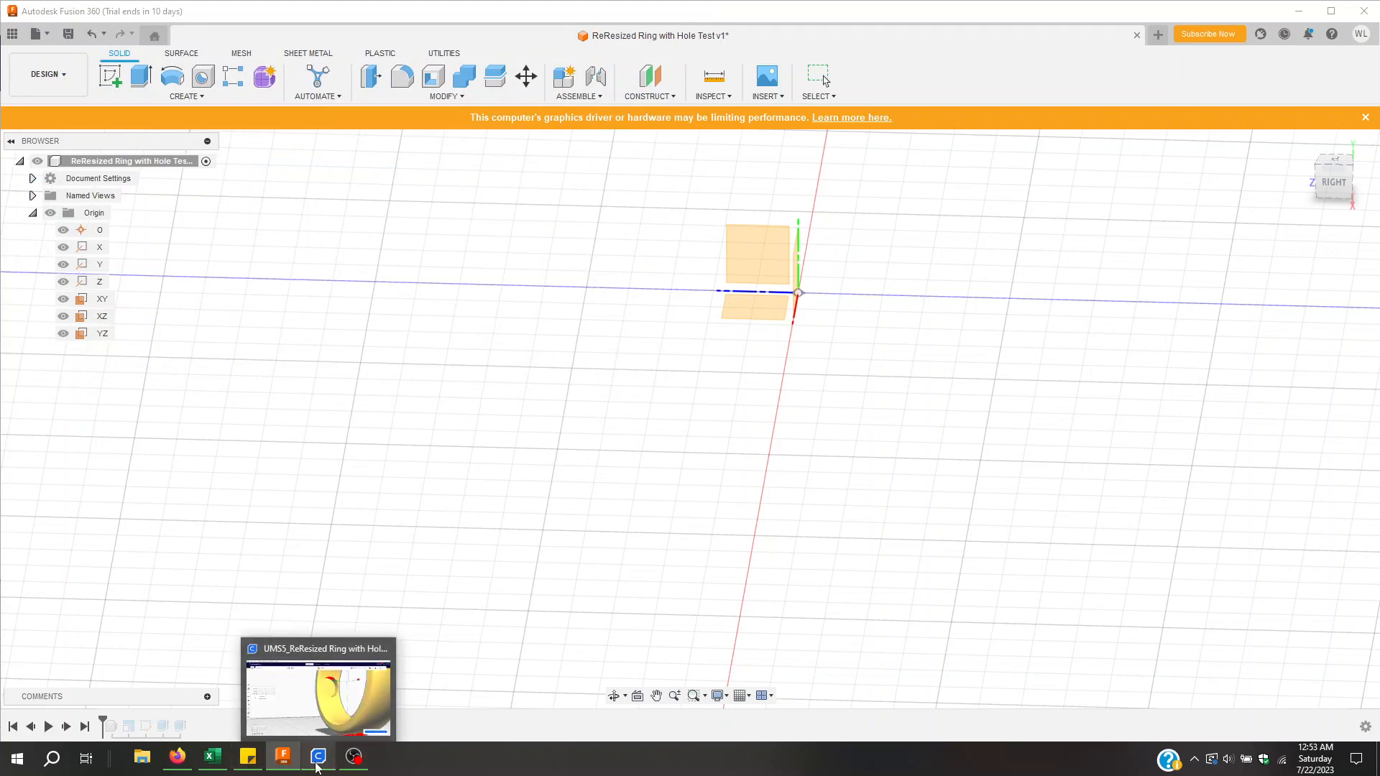
click(318, 756)
click(1370, 12)
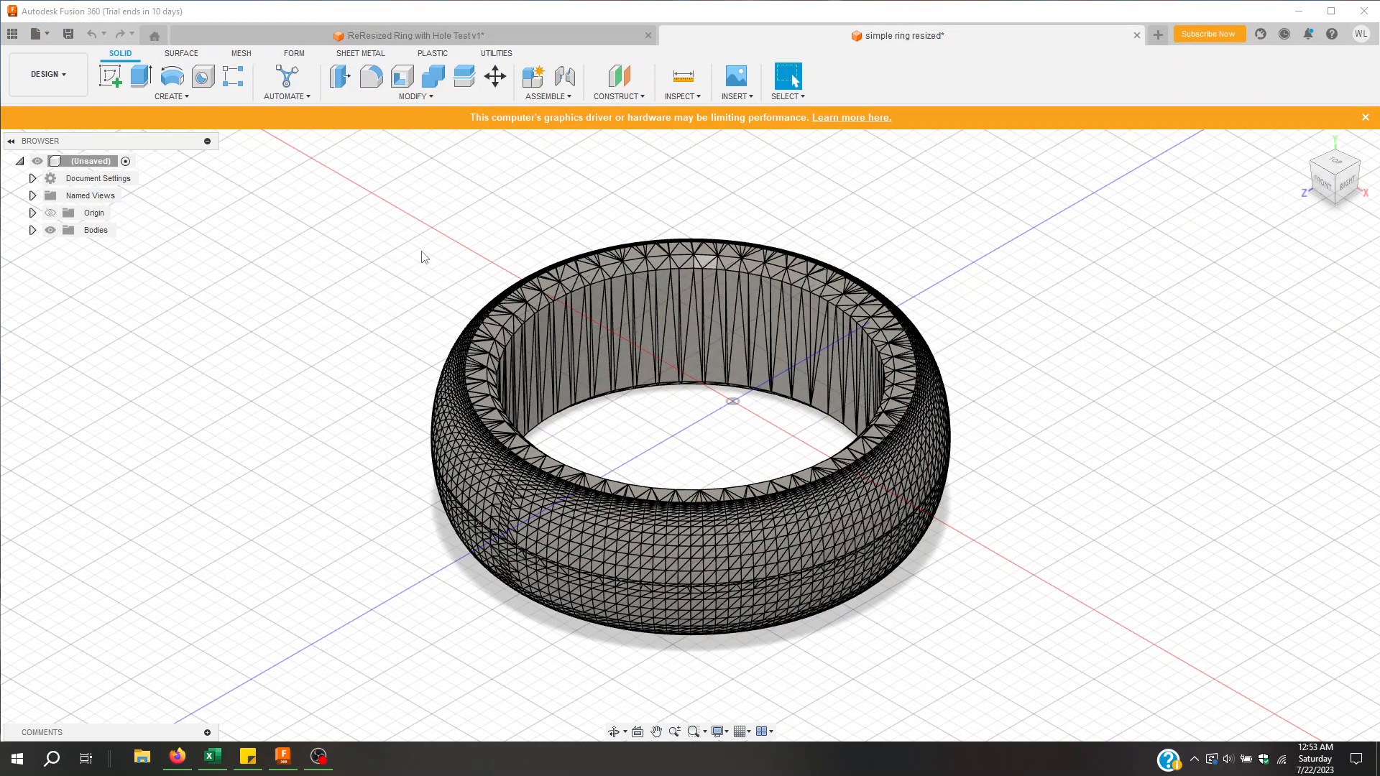
Step: Scale the ring body uniformly by a factor of 1.5
right_drag(383, 261, 431, 274)
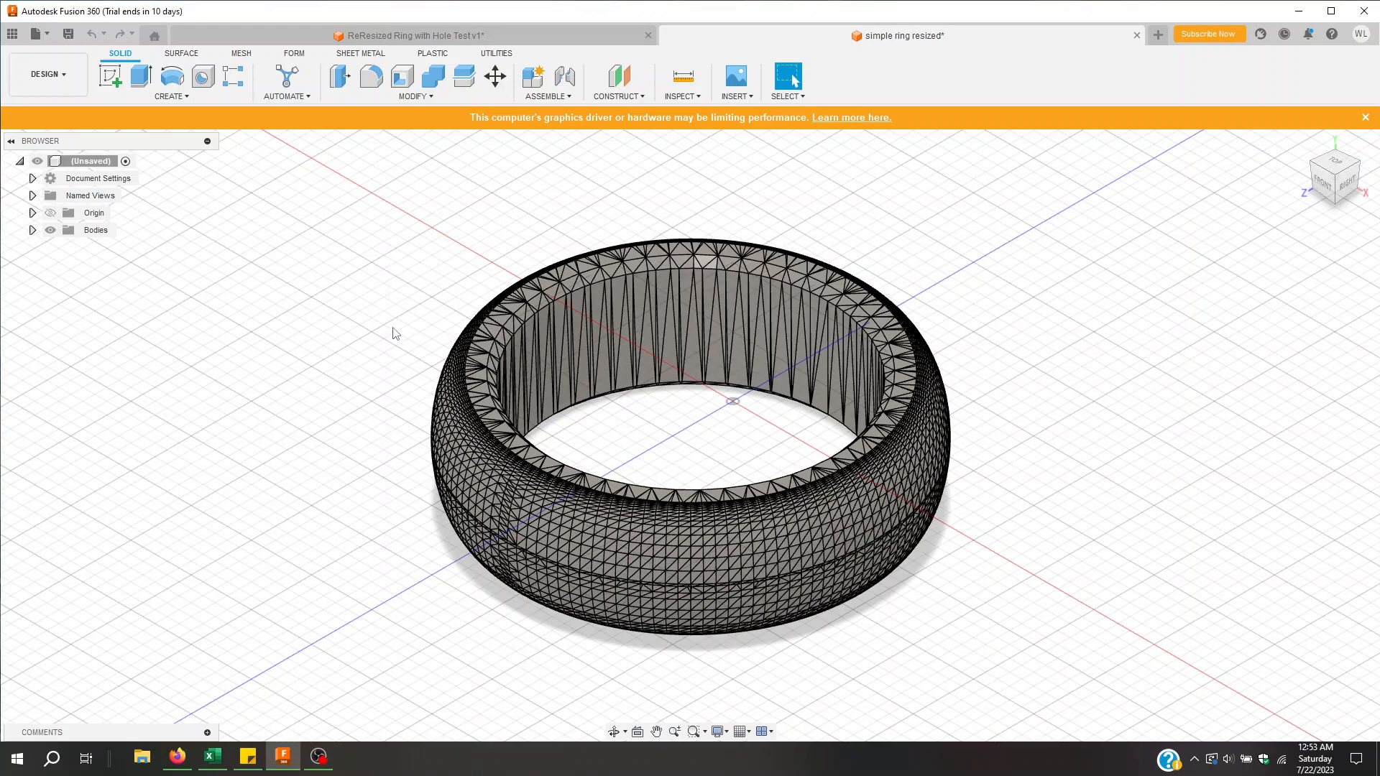
middle_drag(391, 329, 496, 265)
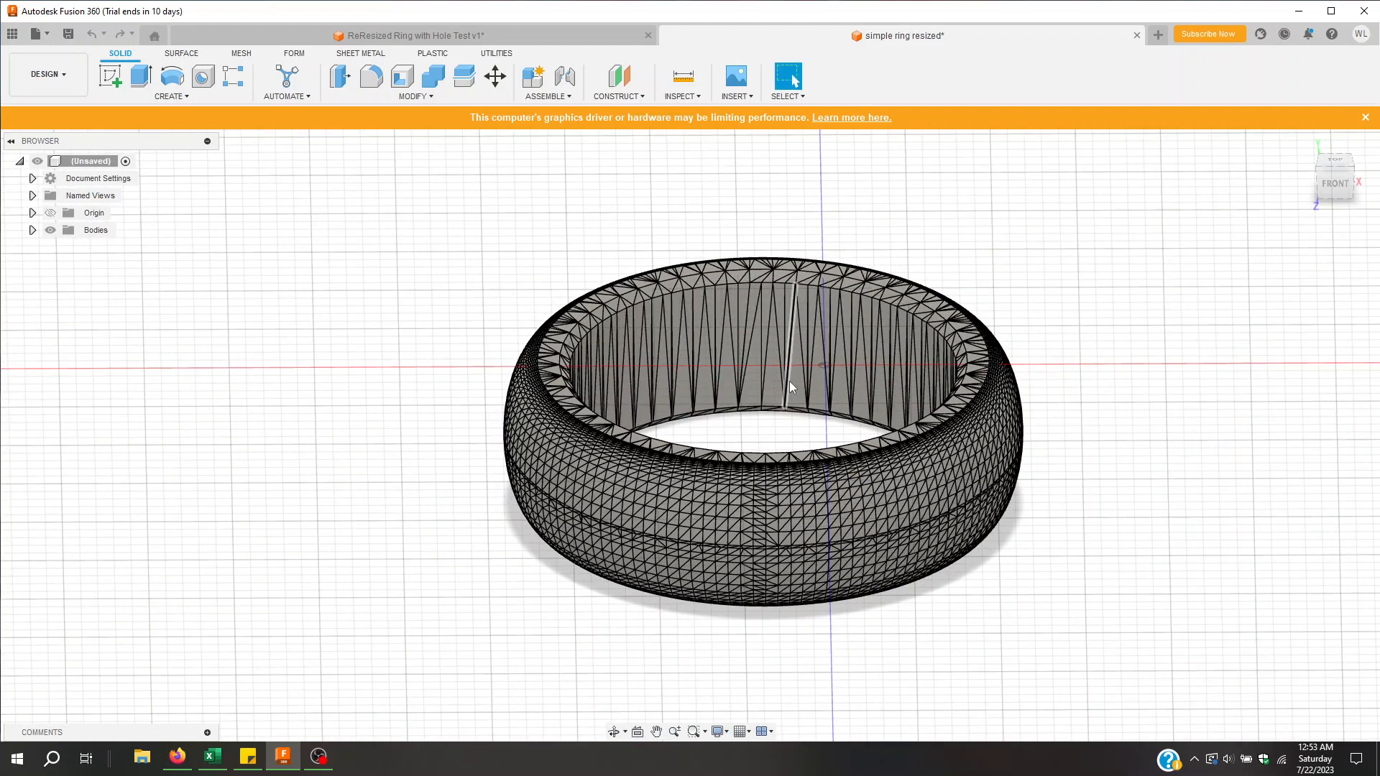
click(774, 392)
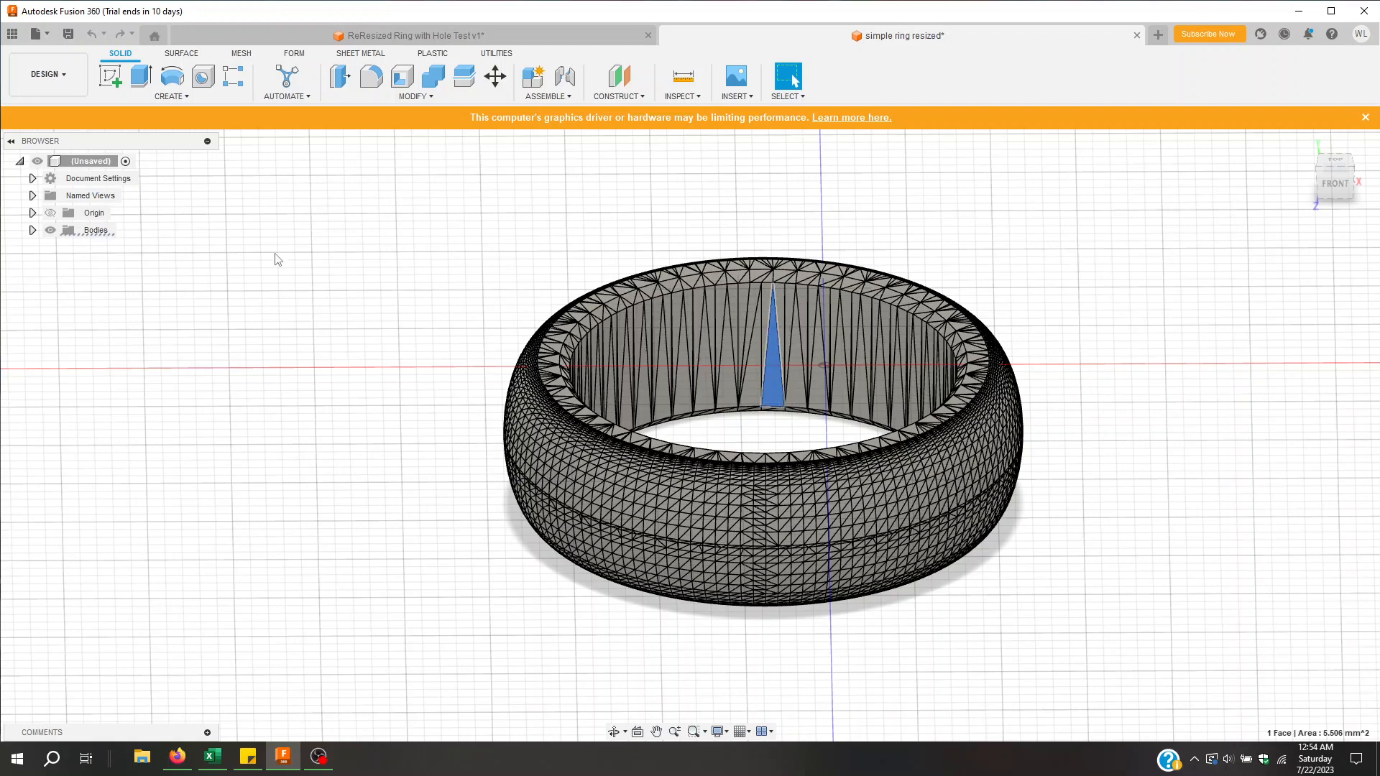
click(33, 232)
click(103, 248)
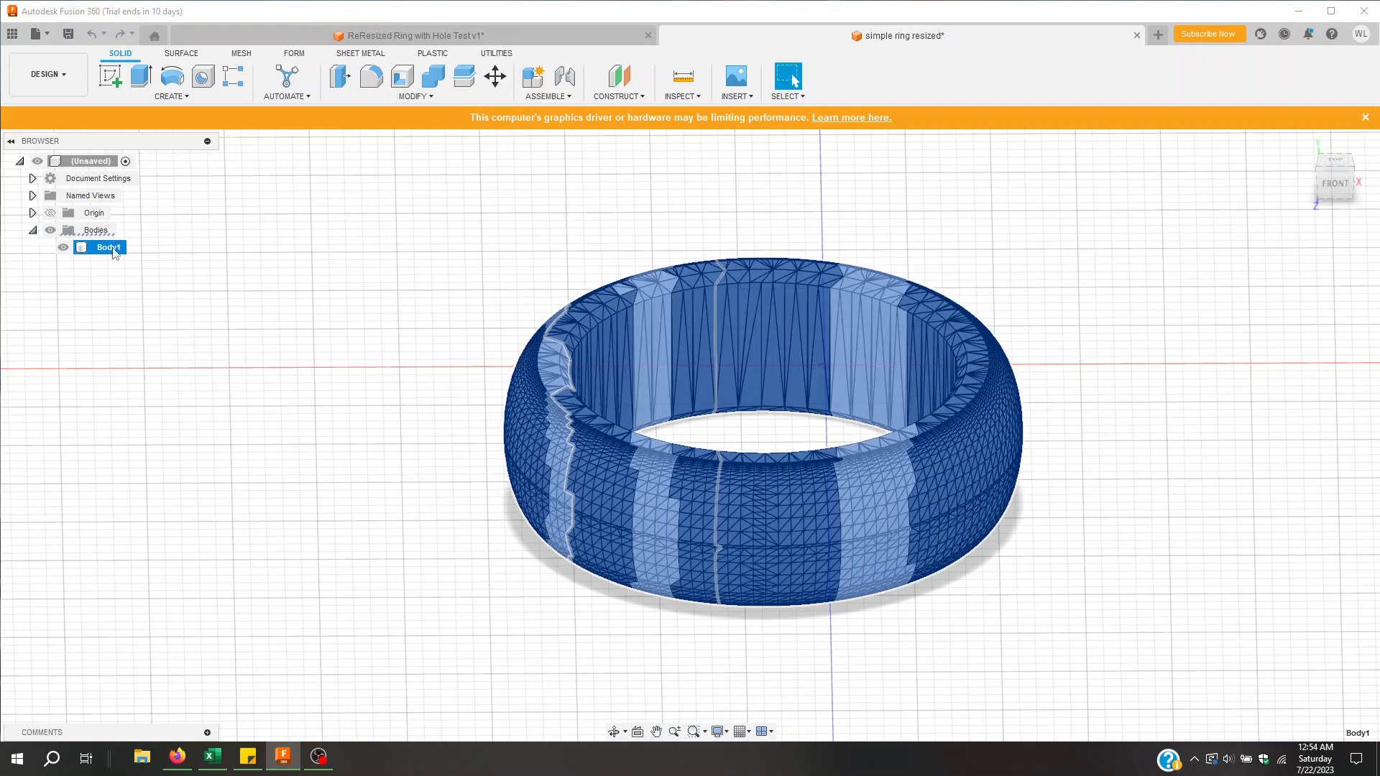
click(424, 97)
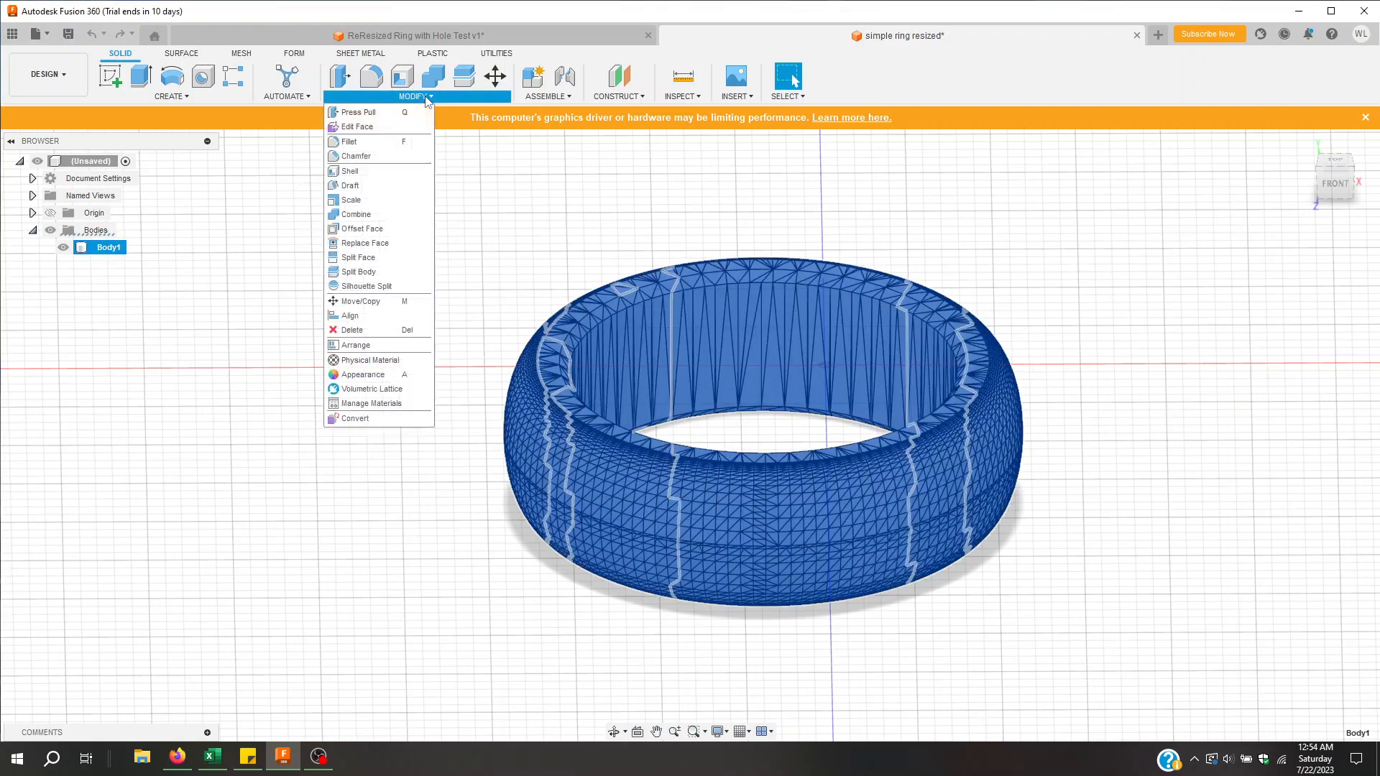
click(382, 205)
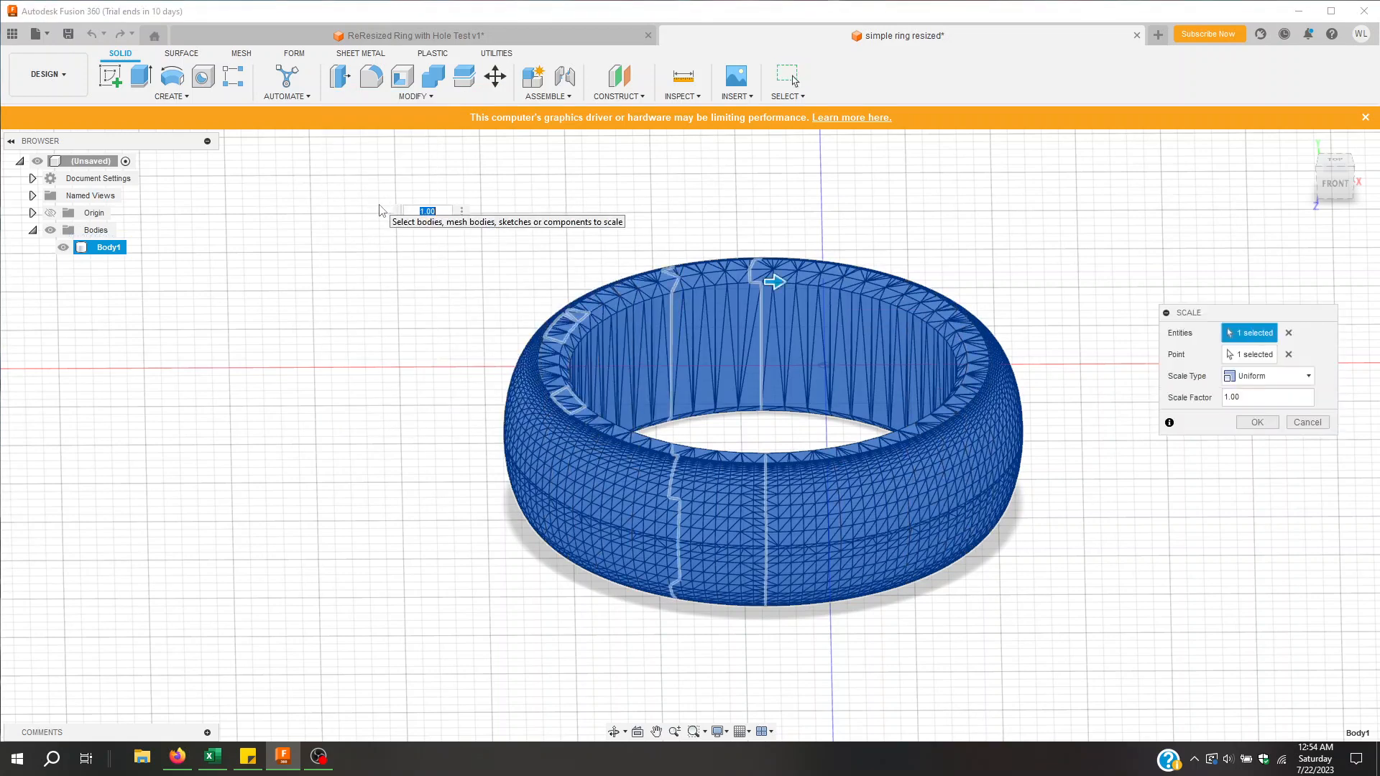
click(1245, 400)
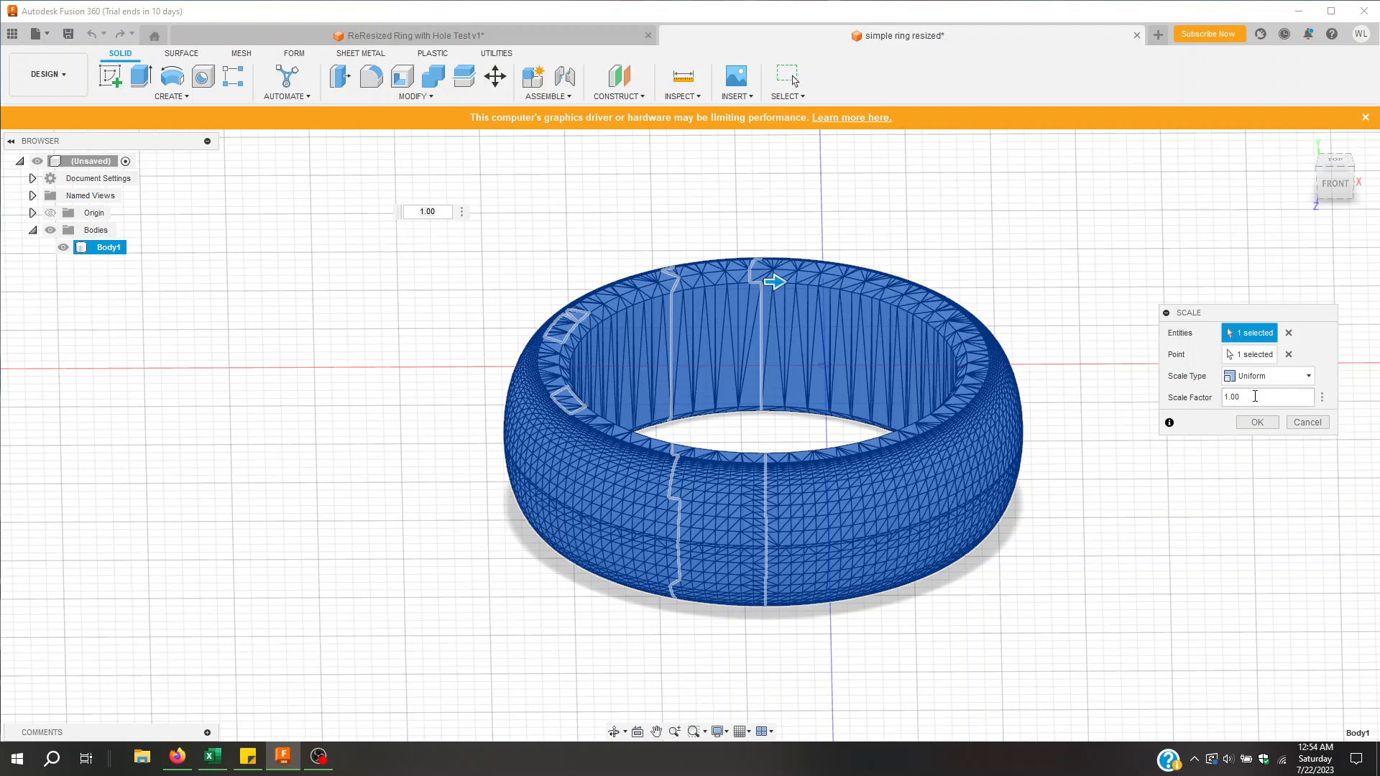
key(BackSpace)
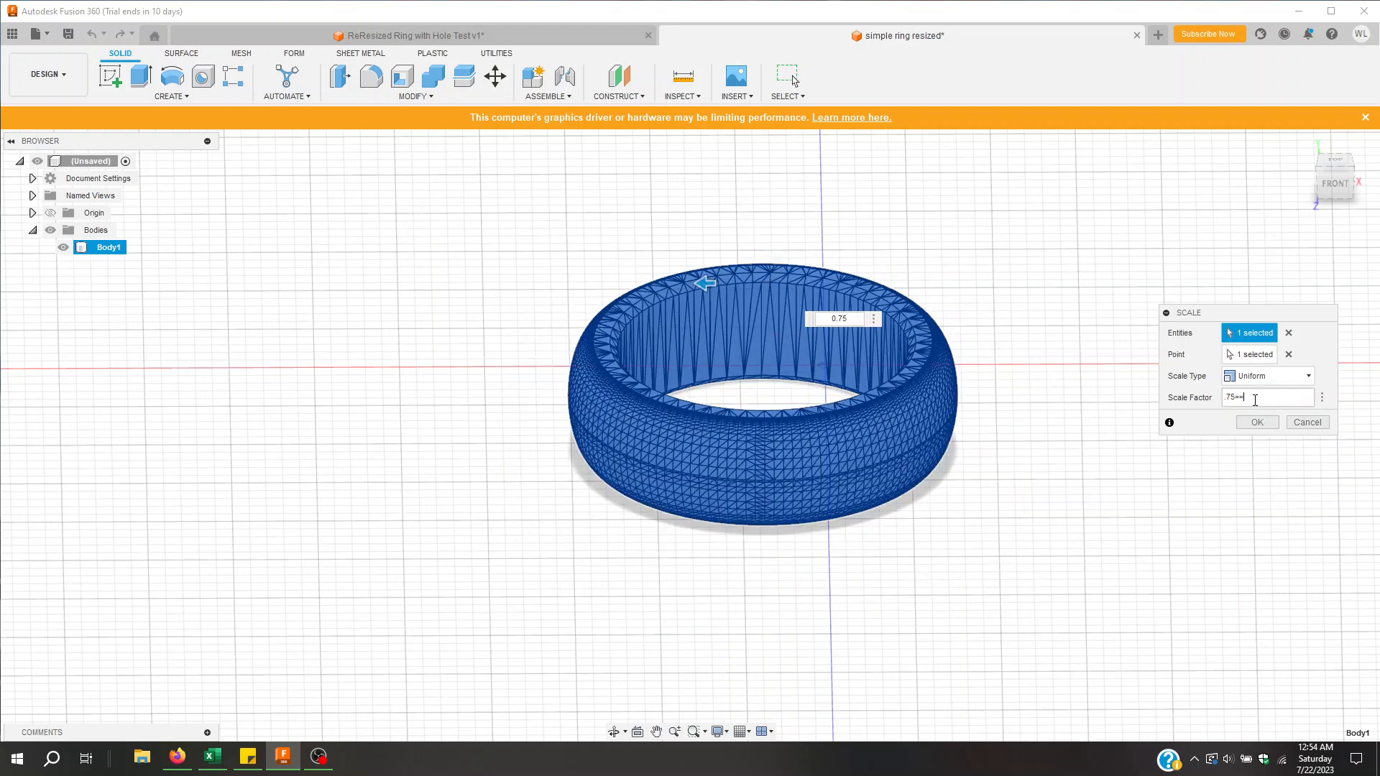
key(BackSpace)
key(BackSpace)
key(BackSpace)
key(BackSpace)
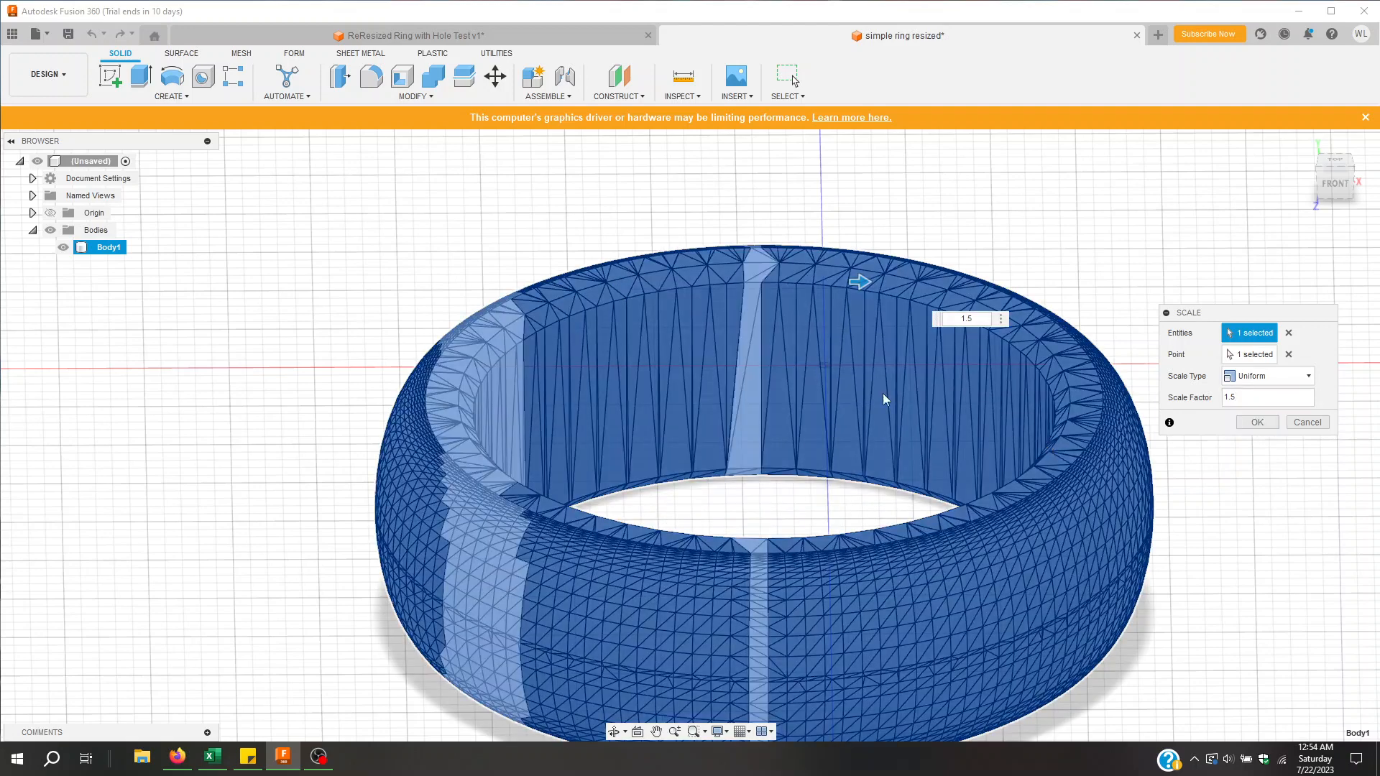
key(Return)
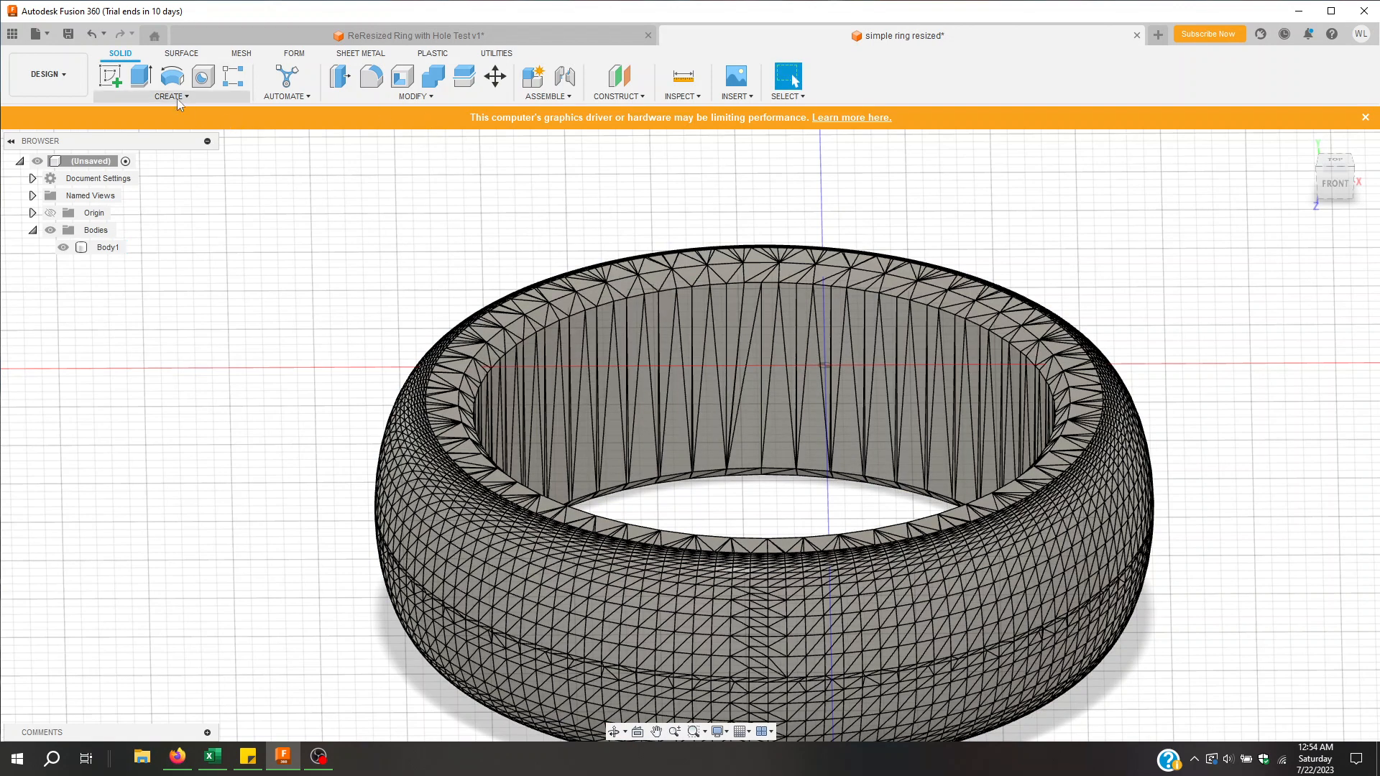
Step: Sketch a 10 mm diameter circle on the front XY plane, centred on the vertical axis just above the origin
click(110, 76)
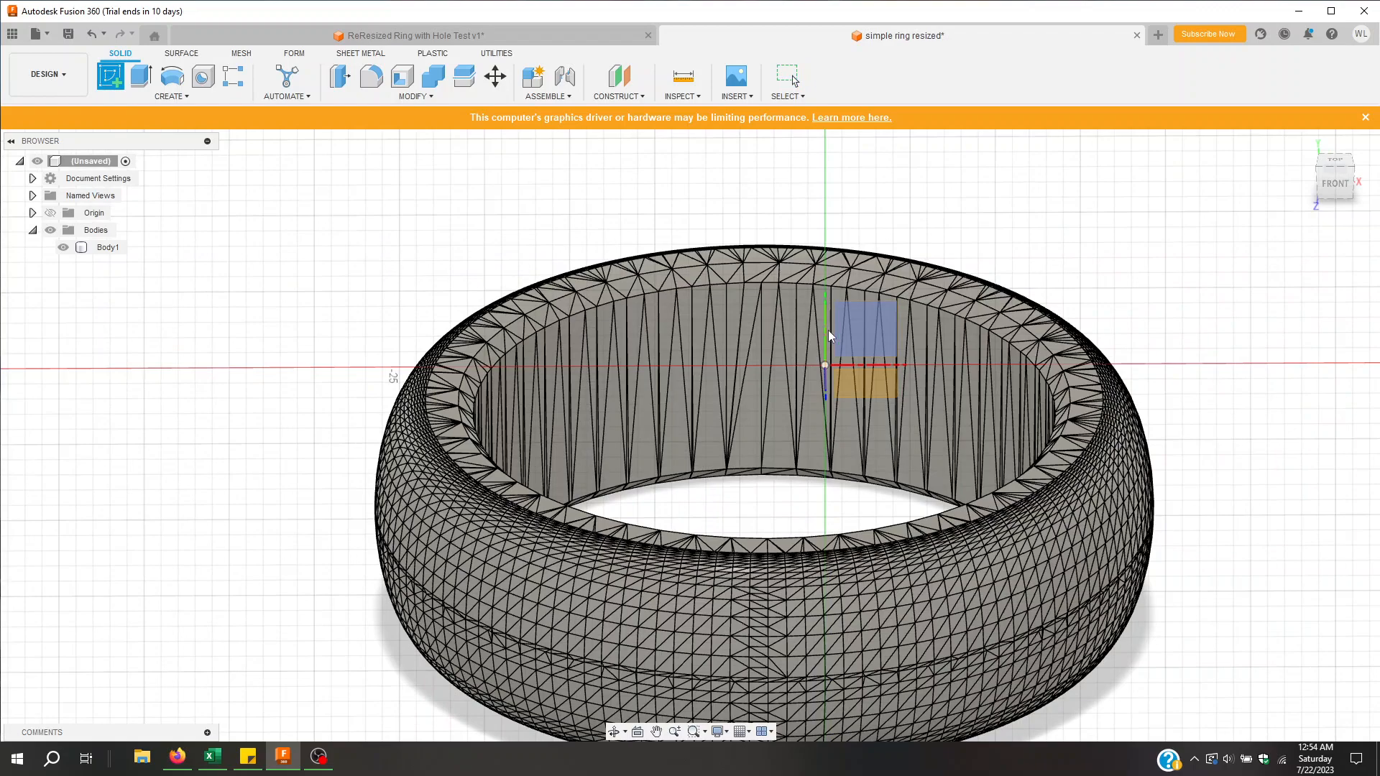
click(877, 353)
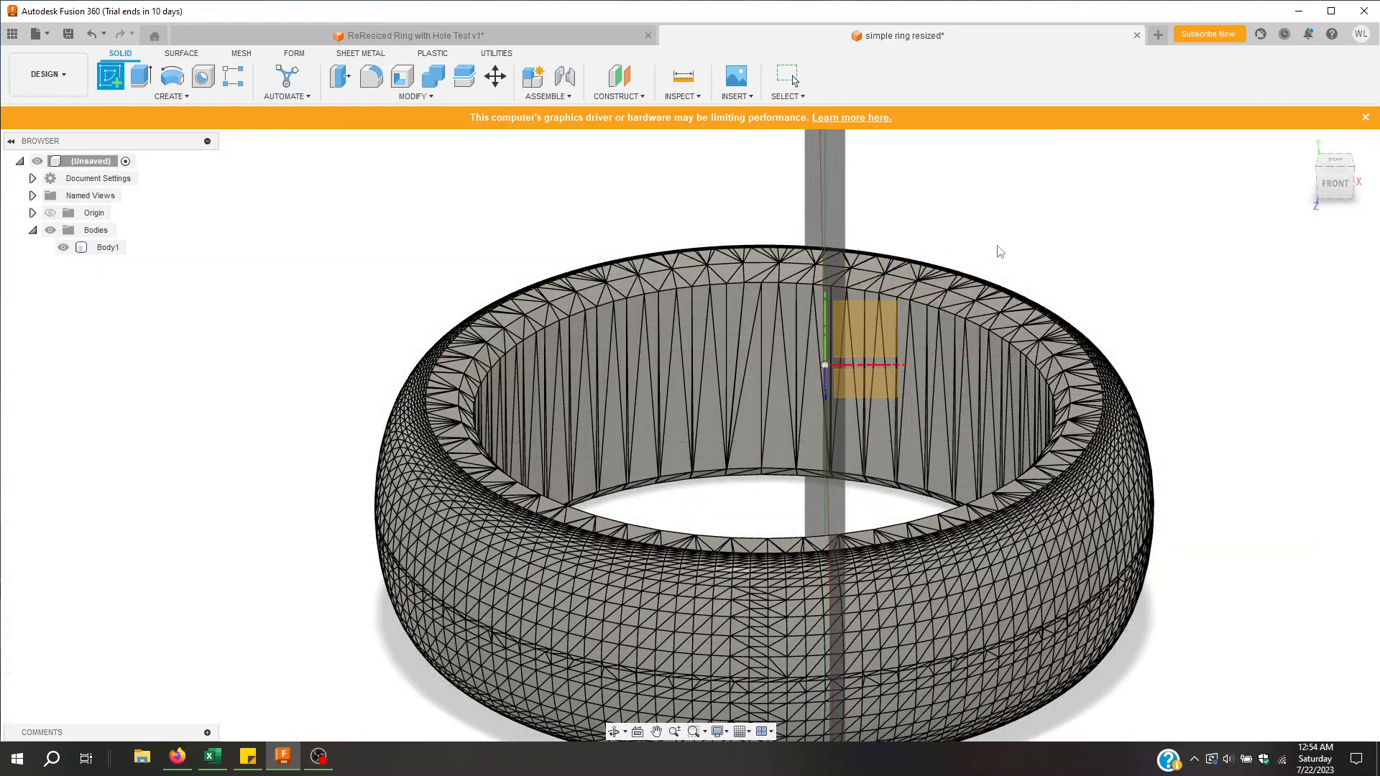
shift+middle_drag(1069, 225, 999, 268)
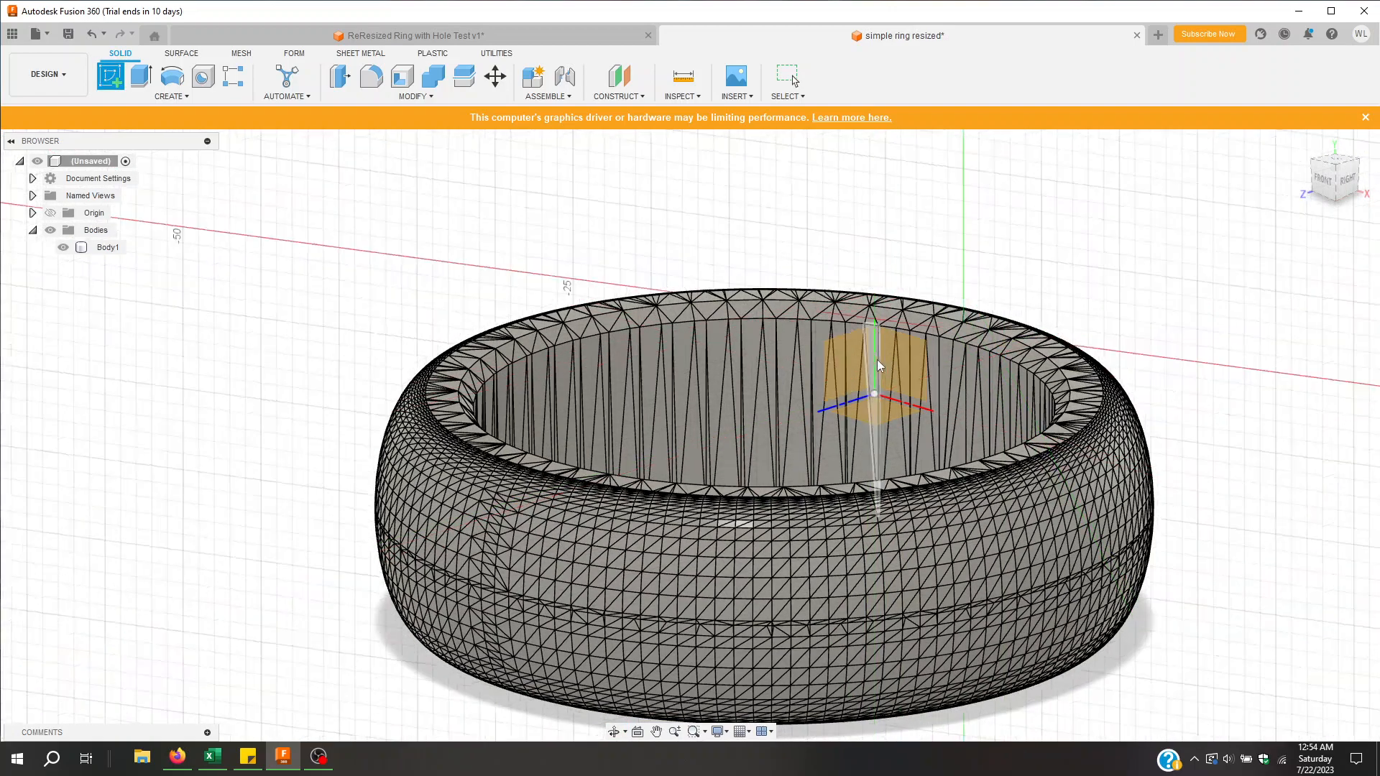
click(901, 361)
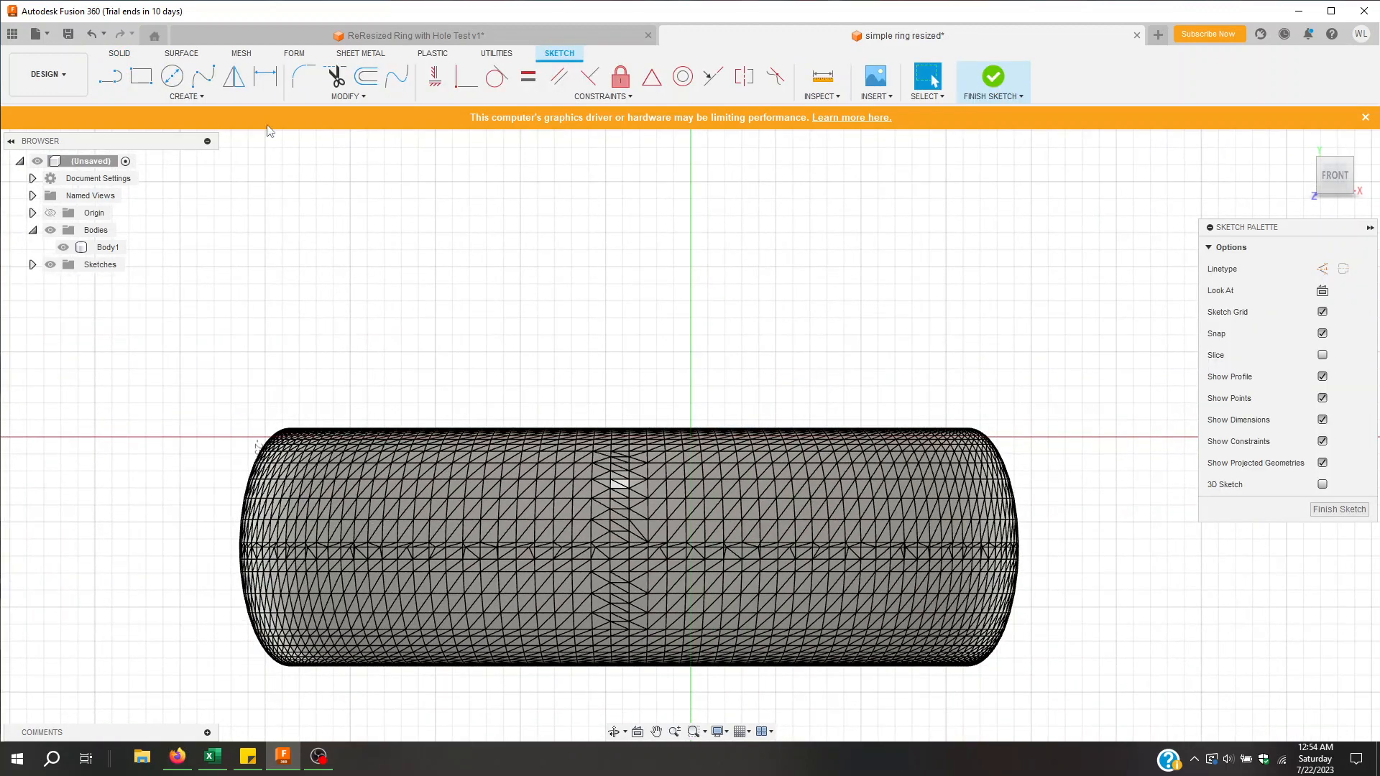
click(167, 85)
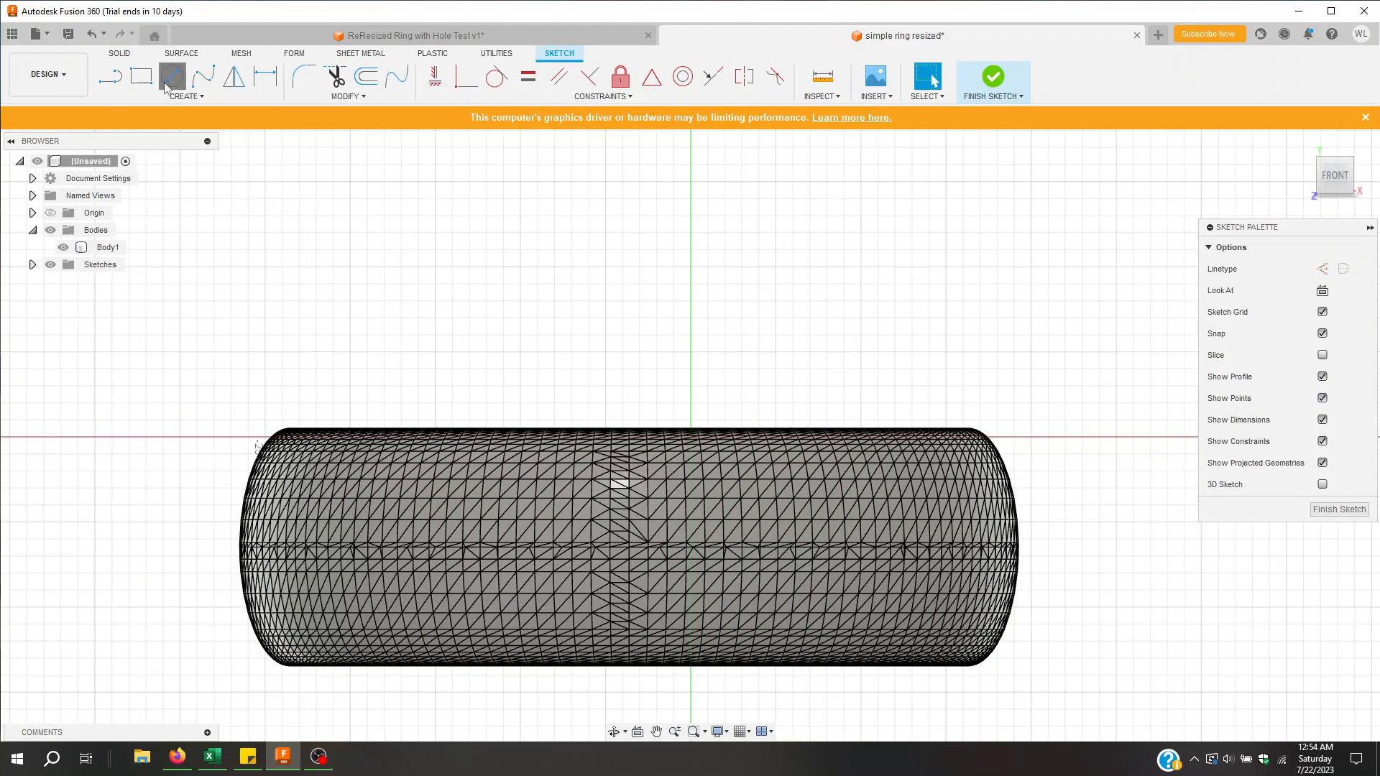
click(690, 420)
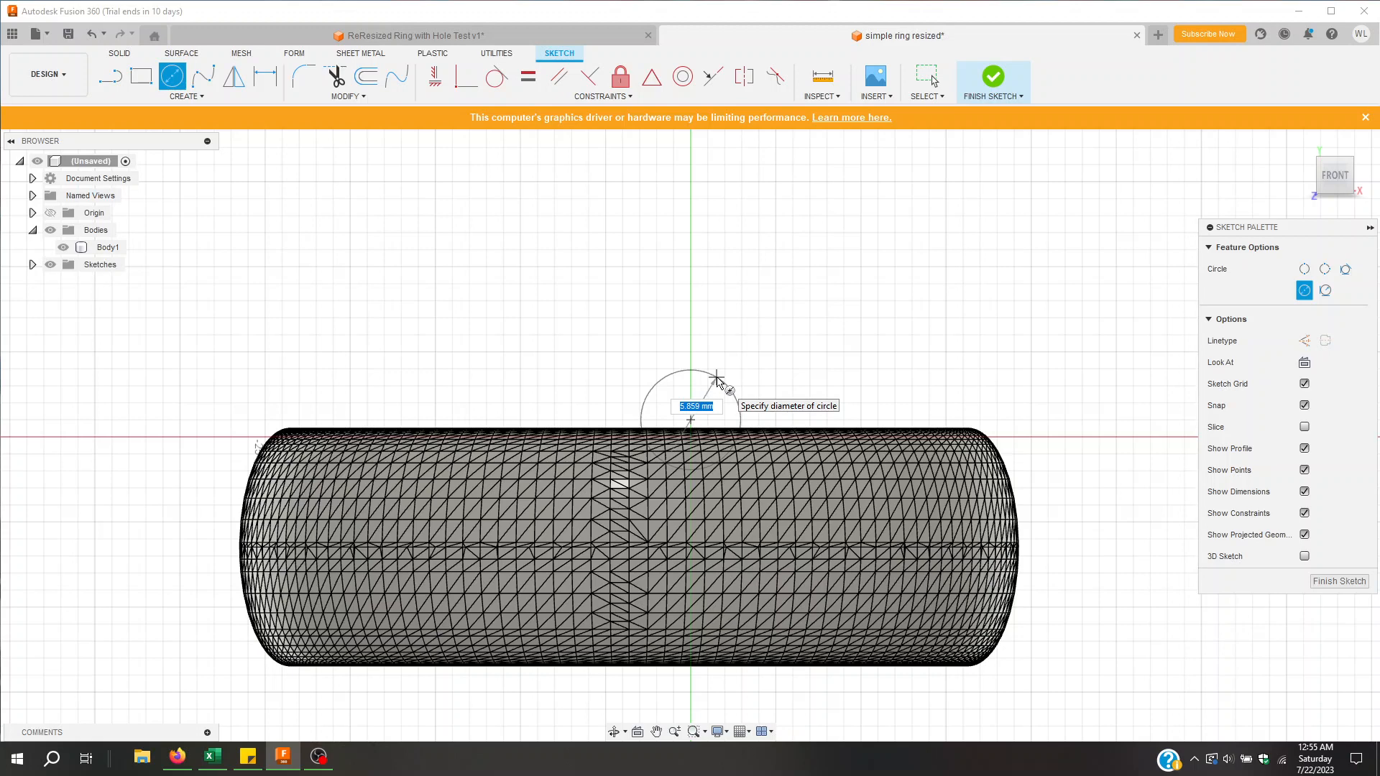
text(10)
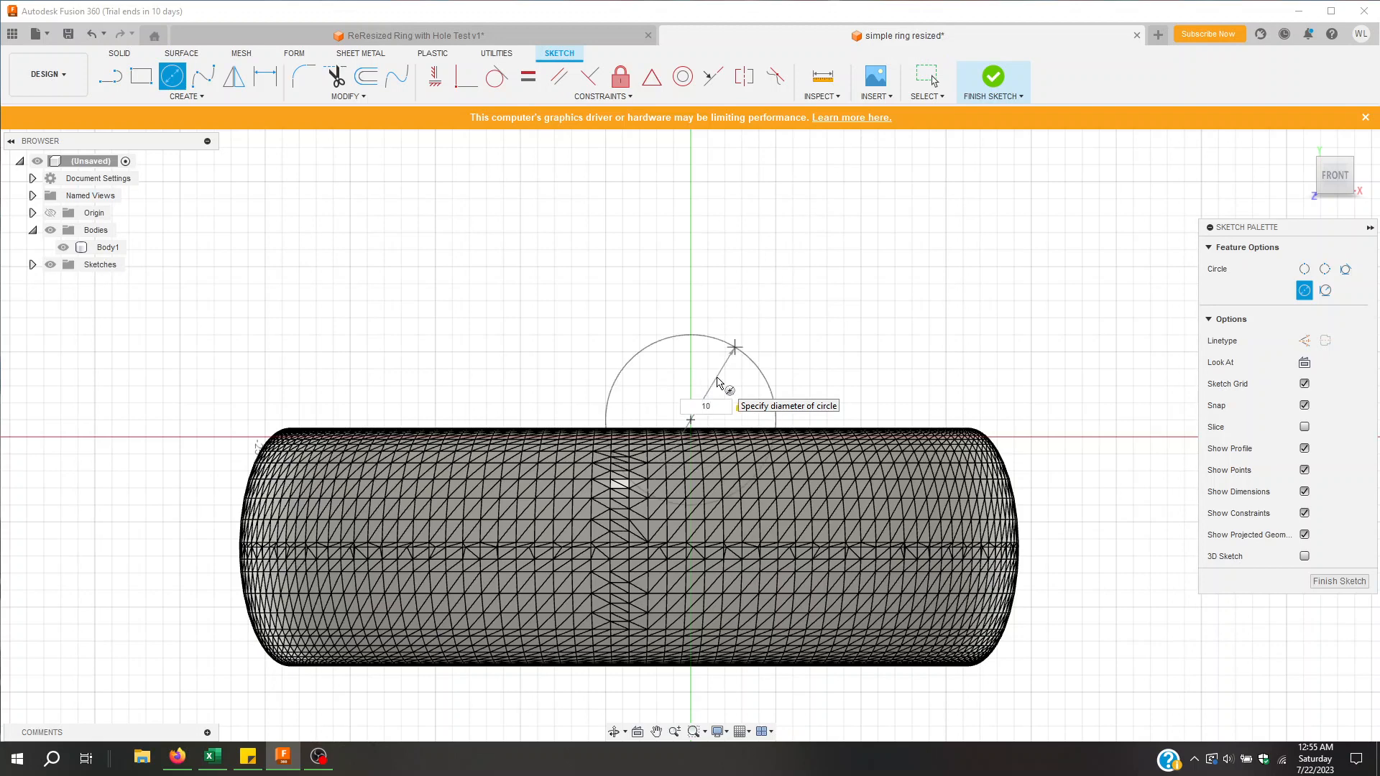
key(Return)
key(Escape)
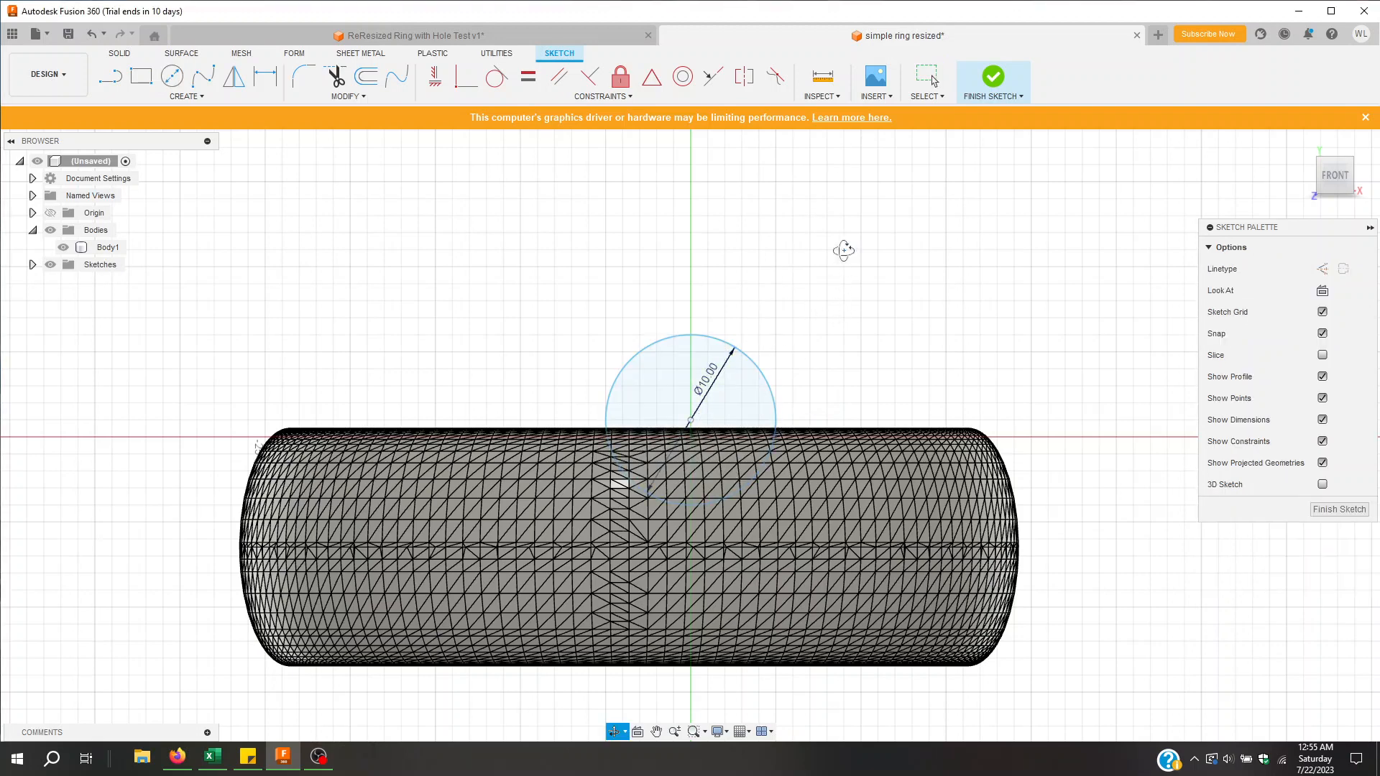
Step: Move the 10 mm circle profile -10 mm along Z toward the ring's wall
shift+middle_drag(839, 268, 794, 286)
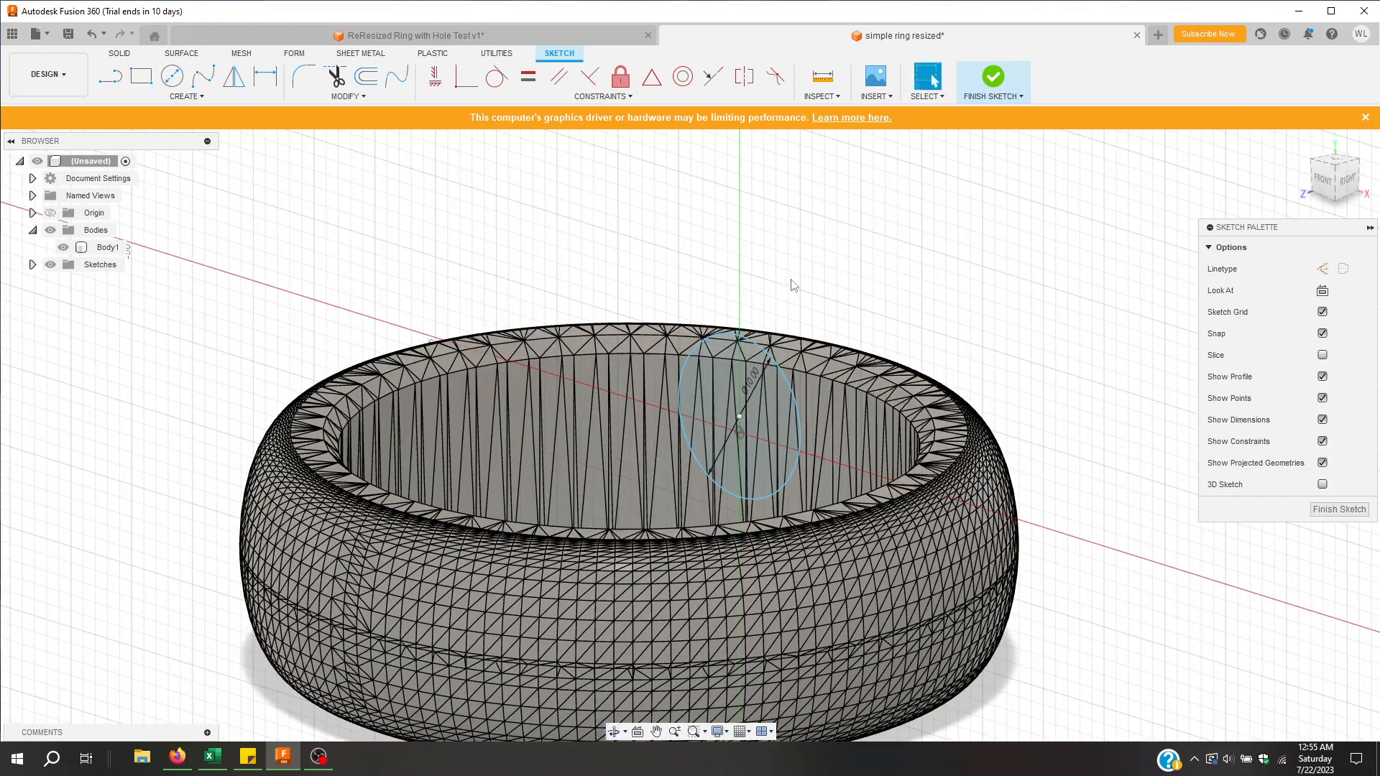
click(751, 370)
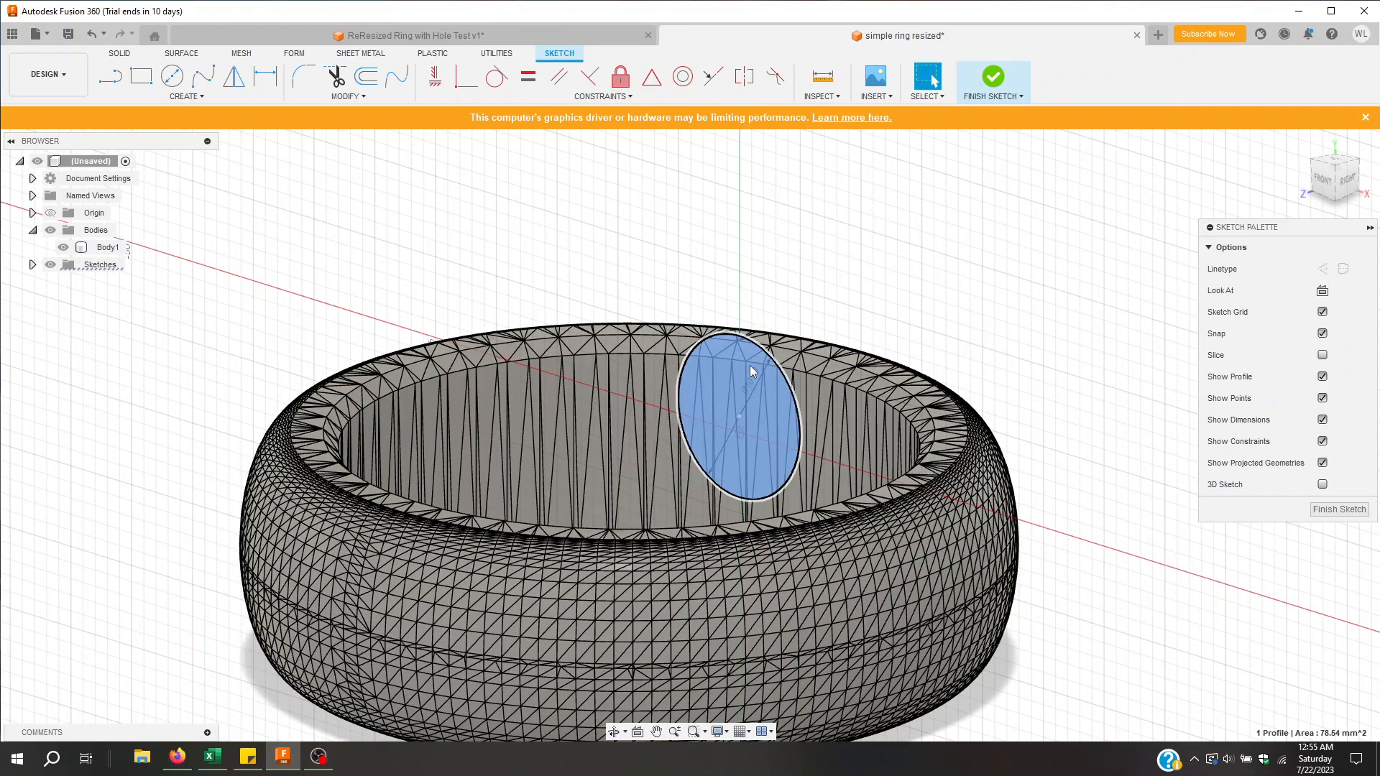
key(m)
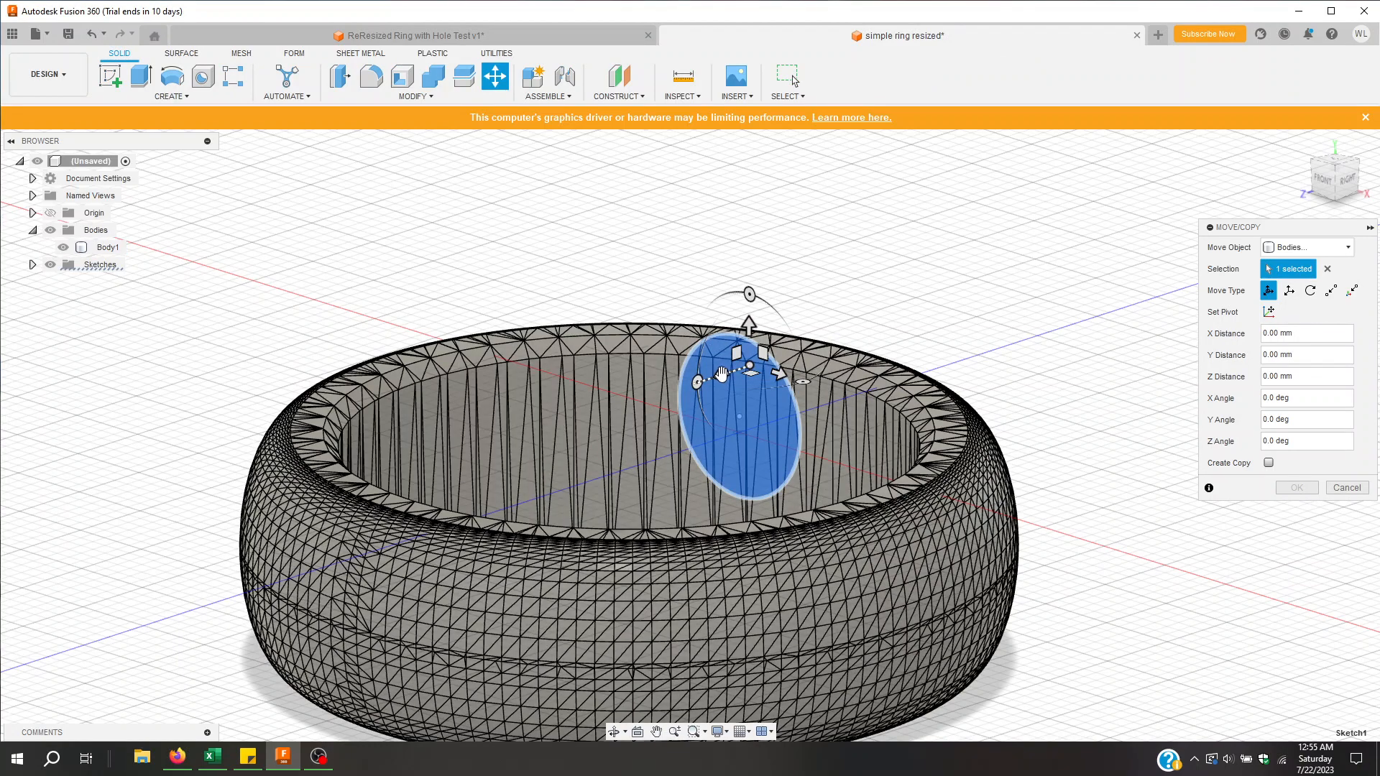
drag(721, 373, 844, 337)
Step: Shift the circle profile -3 mm along X and -7 mm along Y to line it up with the ring's wall
shift+middle_drag(1106, 234, 1035, 268)
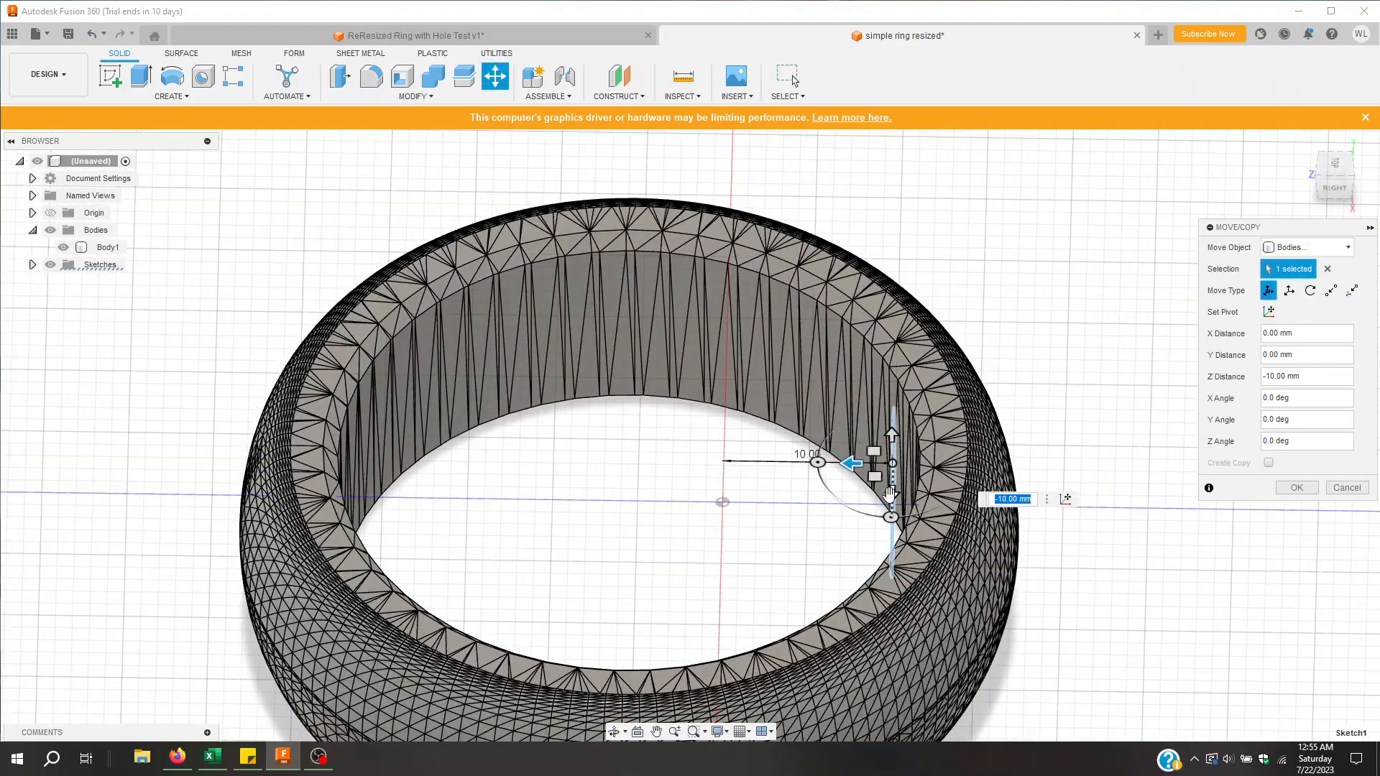
drag(891, 494, 890, 474)
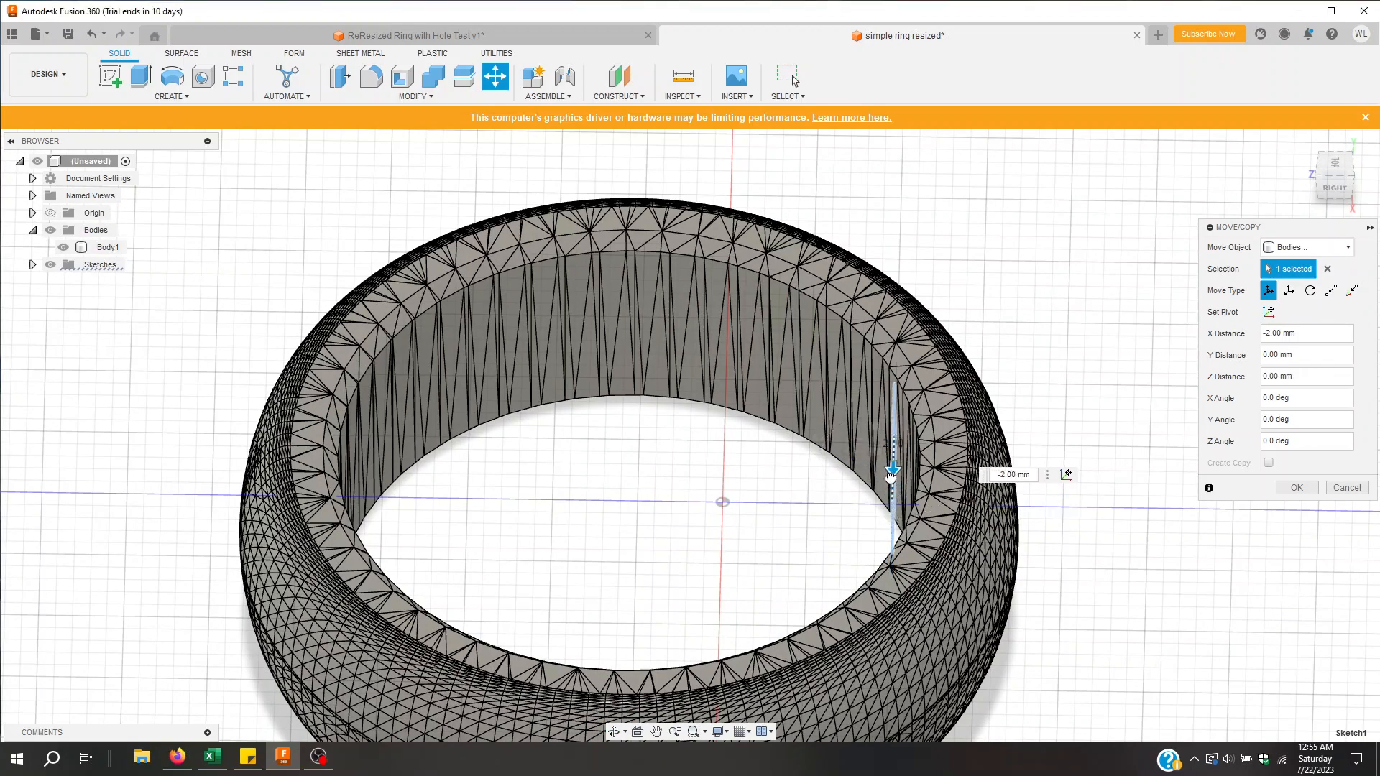
shift+middle_drag(1066, 370, 1097, 257)
middle_drag(999, 219, 789, 243)
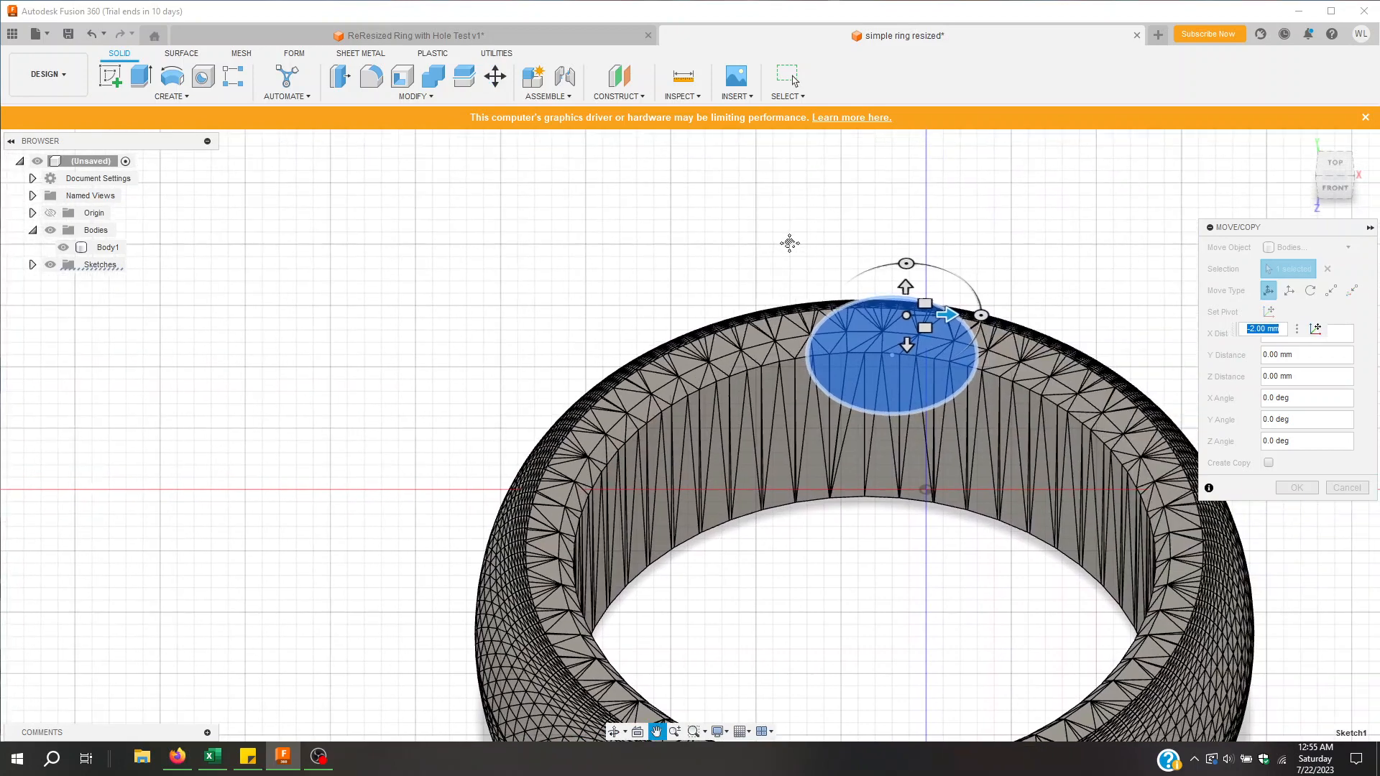
drag(948, 315, 930, 317)
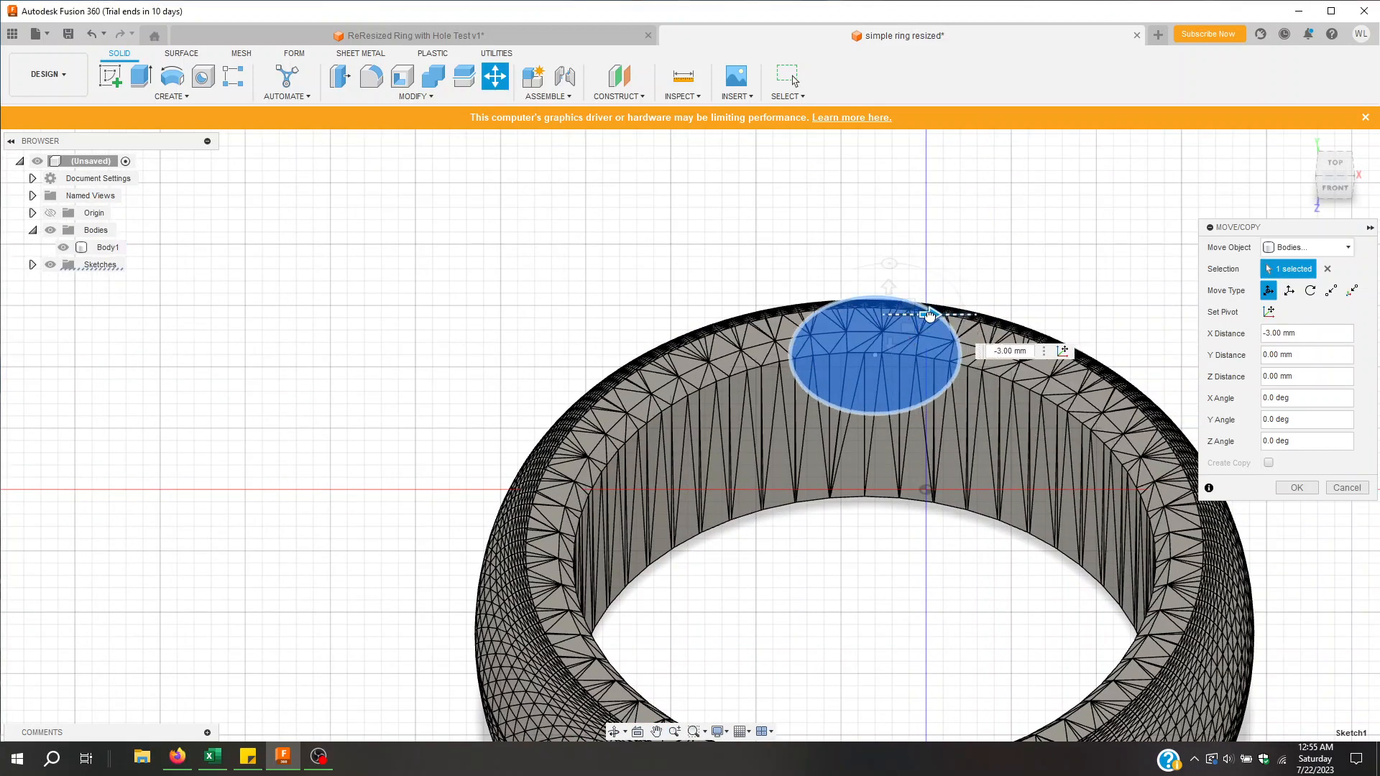
shift+middle_drag(705, 245, 625, 212)
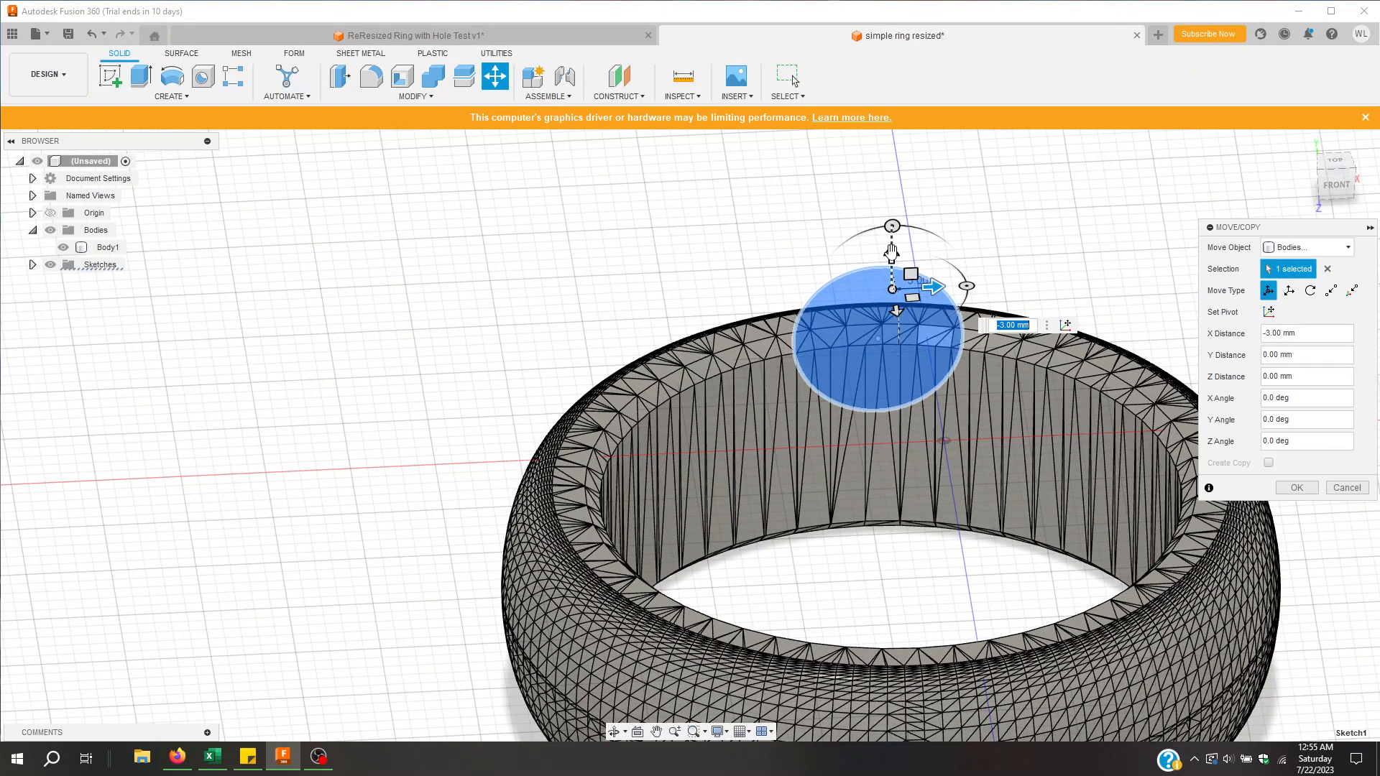
drag(891, 252, 884, 348)
Step: Shift the circle profile another -1.5 mm along Z toward the ring's inner wall and finish the move
shift+middle_drag(747, 268, 834, 208)
scroll(881, 350, up, 4)
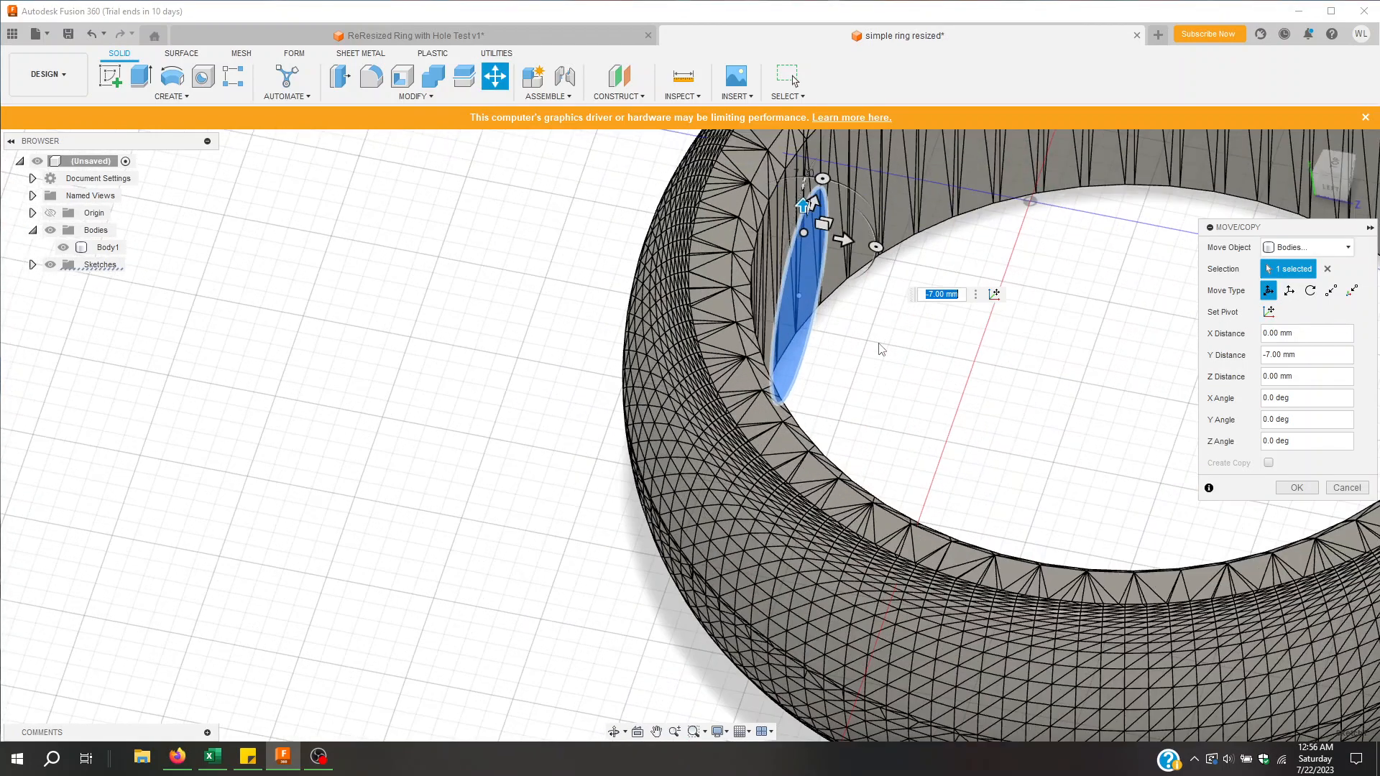
scroll(881, 350, up, 3)
middle_drag(877, 337, 925, 506)
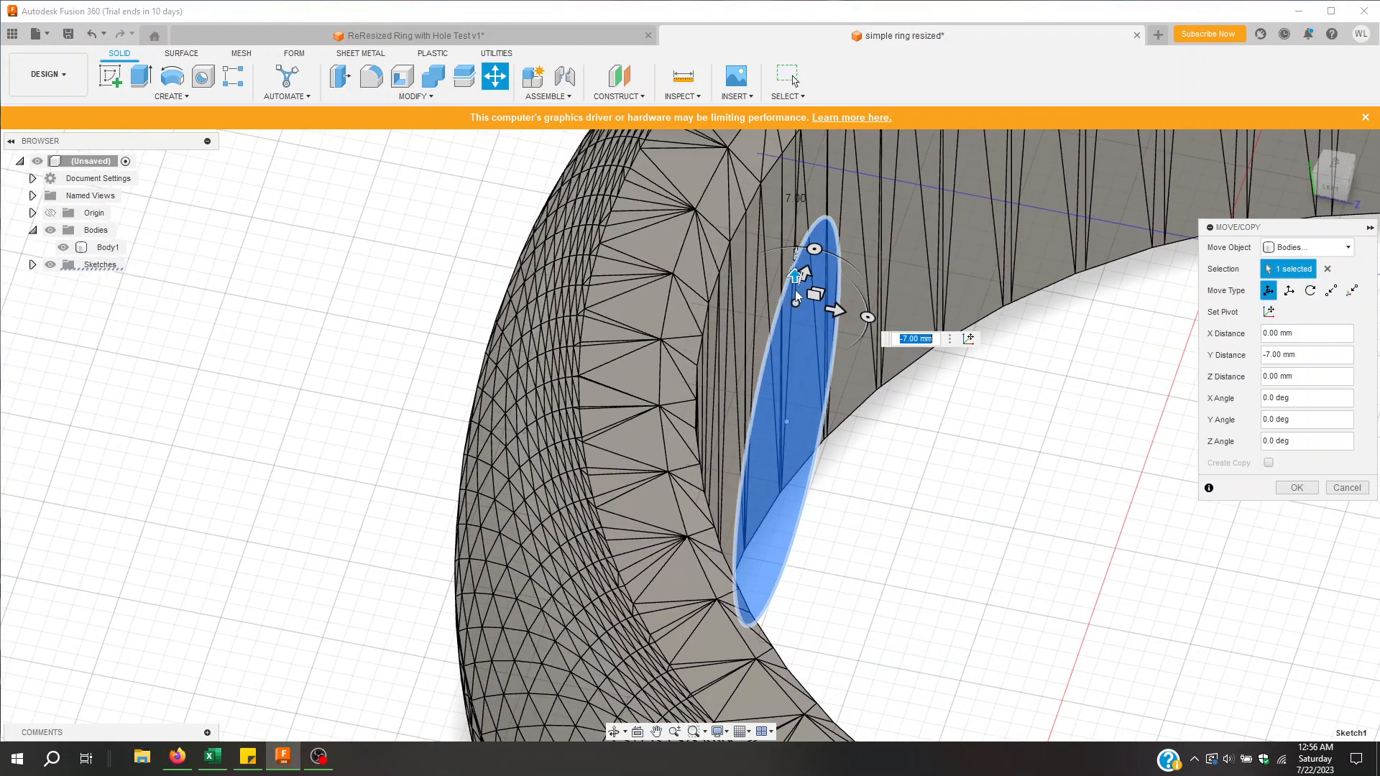
drag(835, 317, 787, 302)
shift+middle_drag(937, 448, 875, 450)
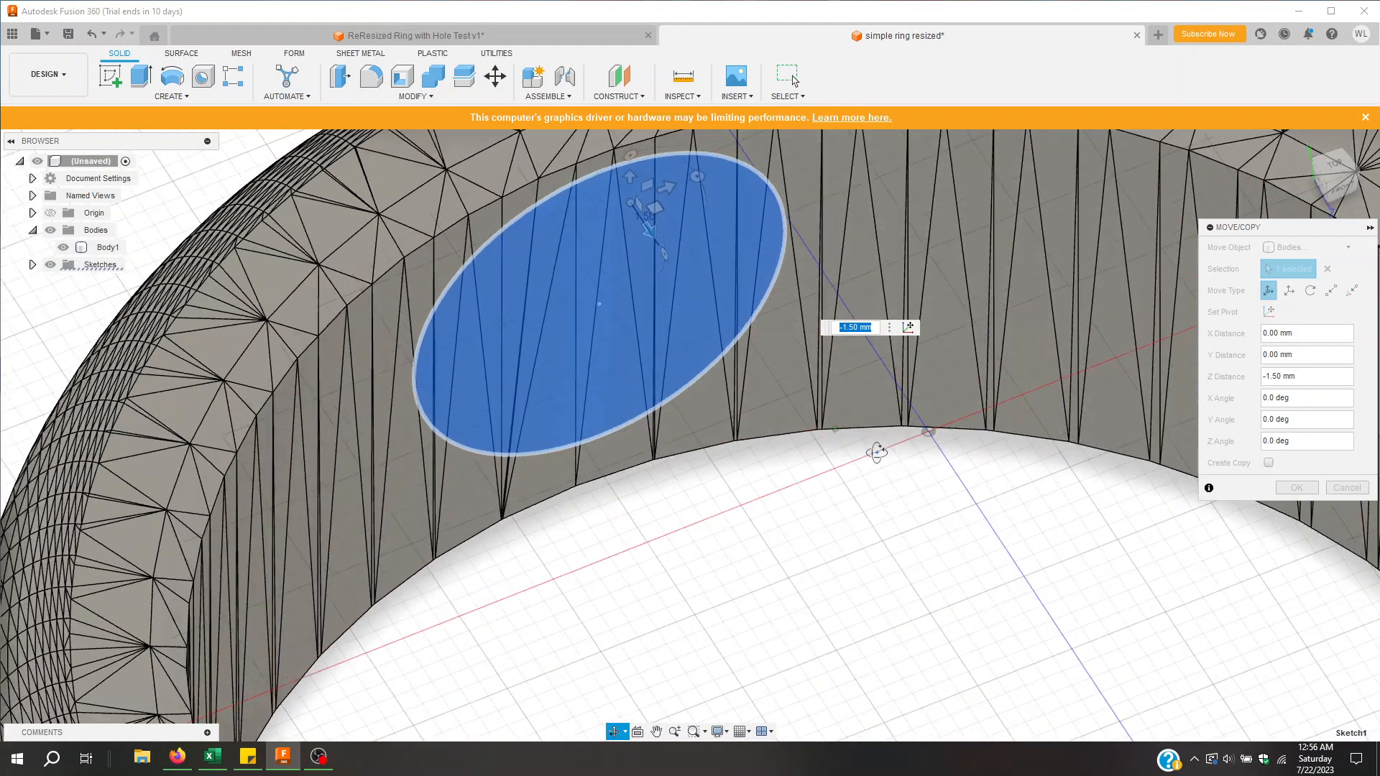
shift+middle_drag(761, 472, 776, 400)
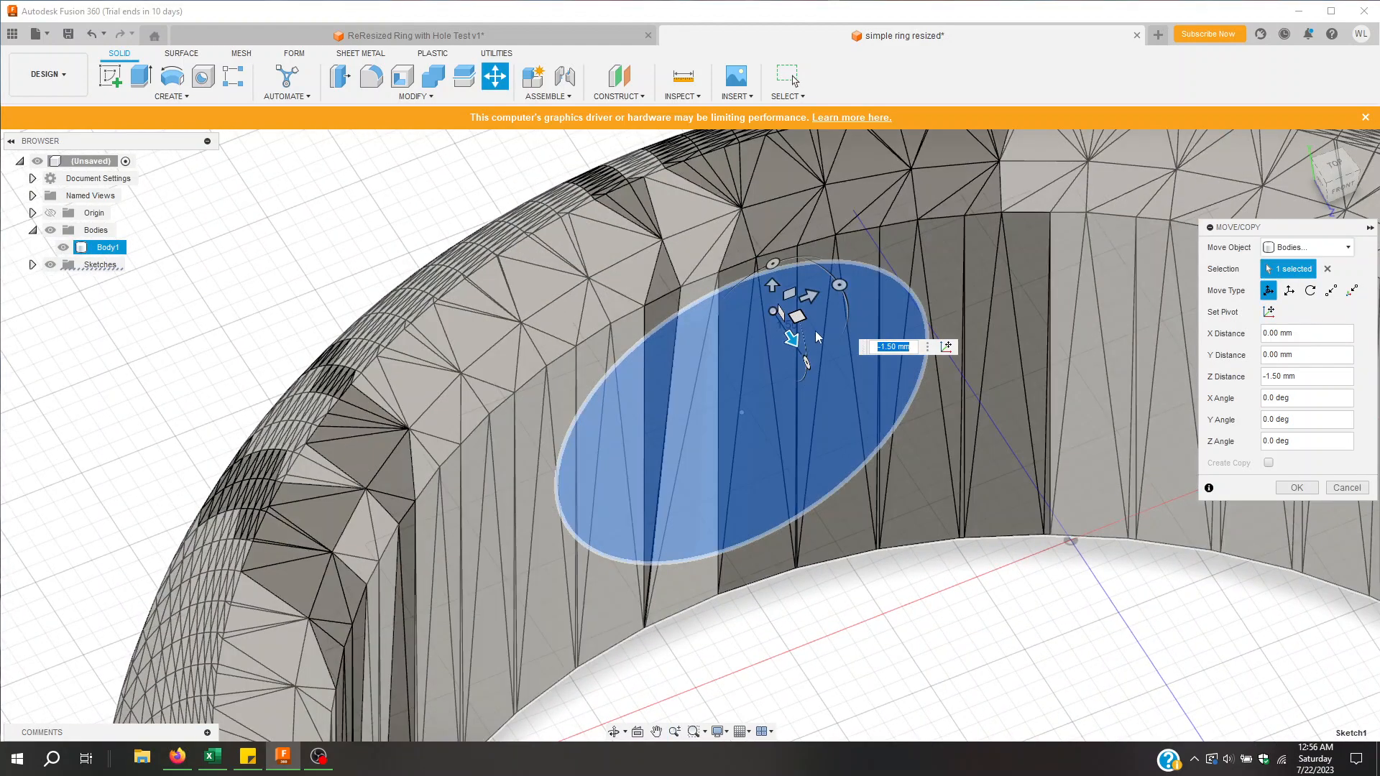
key(Return)
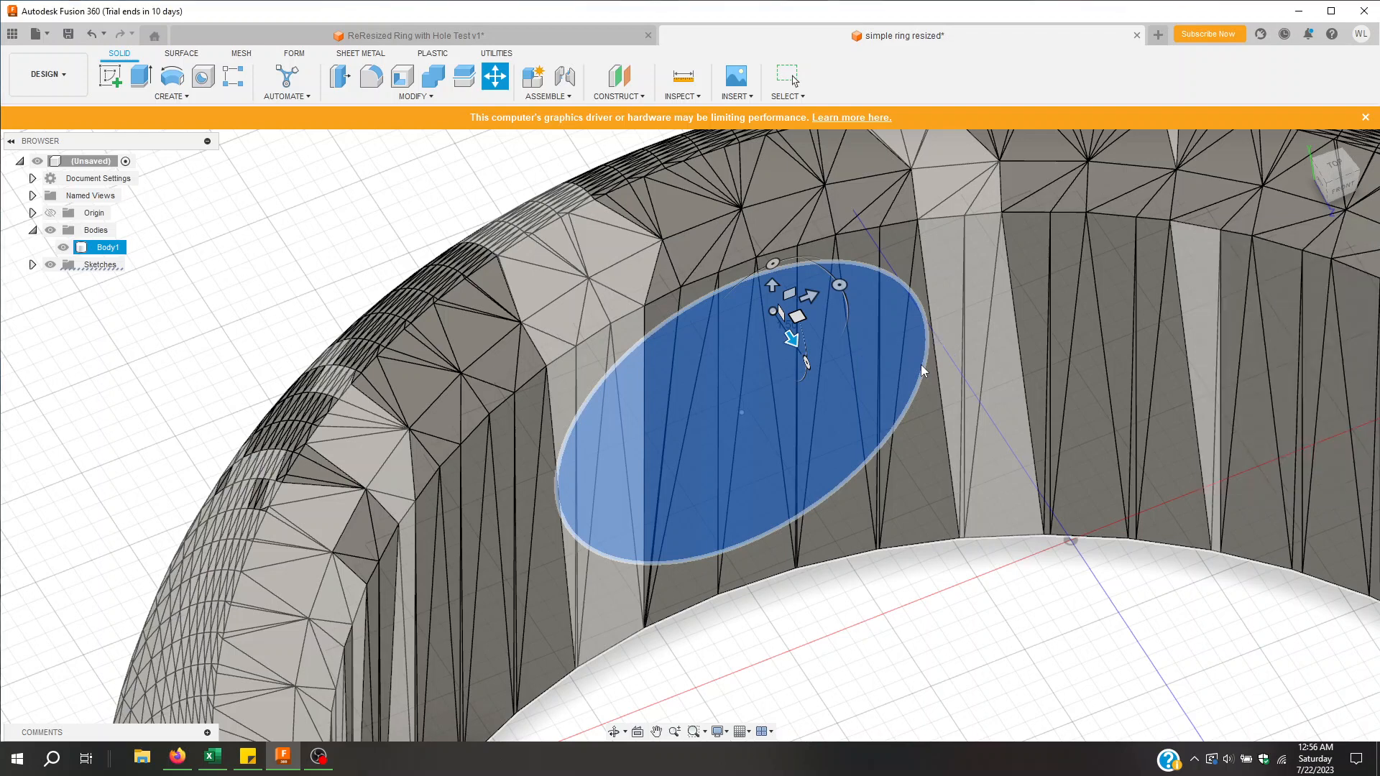
click(728, 318)
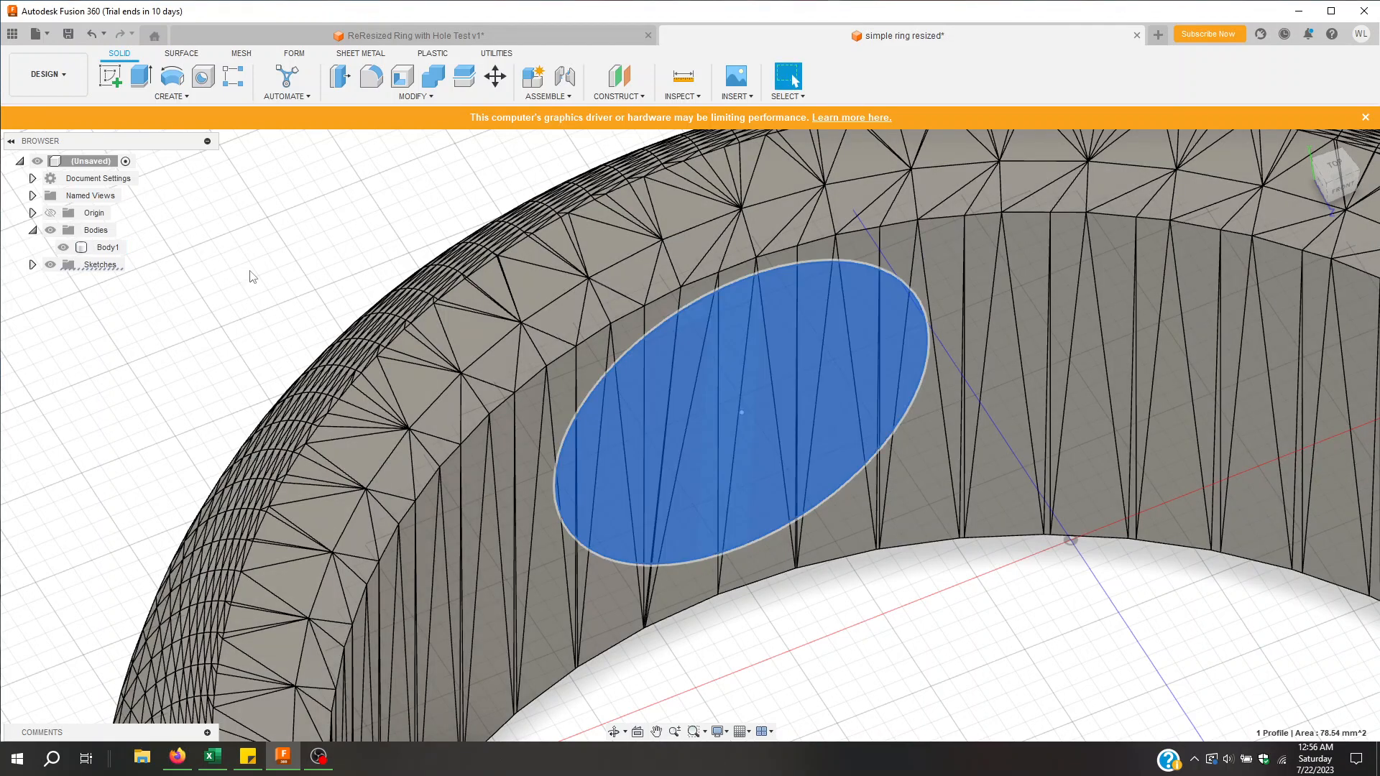
right_click(733, 322)
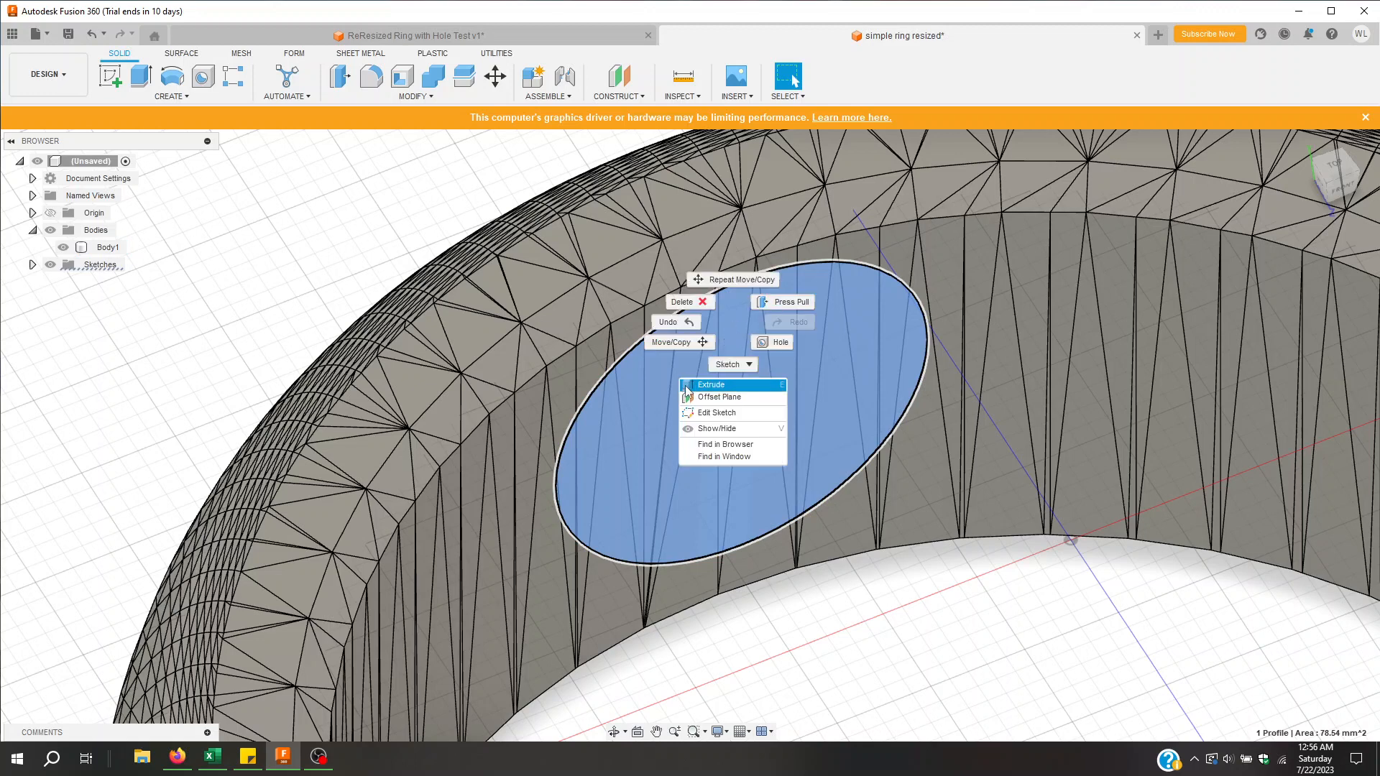
click(847, 259)
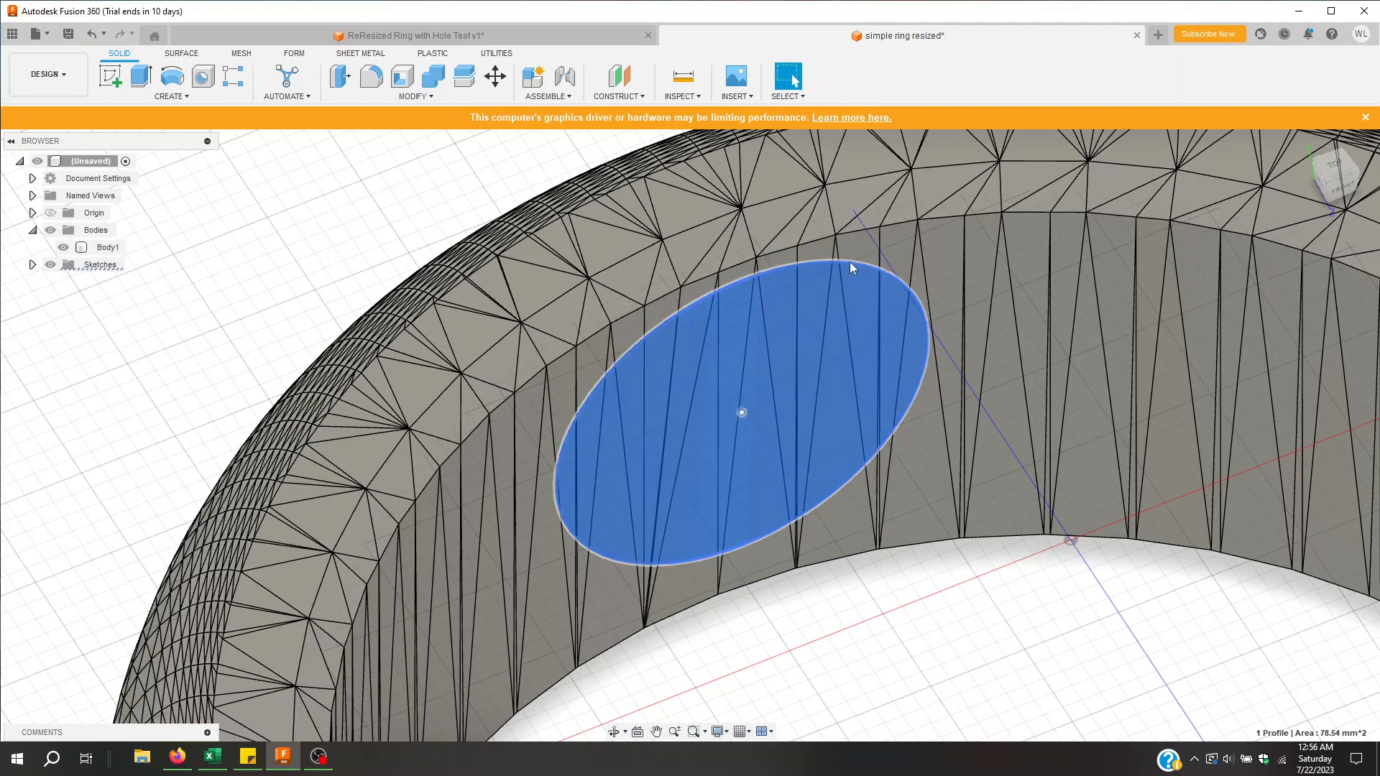
right_click(850, 264)
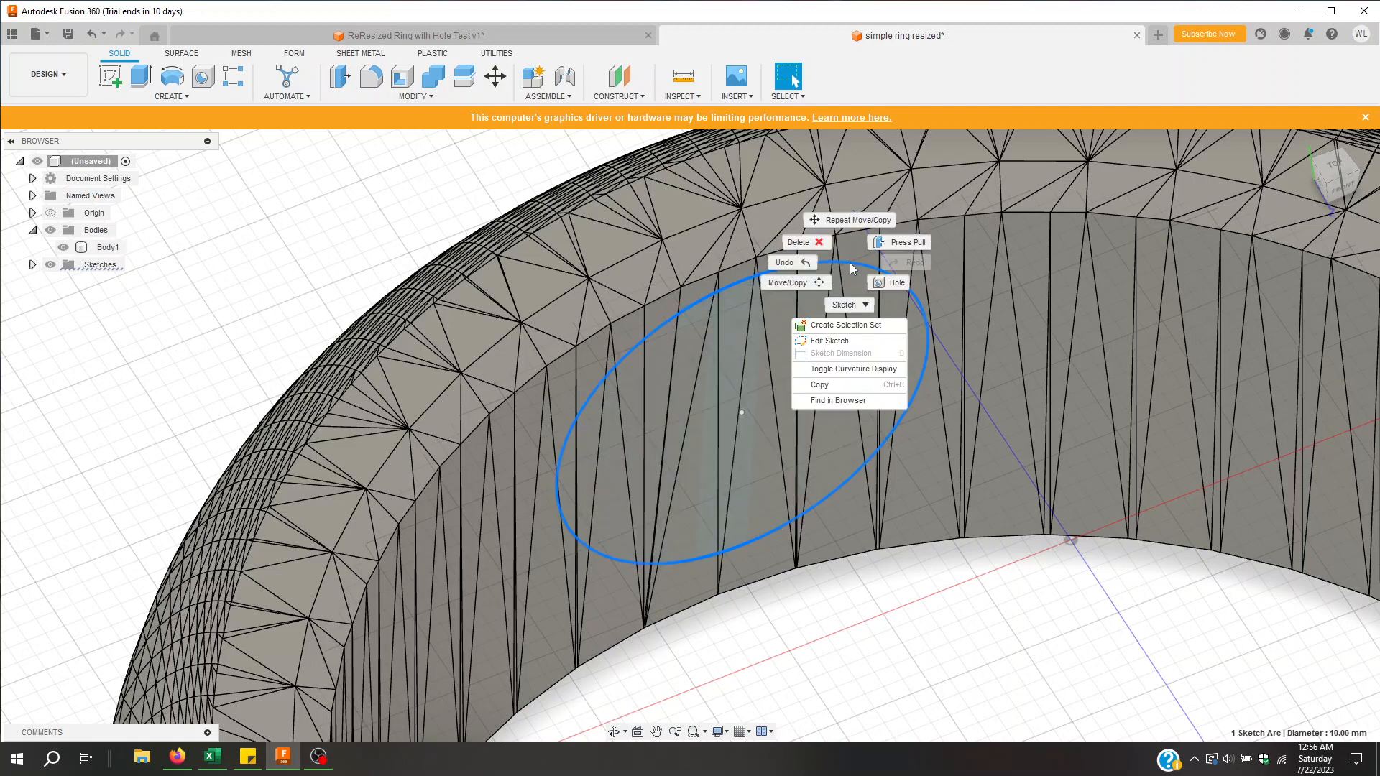
click(850, 263)
right_click(850, 263)
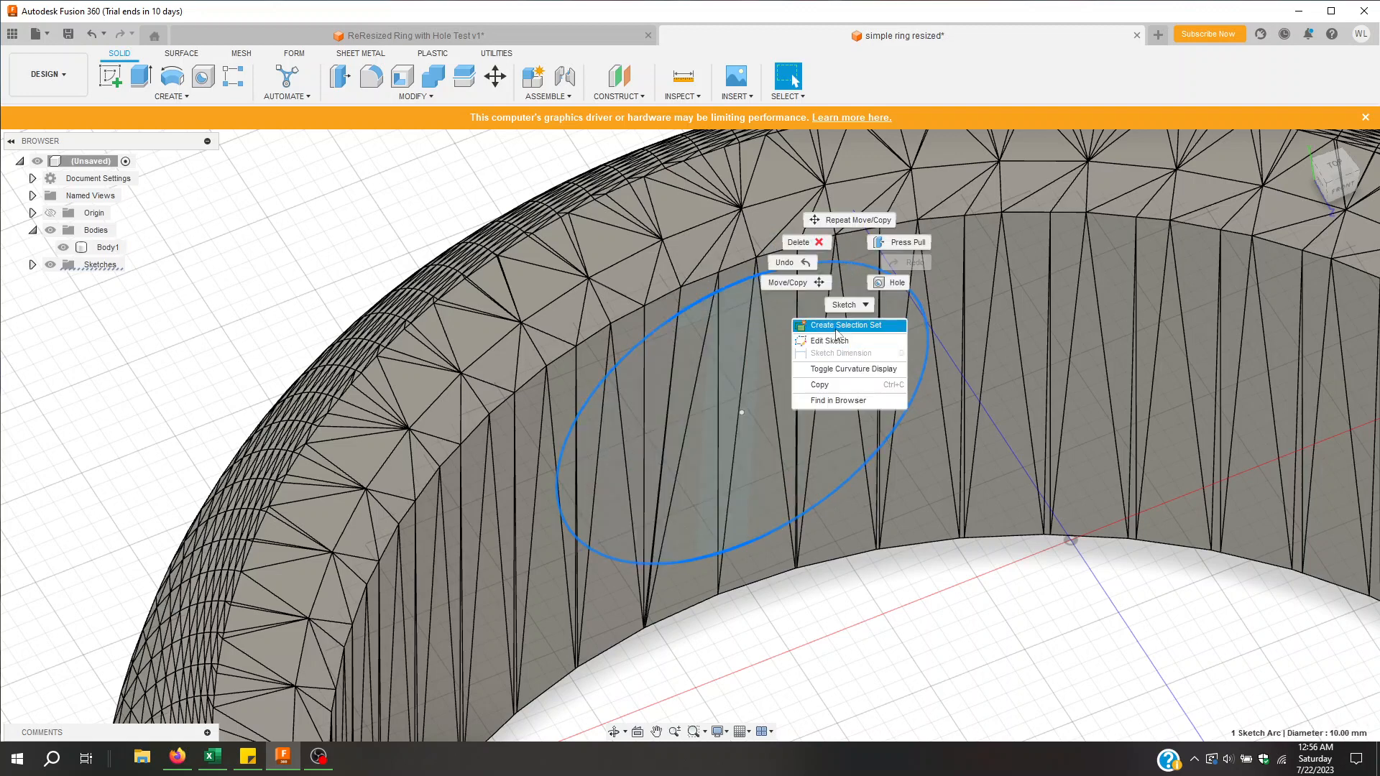
click(704, 334)
Step: Extrude the circle profile -3.5 mm into the ring's wall as a cut
click(743, 319)
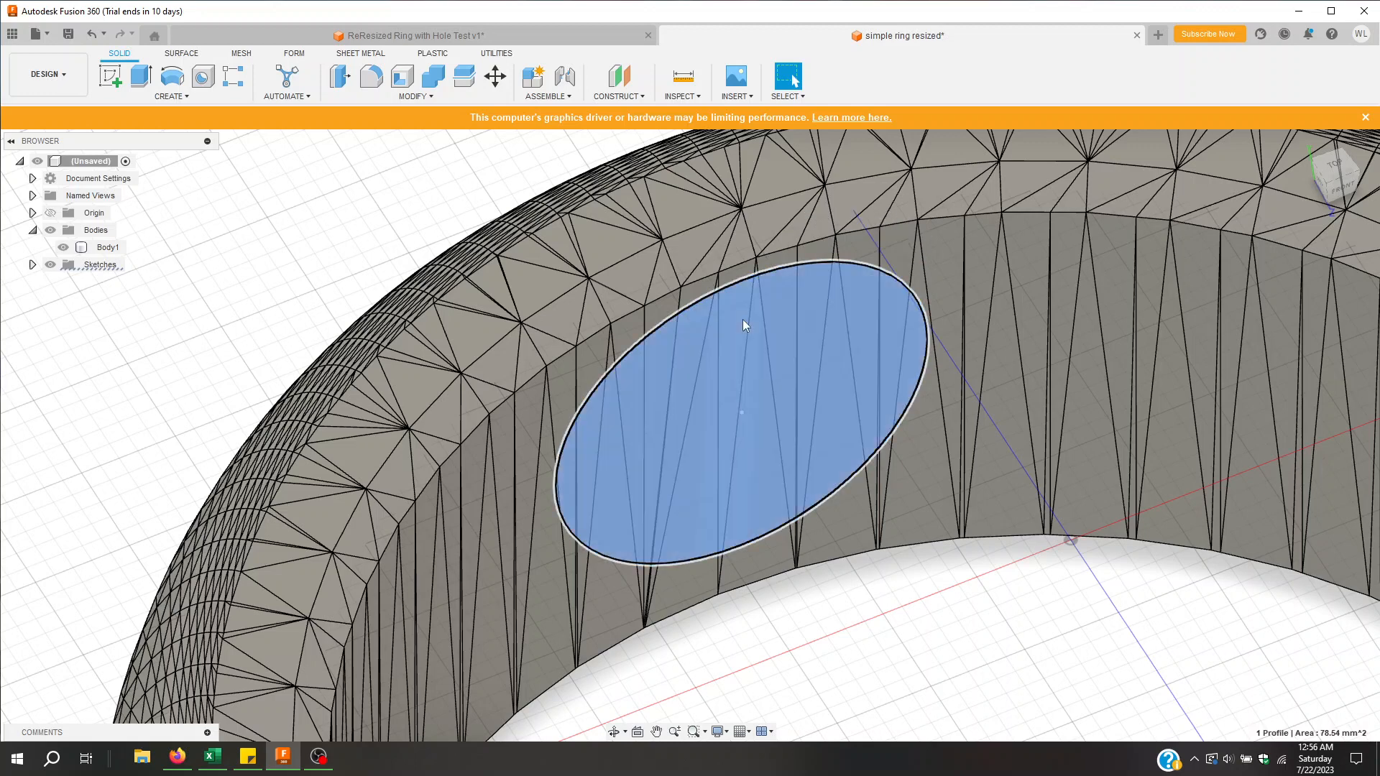
right_click(734, 320)
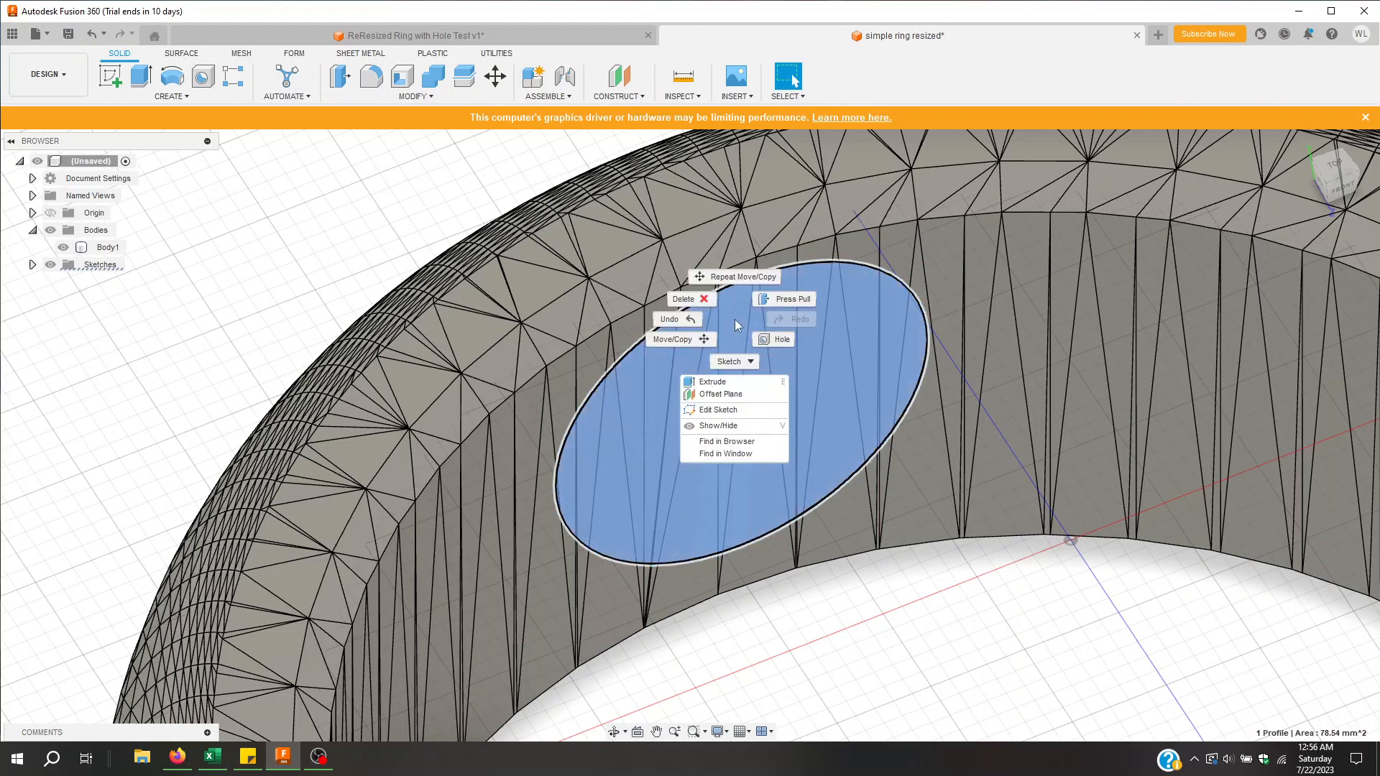
click(732, 381)
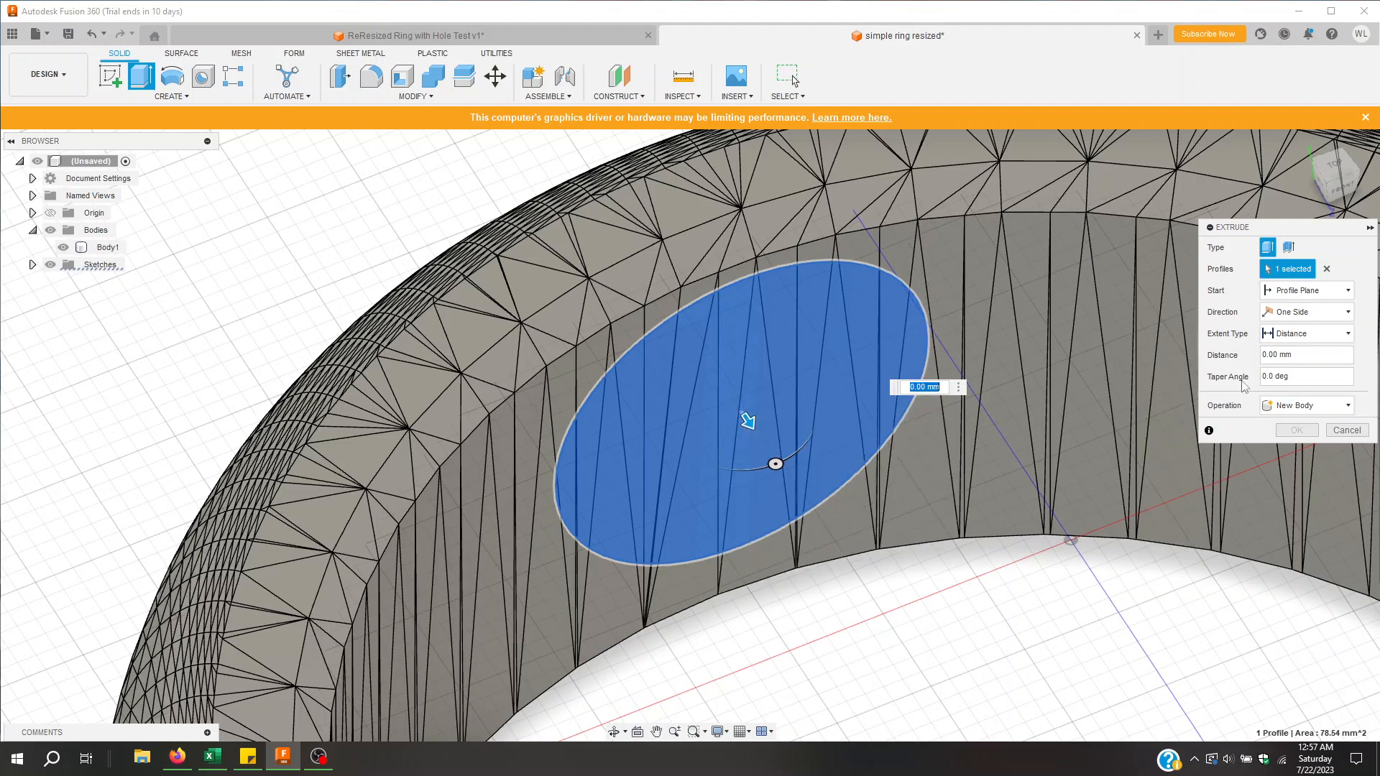
click(1265, 358)
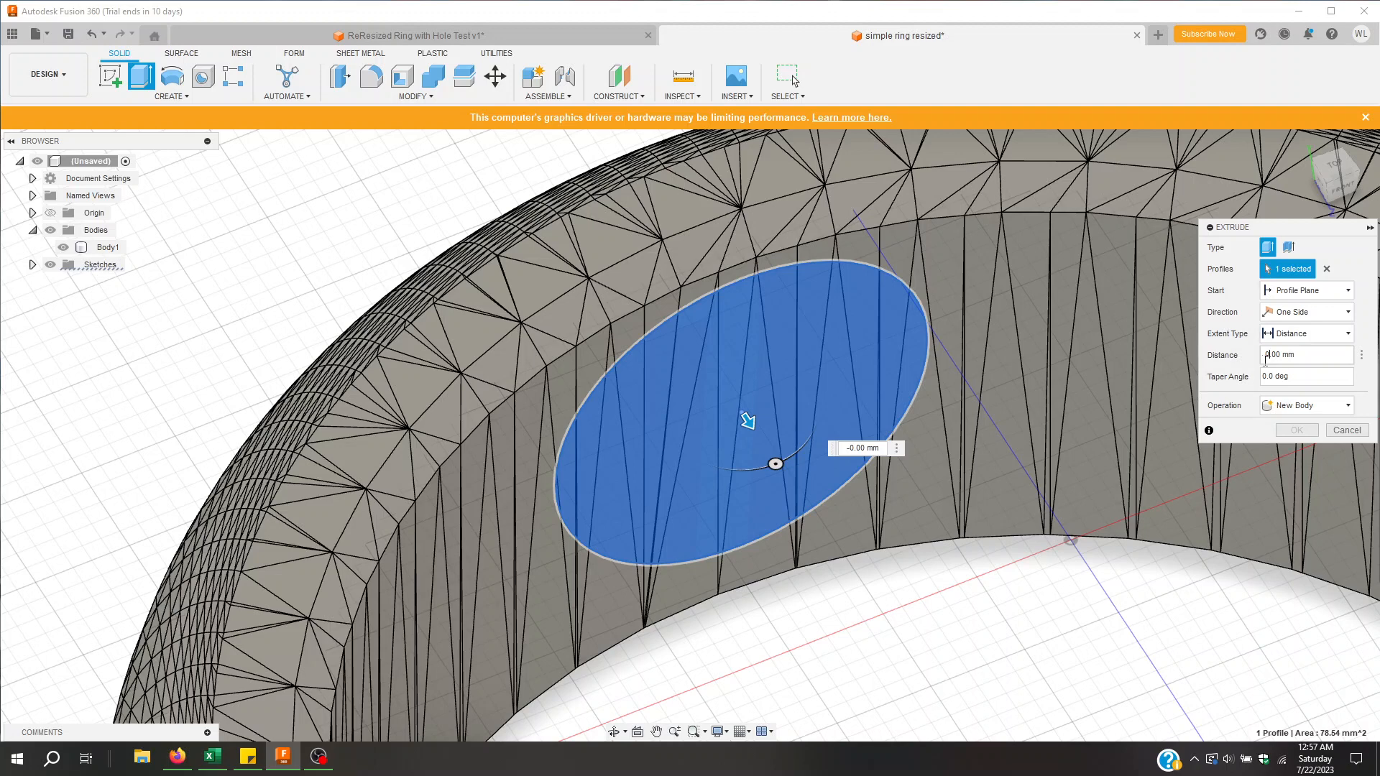
drag(747, 421, 677, 316)
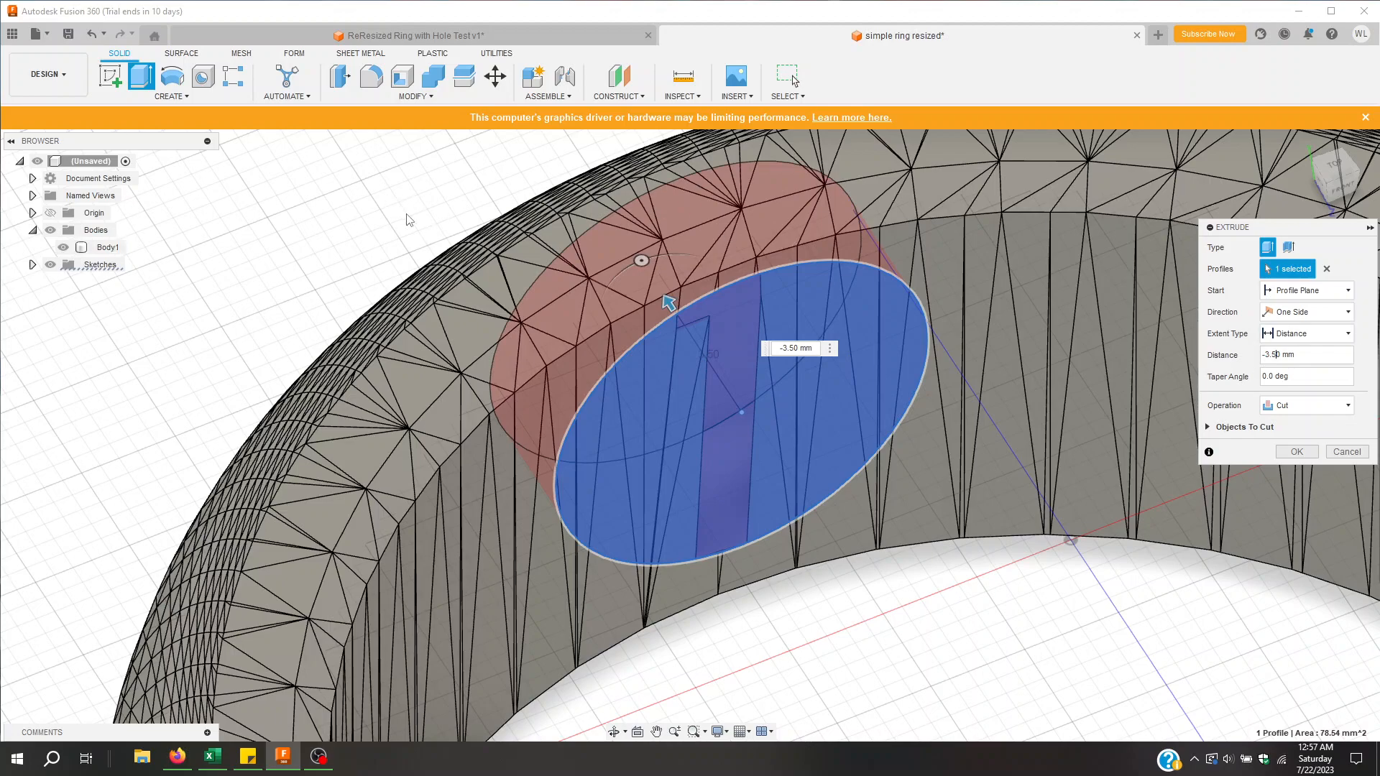
shift+drag(415, 208, 472, 205)
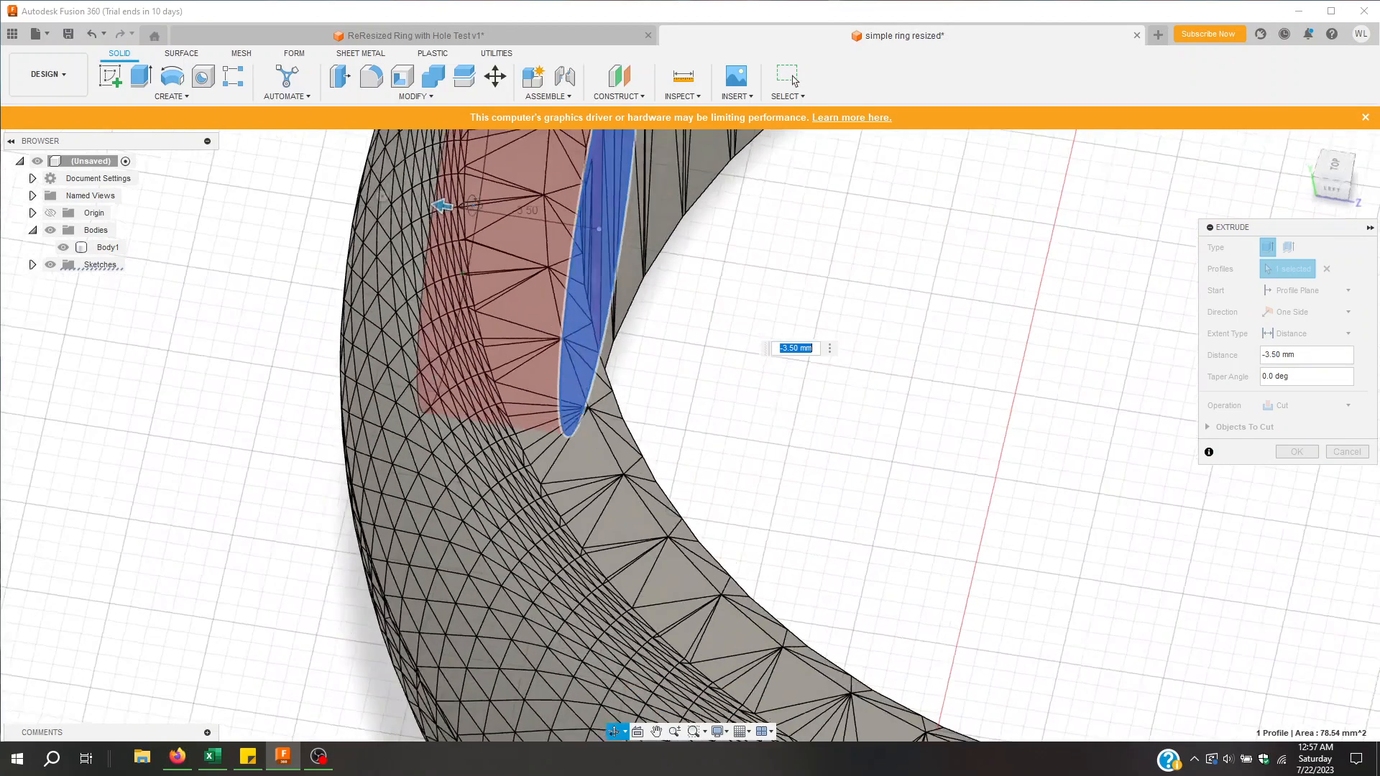
shift+middle_drag(472, 205, 480, 154)
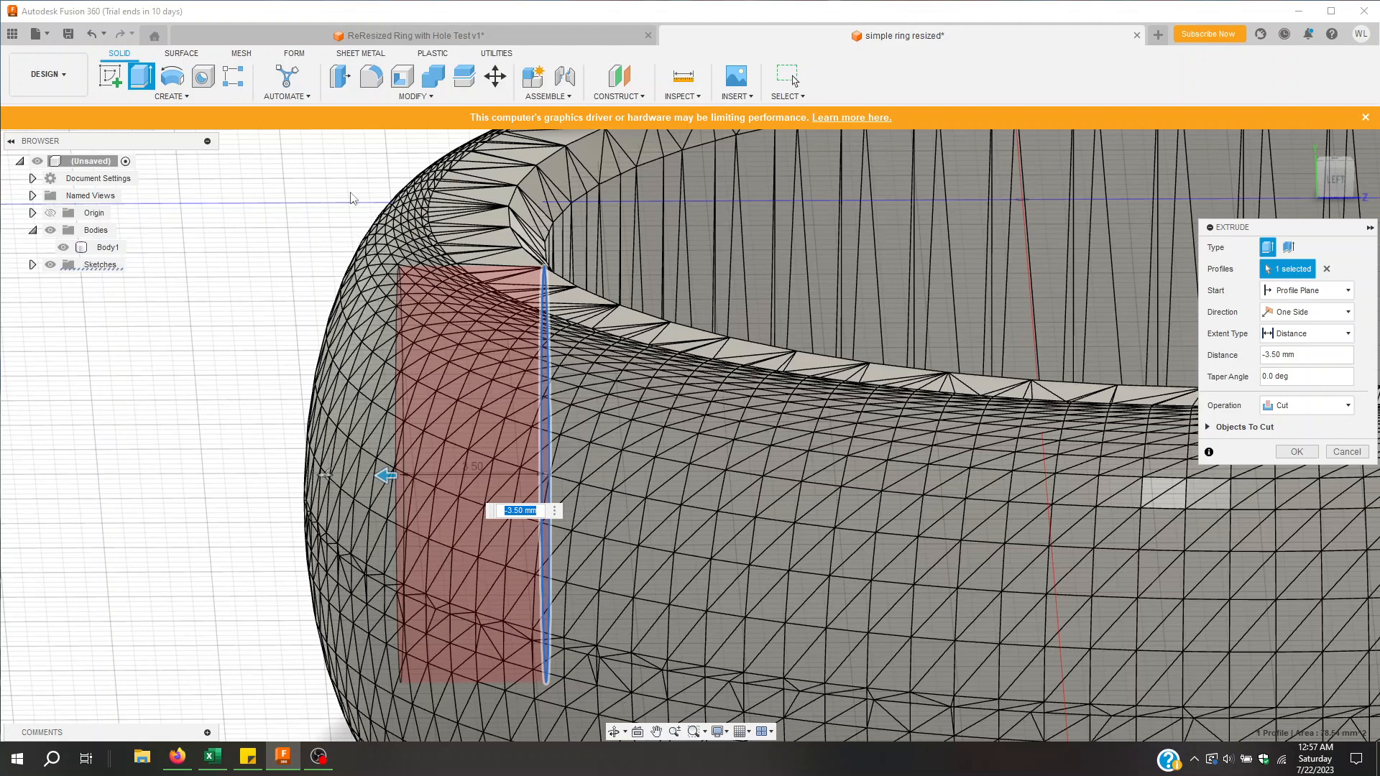
middle_drag(316, 223, 407, 188)
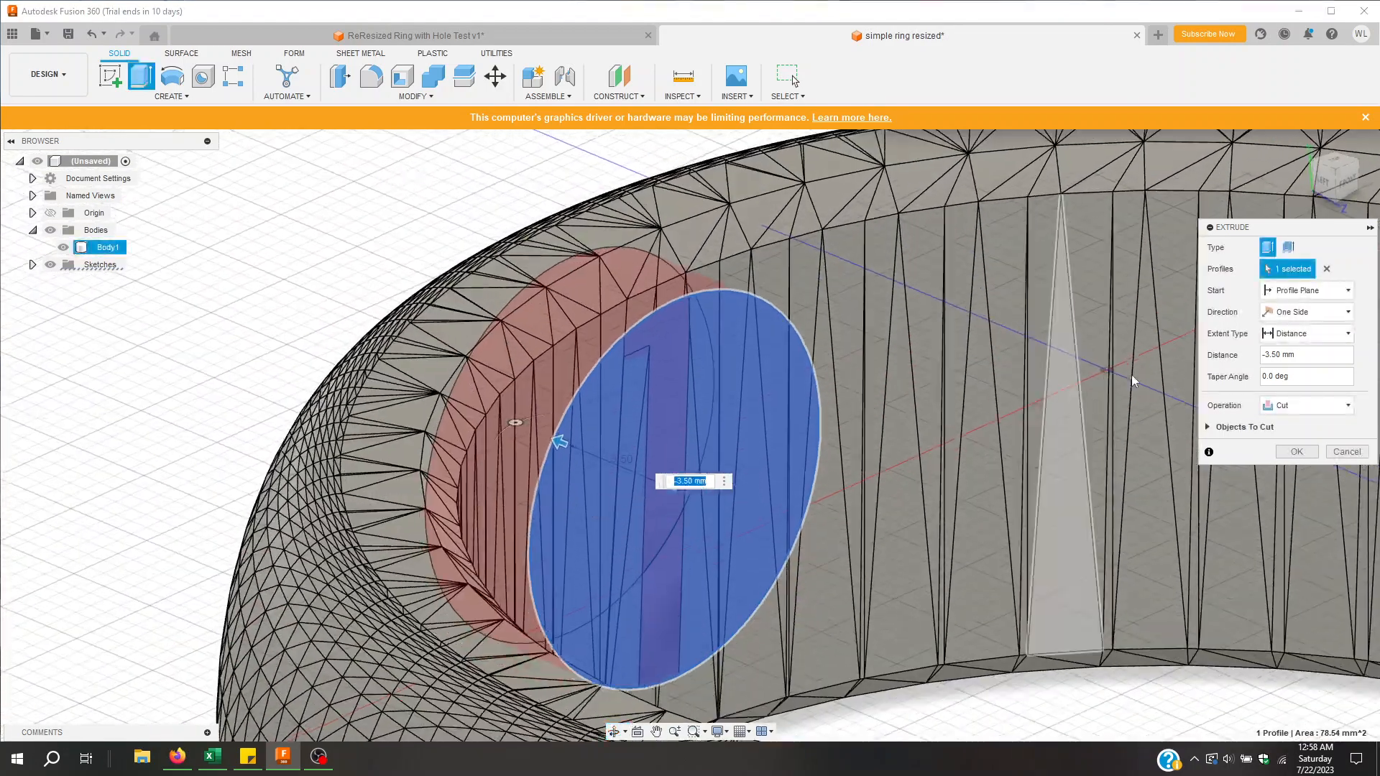
click(1293, 411)
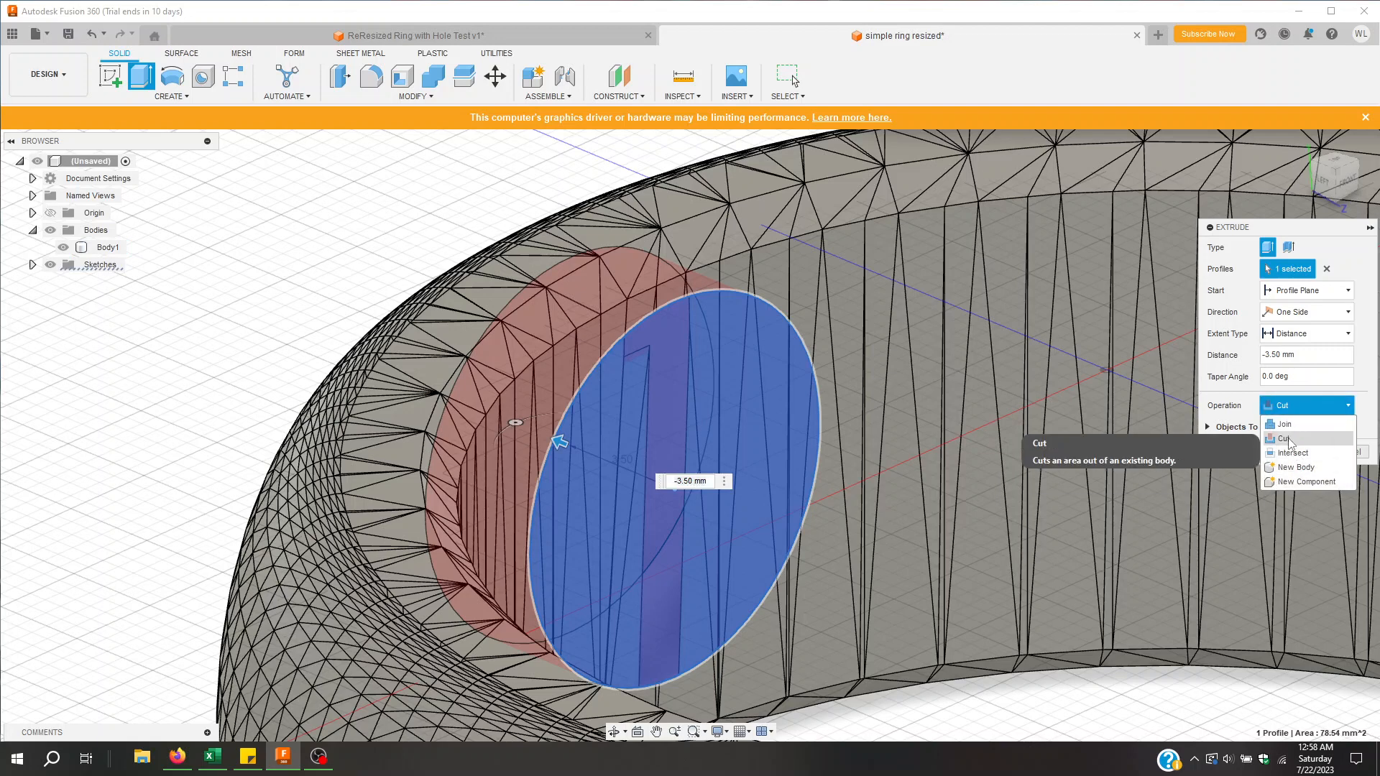
click(1290, 440)
click(1297, 452)
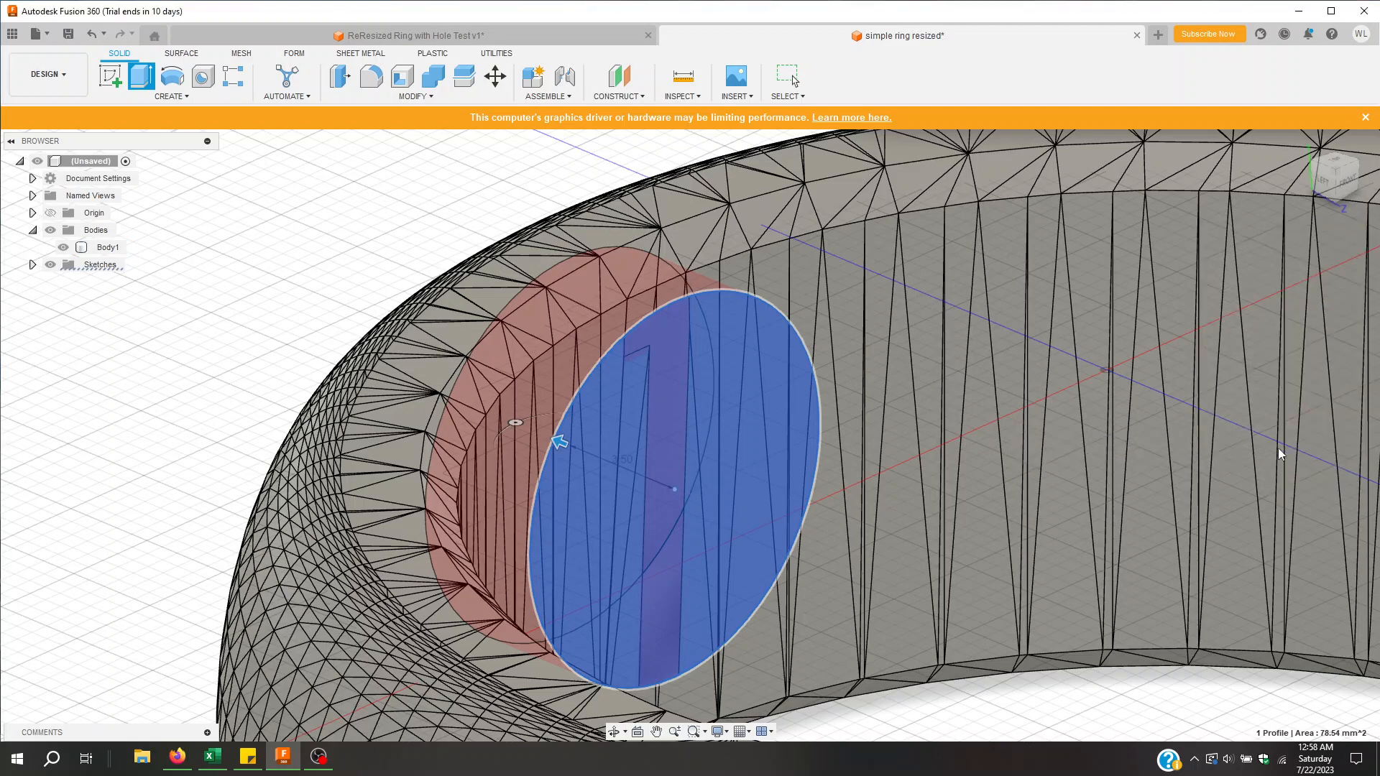
Step: Undo the extruded cut in the ring's wall
shift+middle_drag(506, 204, 467, 188)
click(607, 431)
click(640, 414)
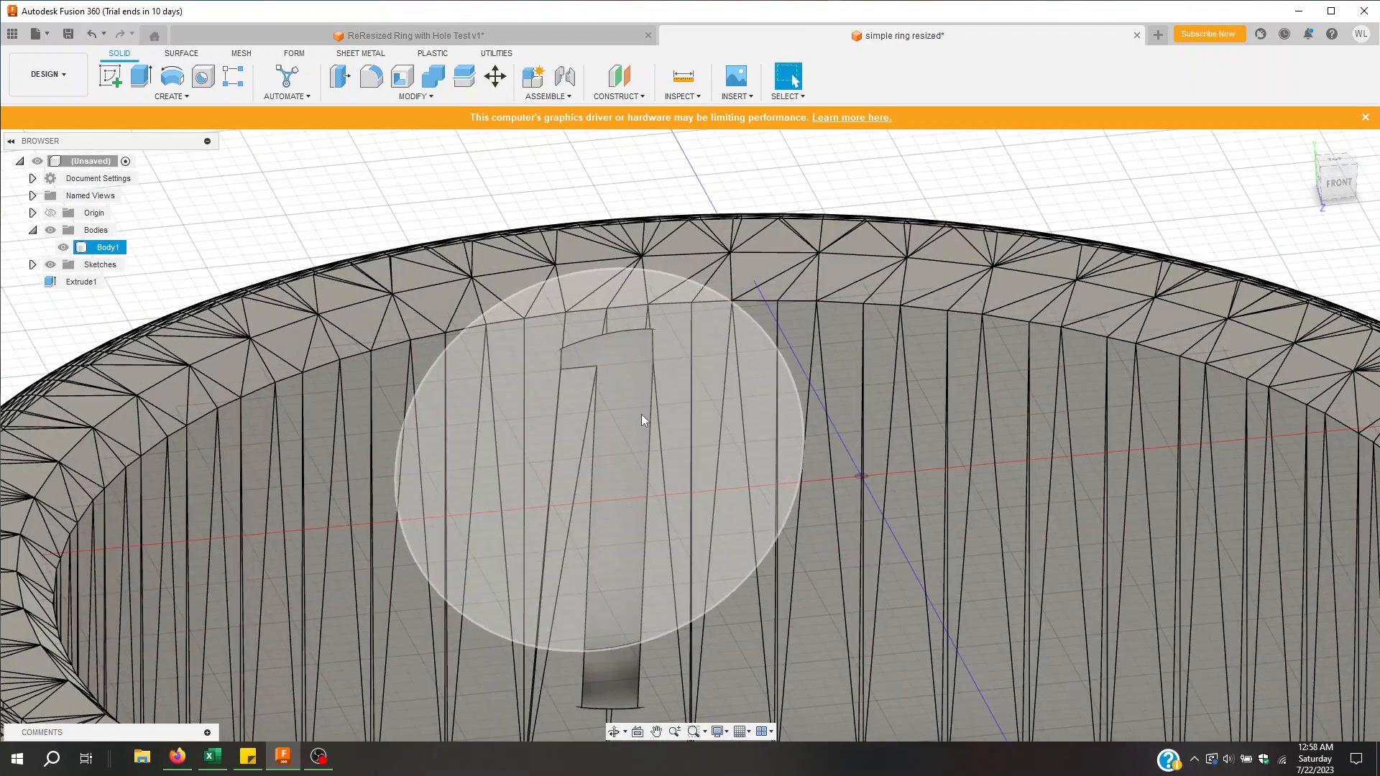
key(ctrl+z)
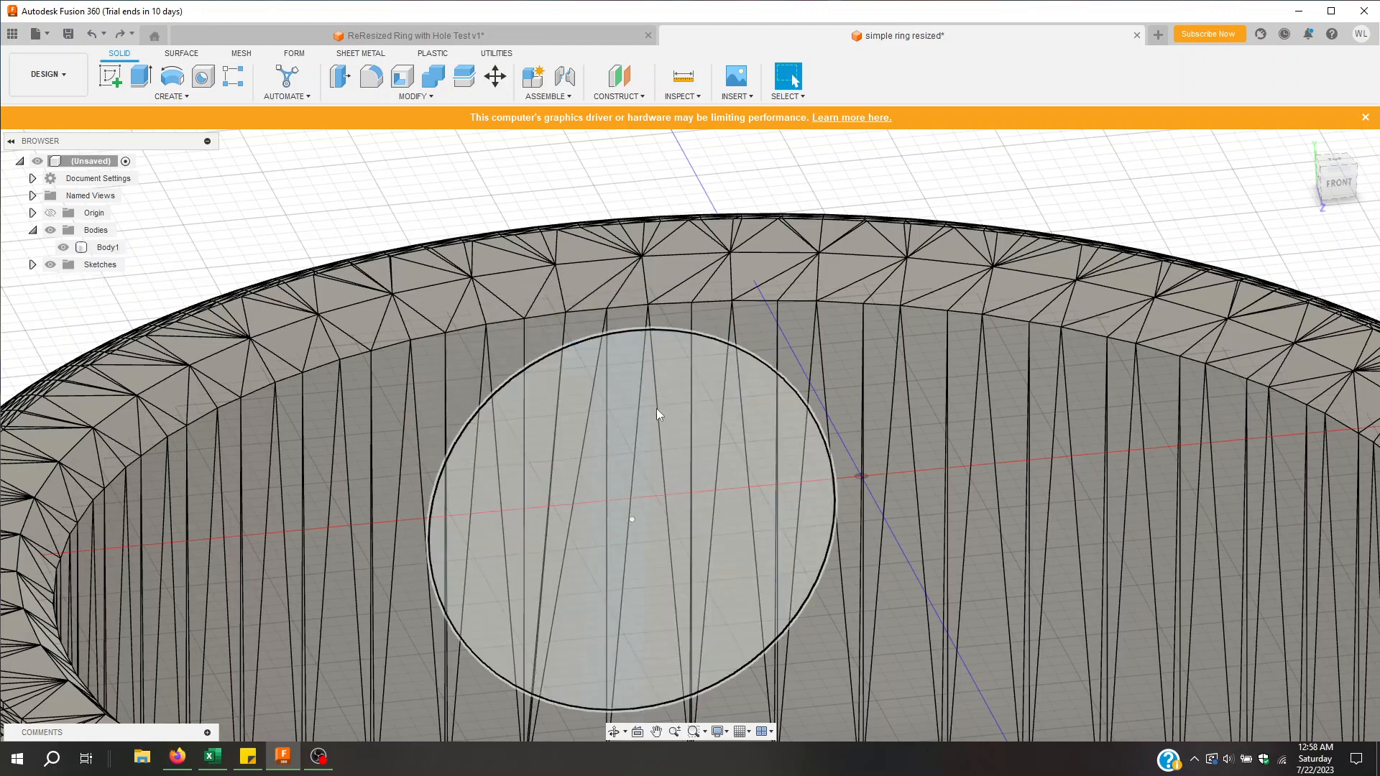
Step: Move the circle profile 0.5 mm along Z, away from the ring's wall, and finish the move
click(627, 388)
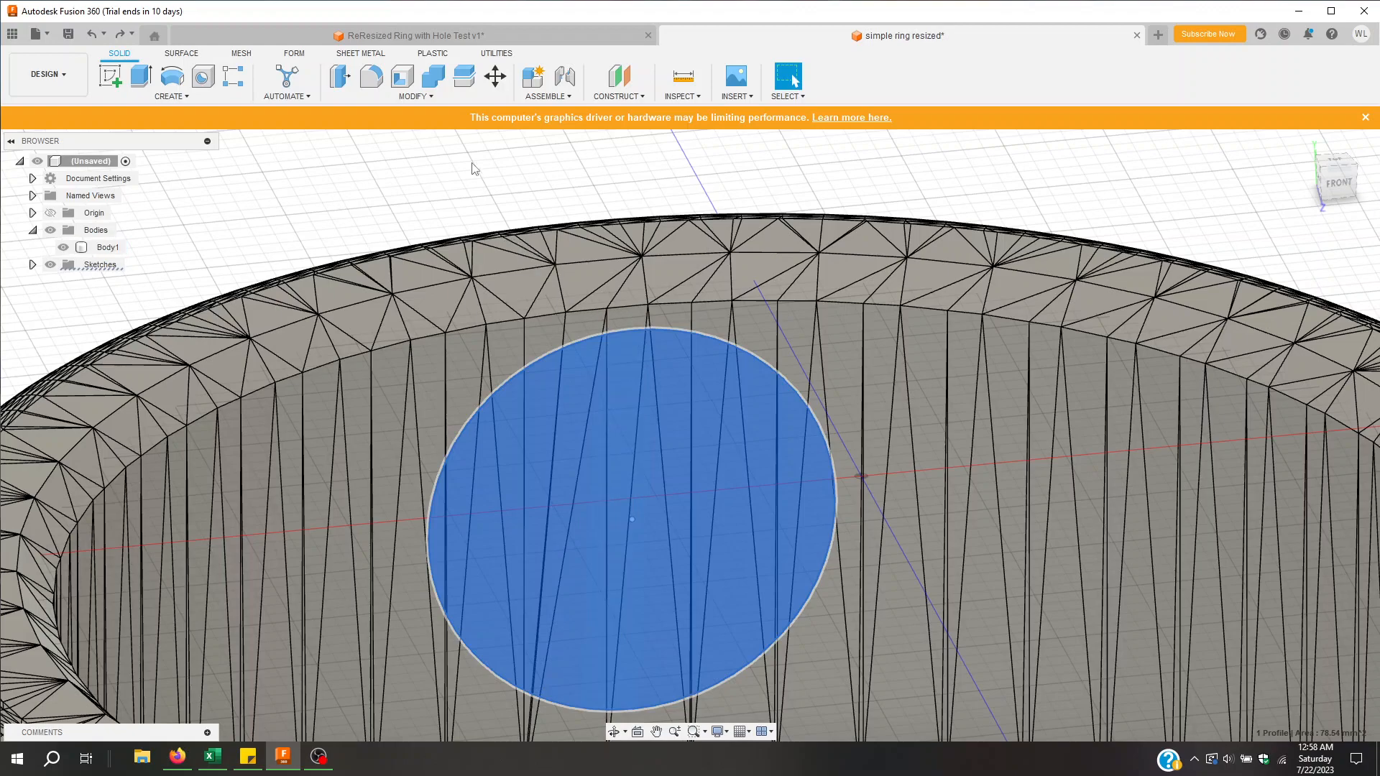
shift+middle_drag(446, 188, 608, 293)
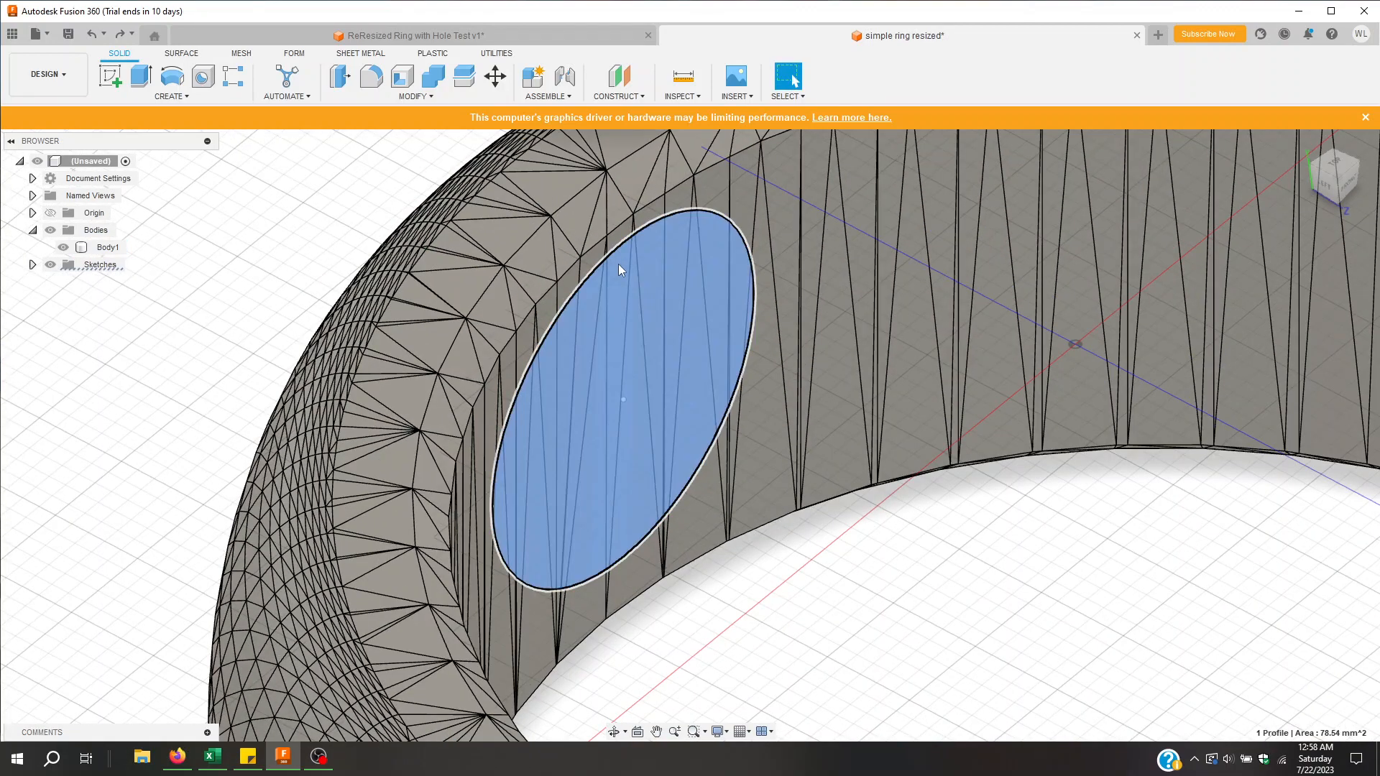
key(m)
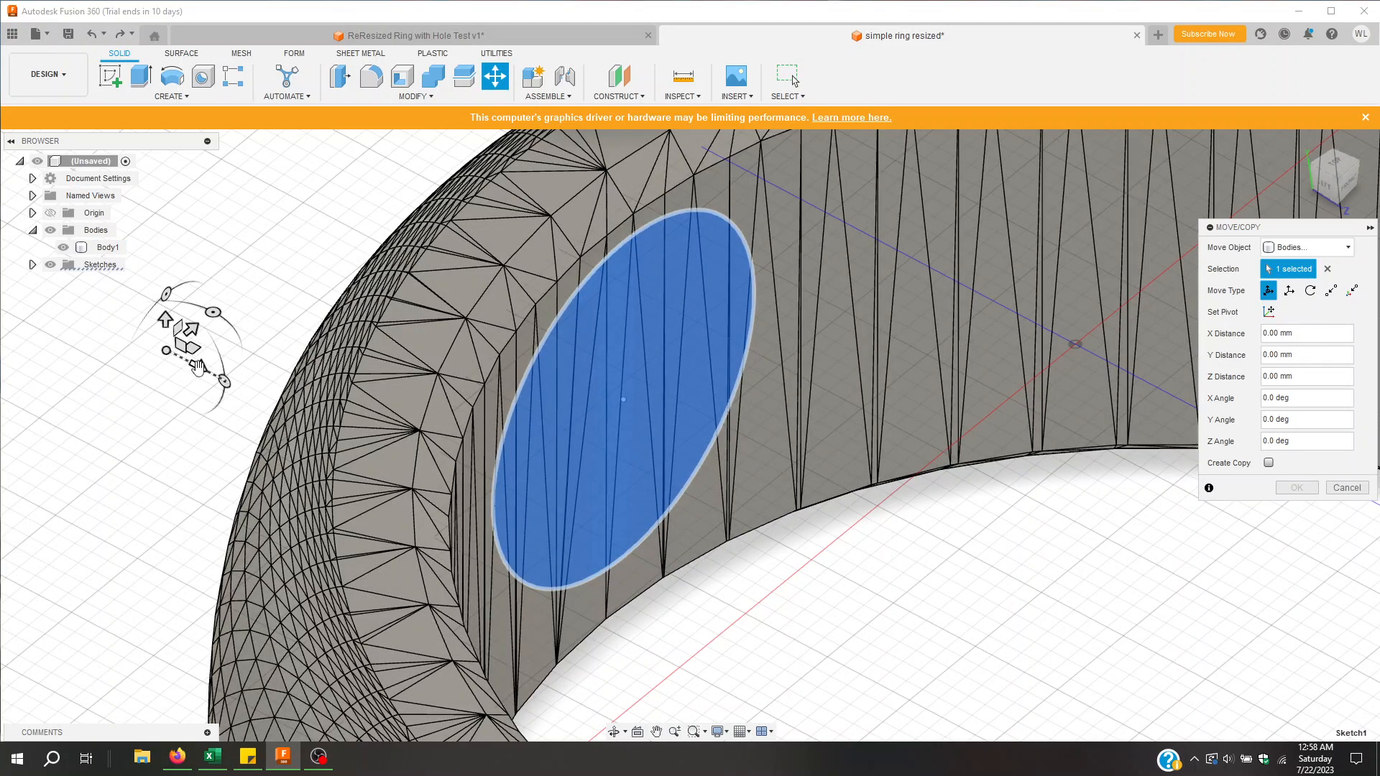
click(198, 367)
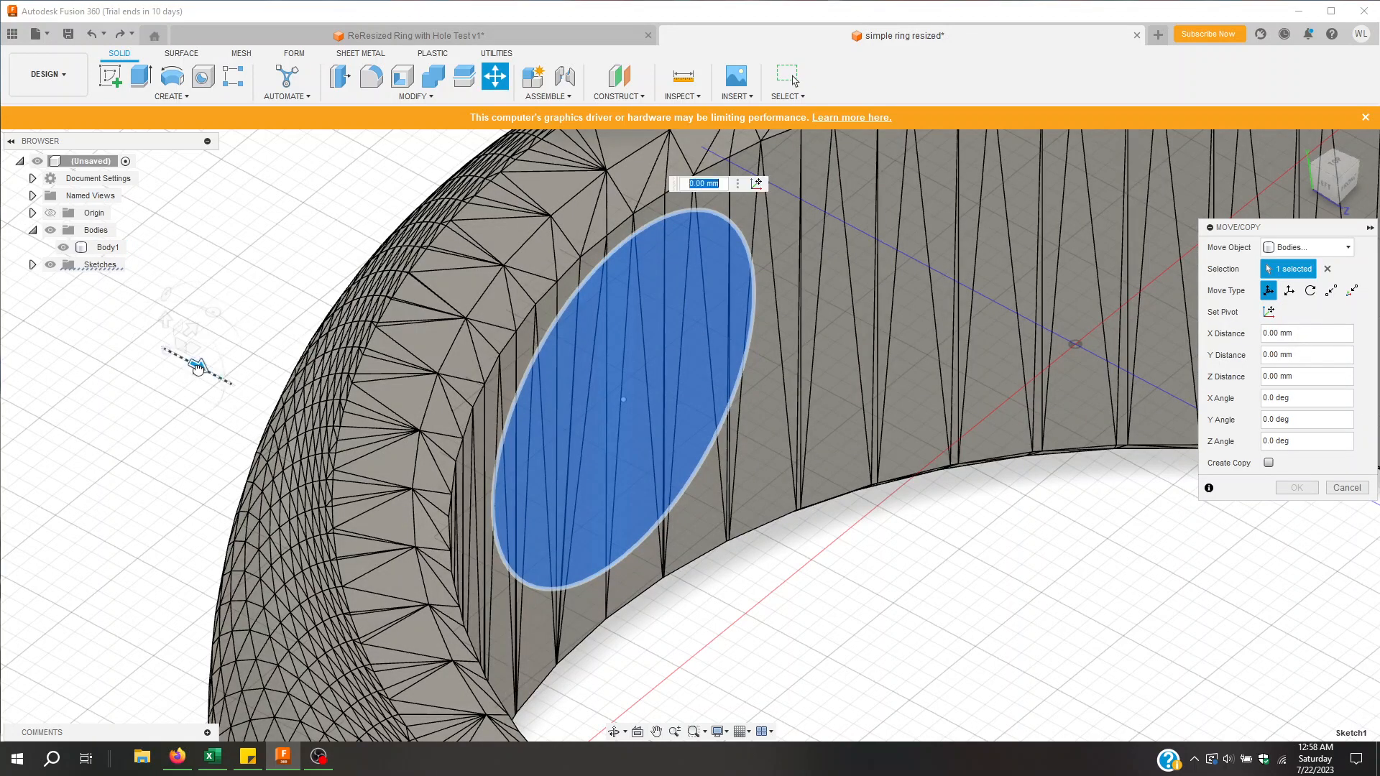
drag(204, 371, 215, 376)
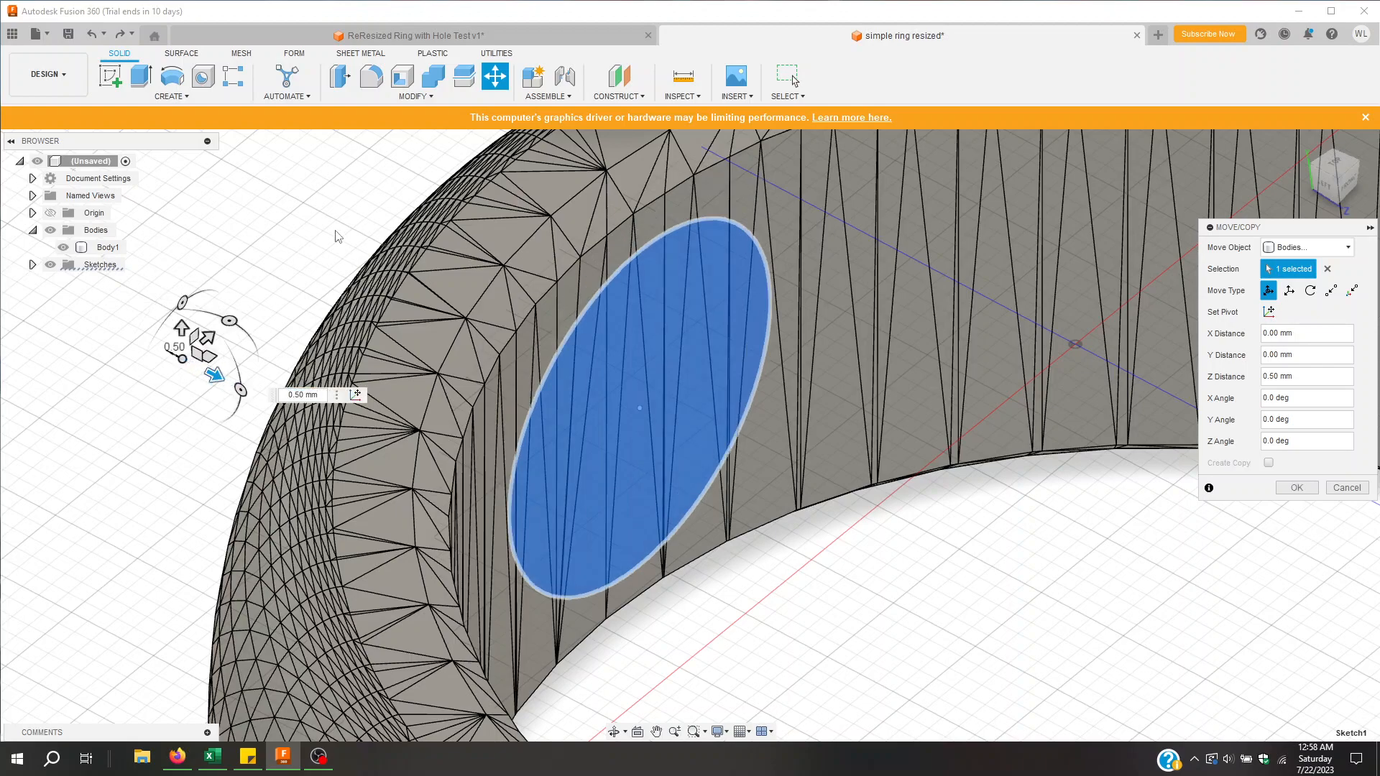
key(Return)
Step: Extrude the circle profile -3.5 mm into the ring's wall as a cut
mouse_move(330, 230)
shift+middle_down()
mouse_move(366, 252)
mouse_move(299, 213)
shift+middle_up()
click(657, 373)
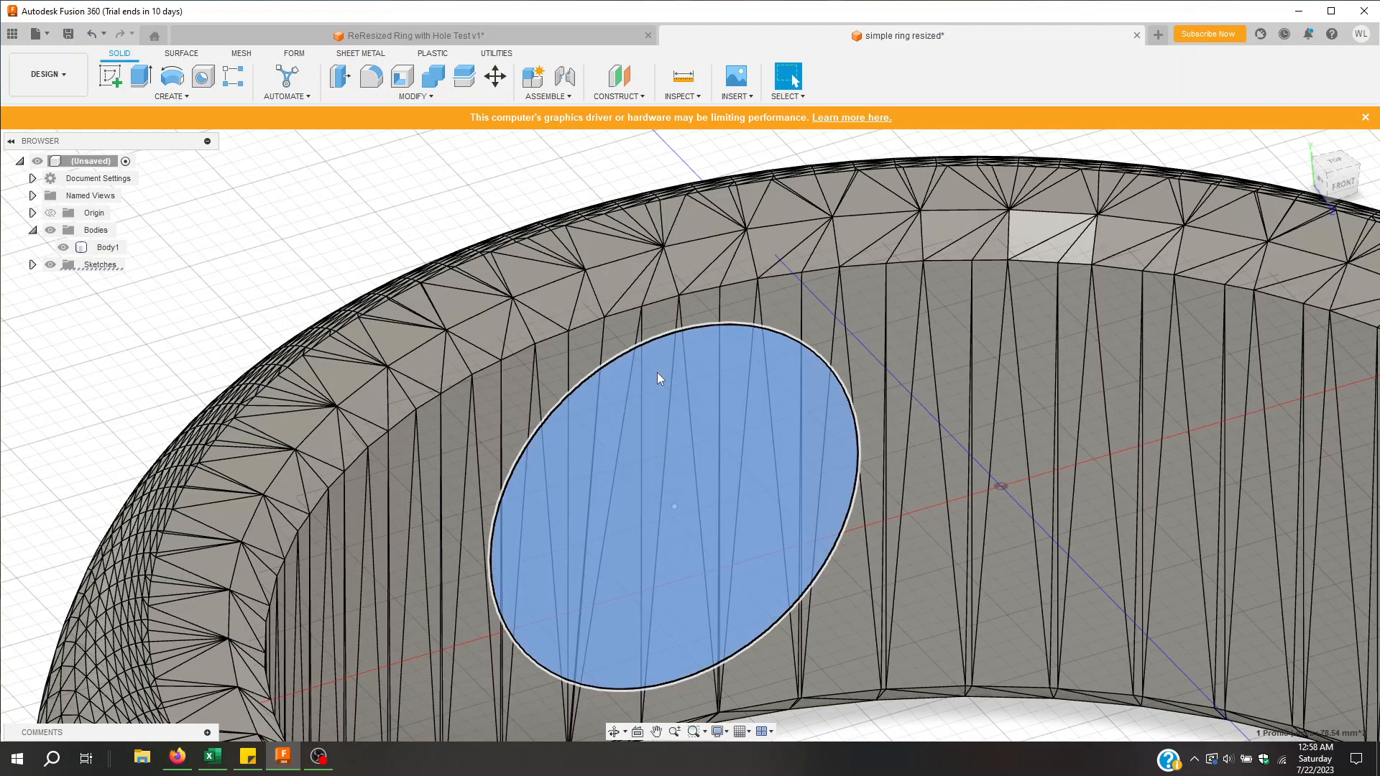
right_click(667, 373)
mouse_move(659, 434)
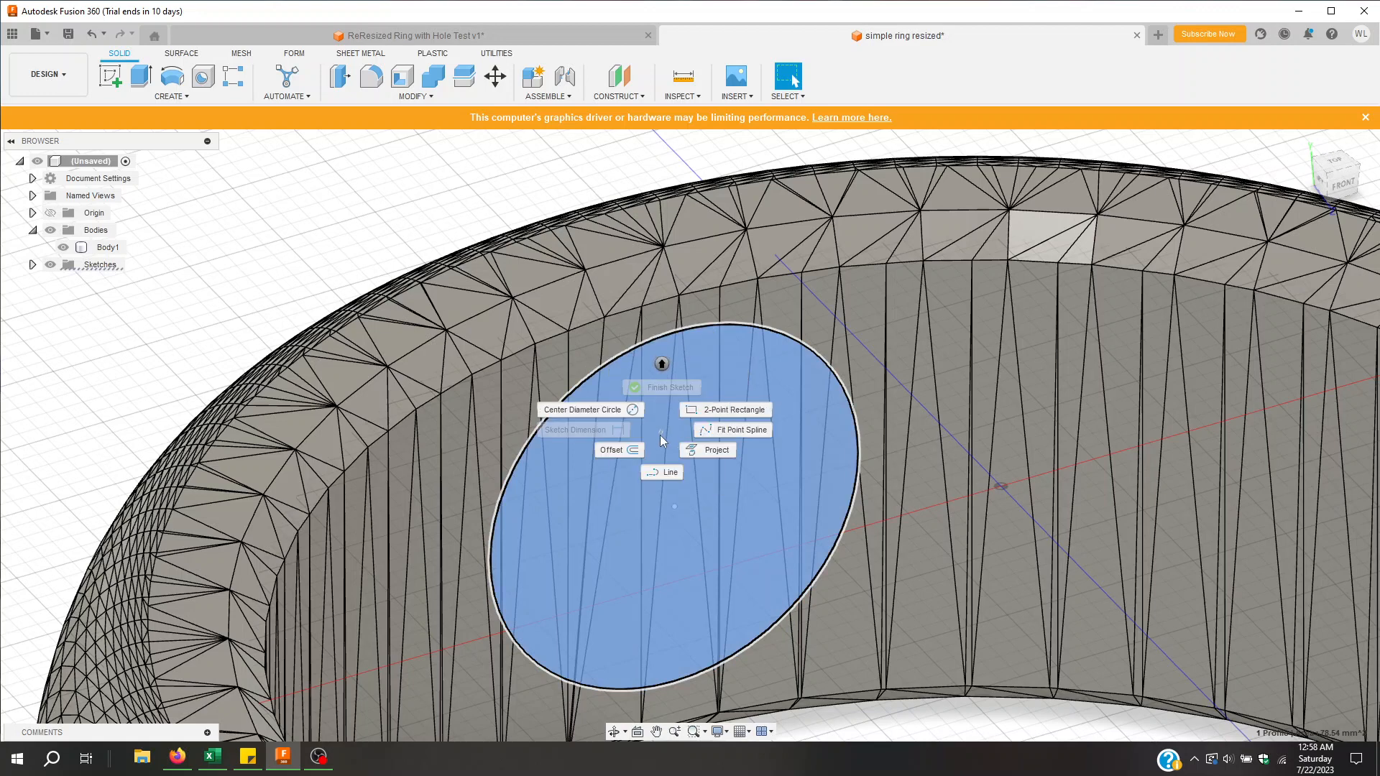
key(Escape)
right_click(669, 375)
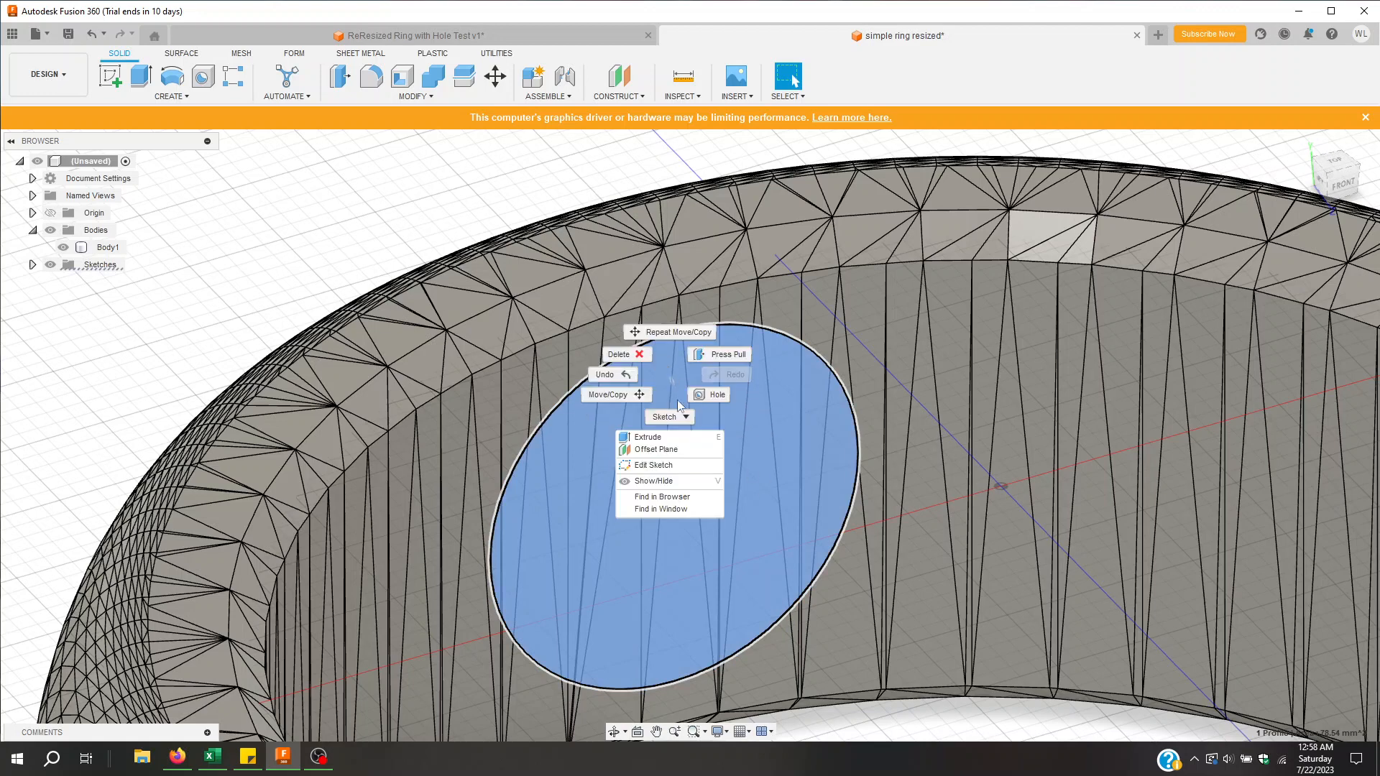
click(678, 440)
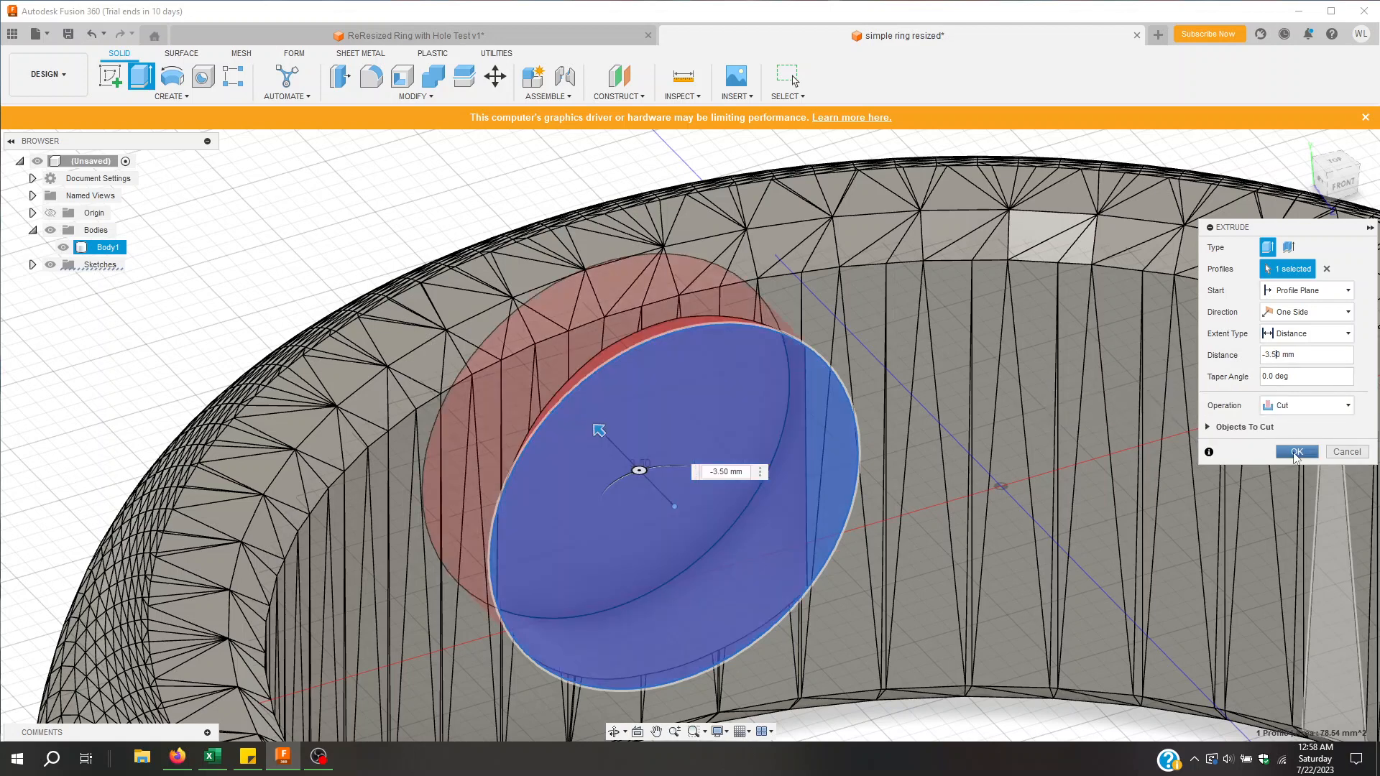
key(Return)
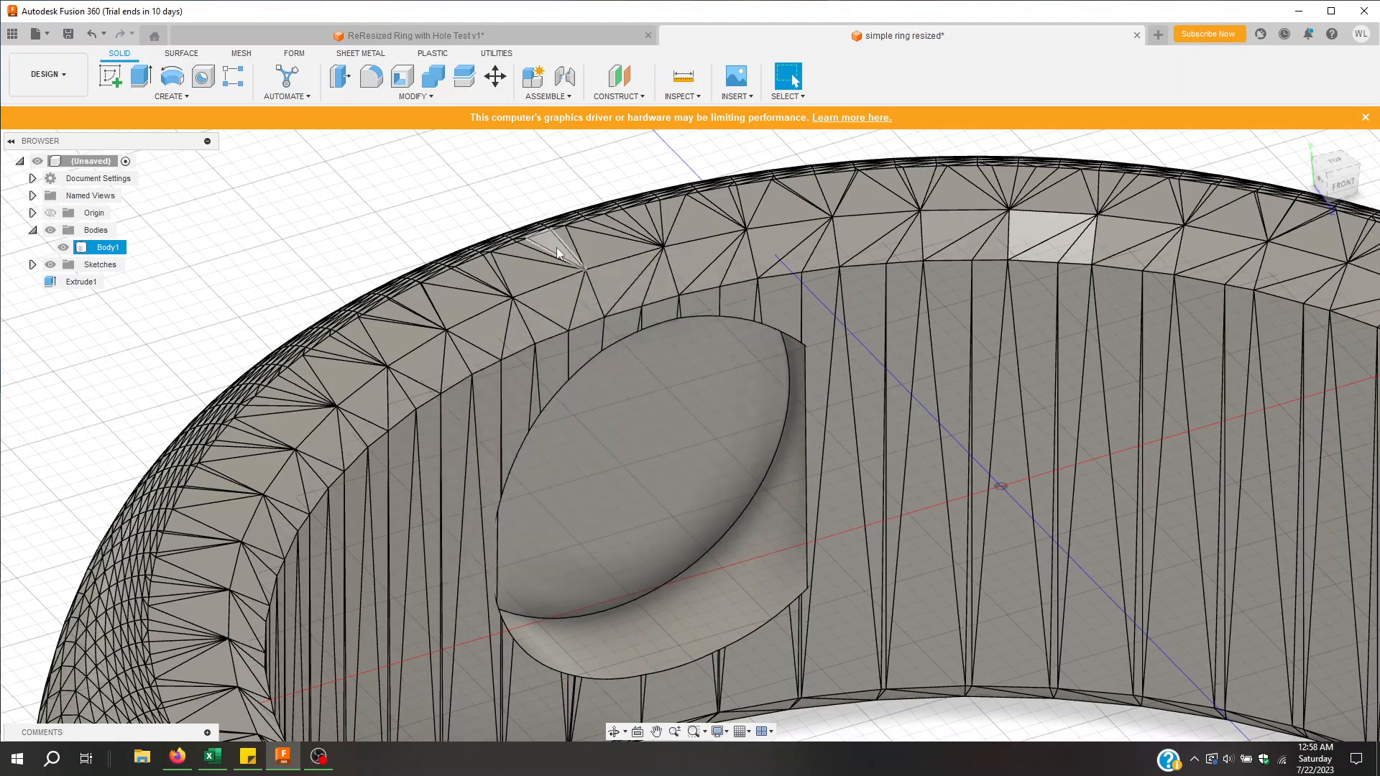
Step: Examine the extruded cut in the ring's wall from several angles, checking its side and end faces
shift+middle_drag(543, 173, 584, 242)
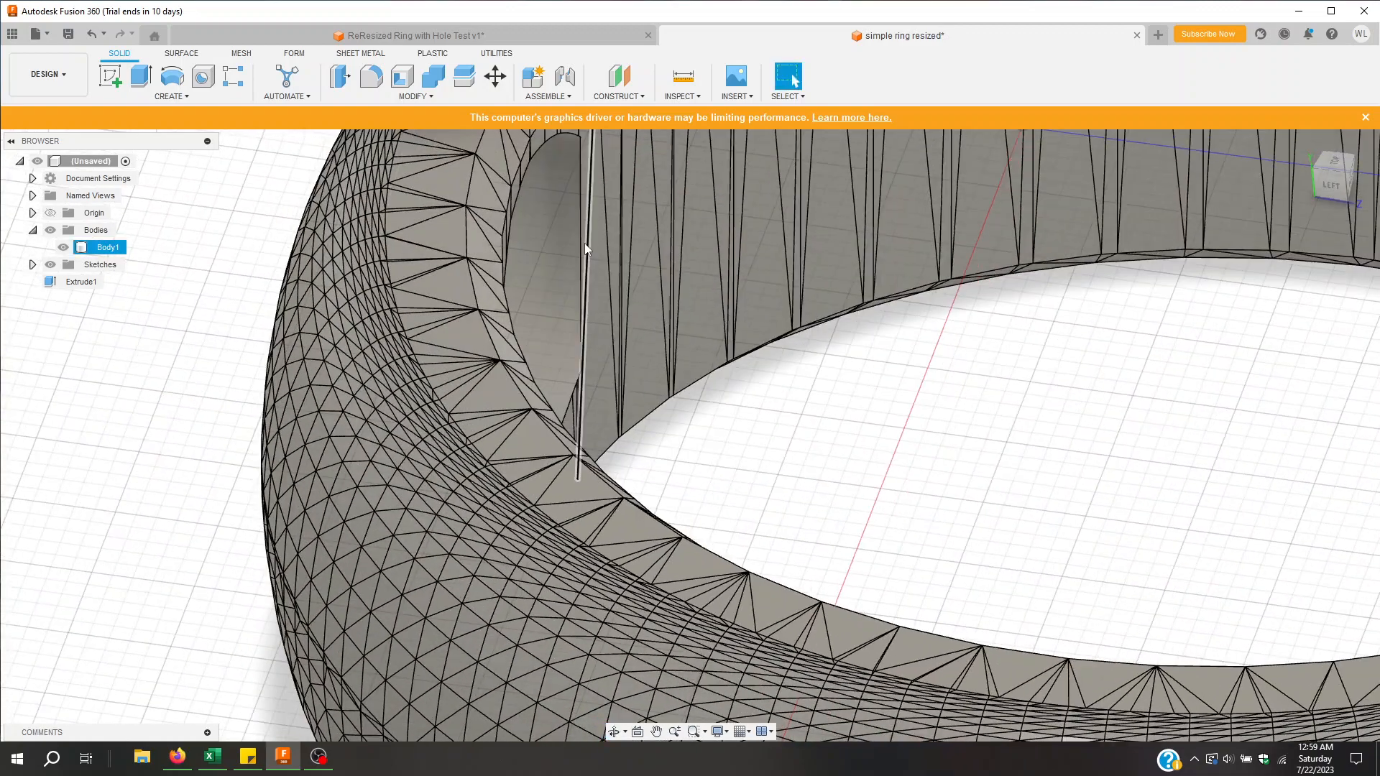
scroll(586, 244, up, 6)
shift+middle_drag(865, 305, 601, 295)
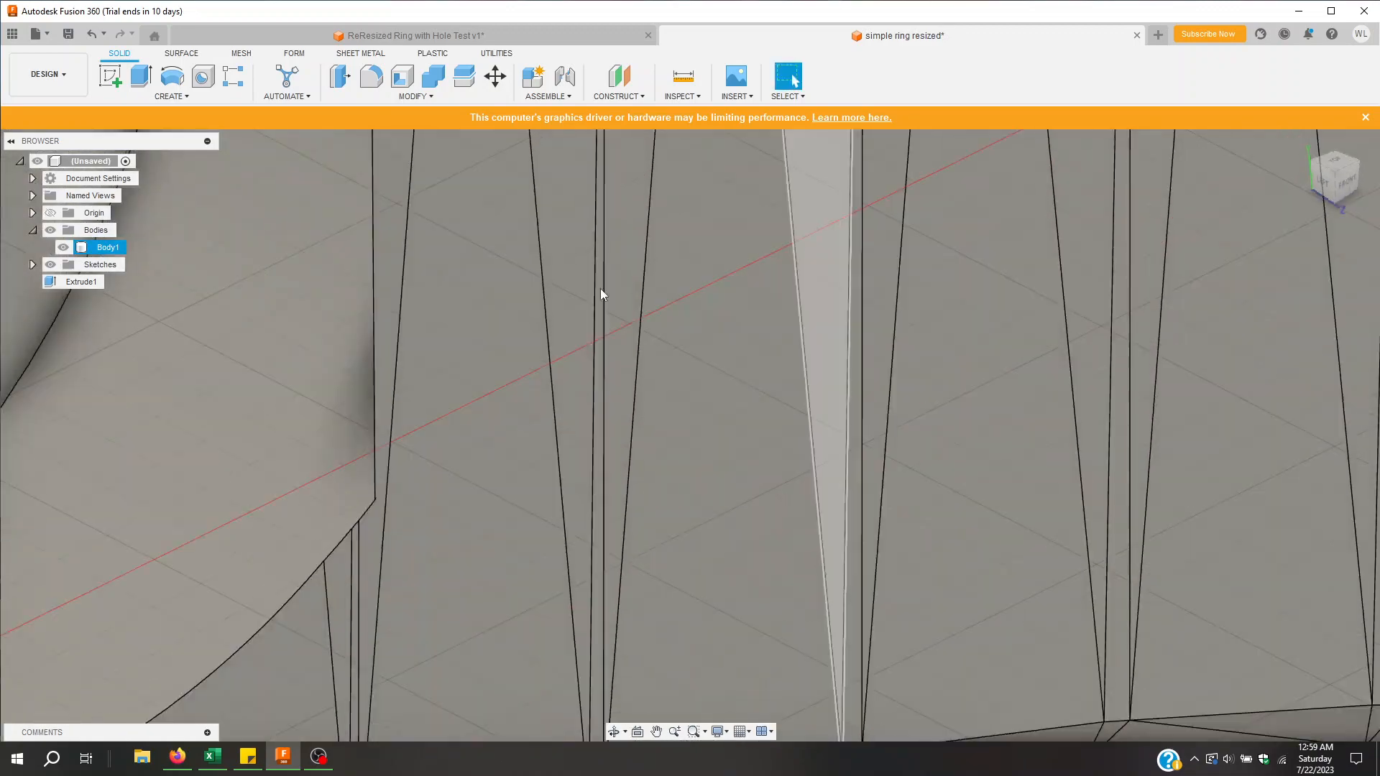
scroll(600, 290, down, 5)
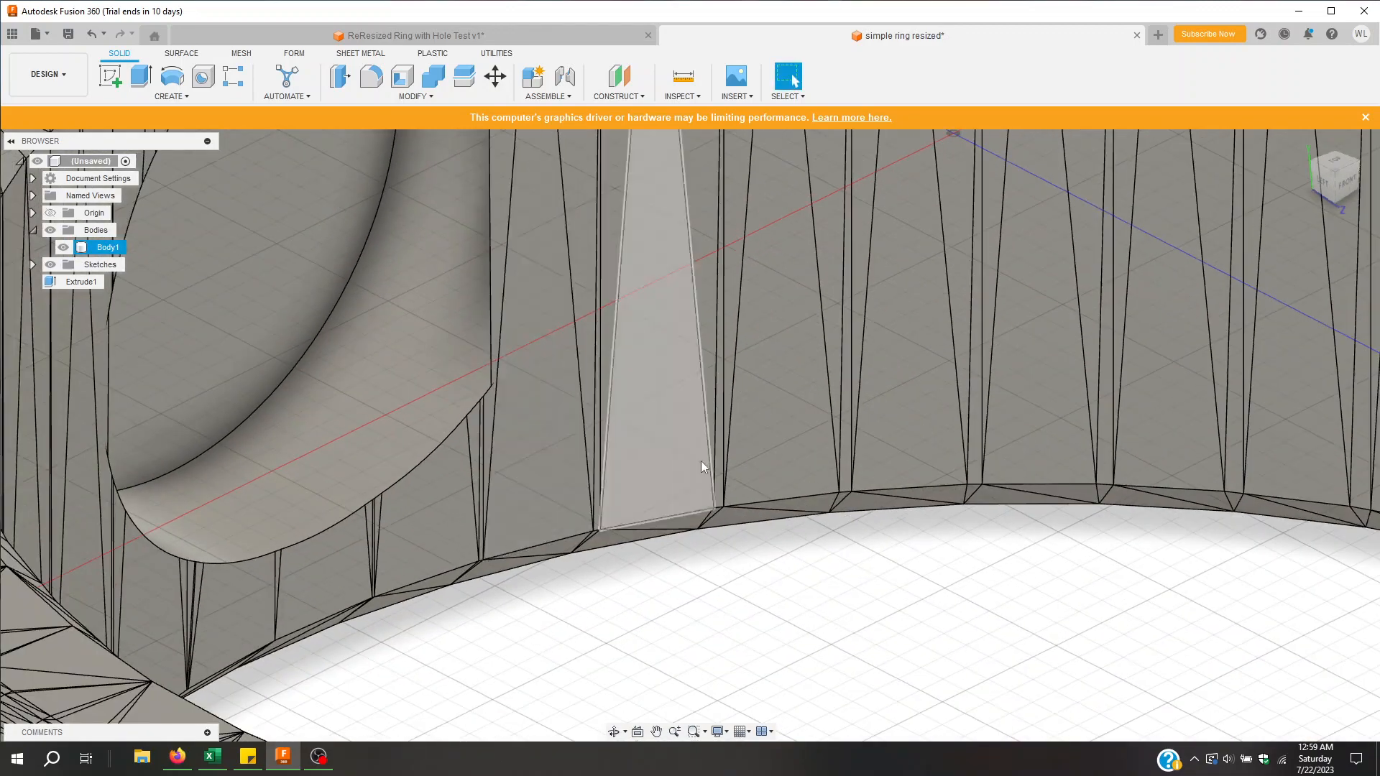
middle_drag(767, 634, 877, 706)
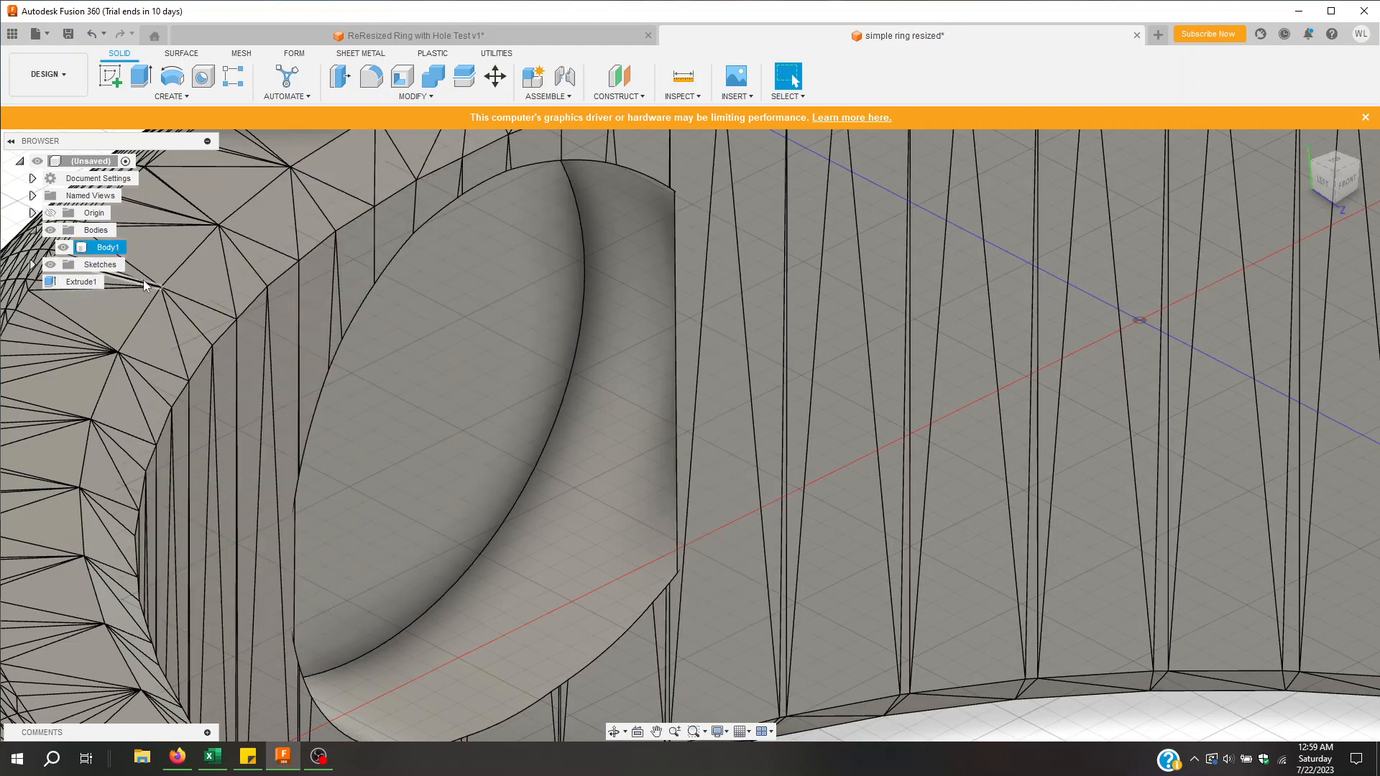
click(85, 281)
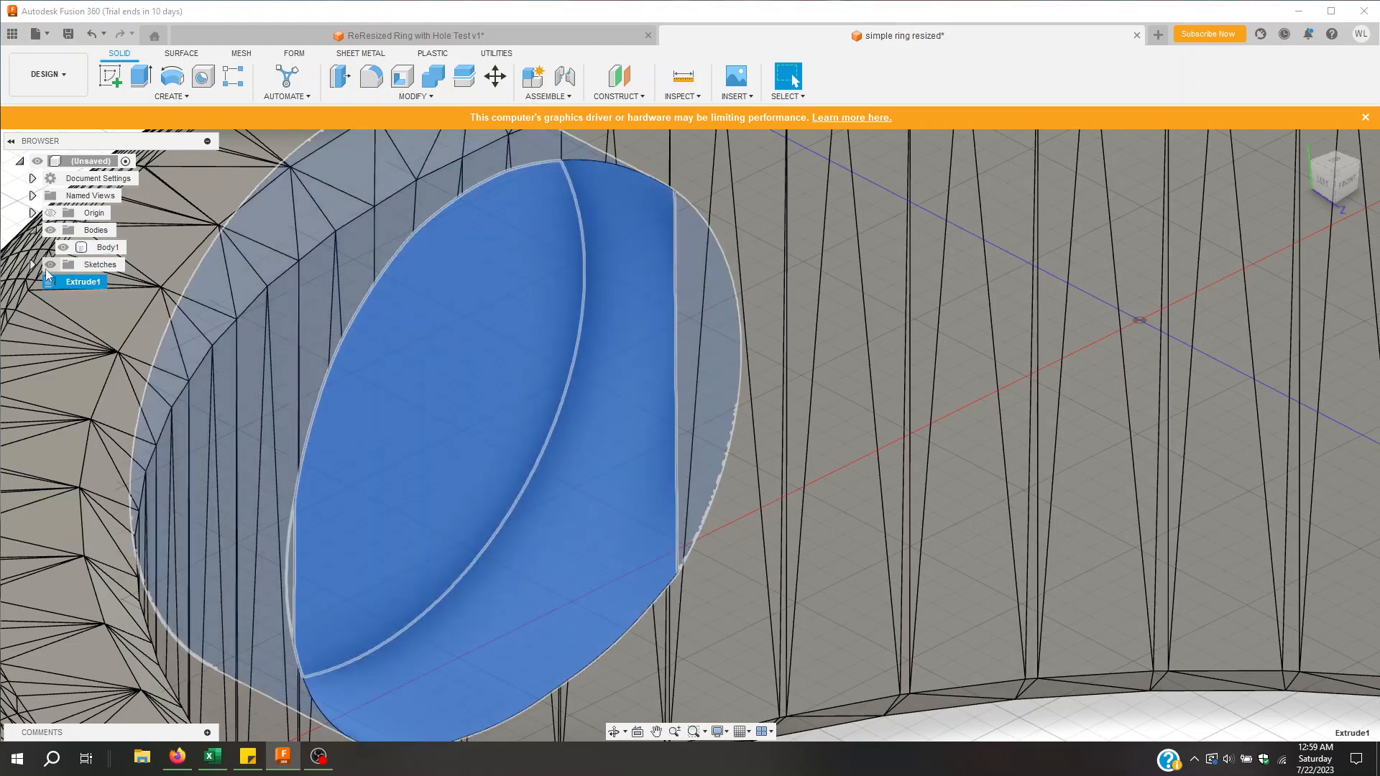
click(601, 346)
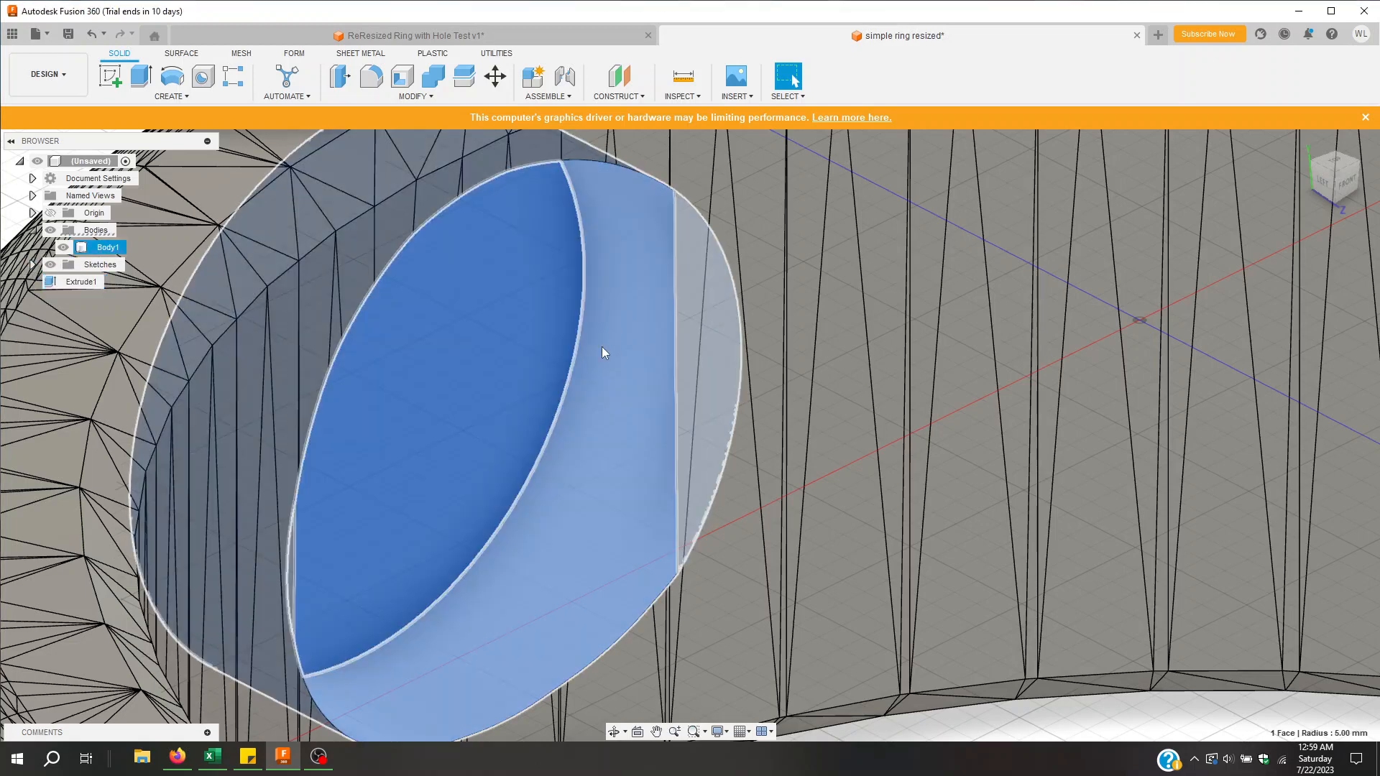
click(59, 282)
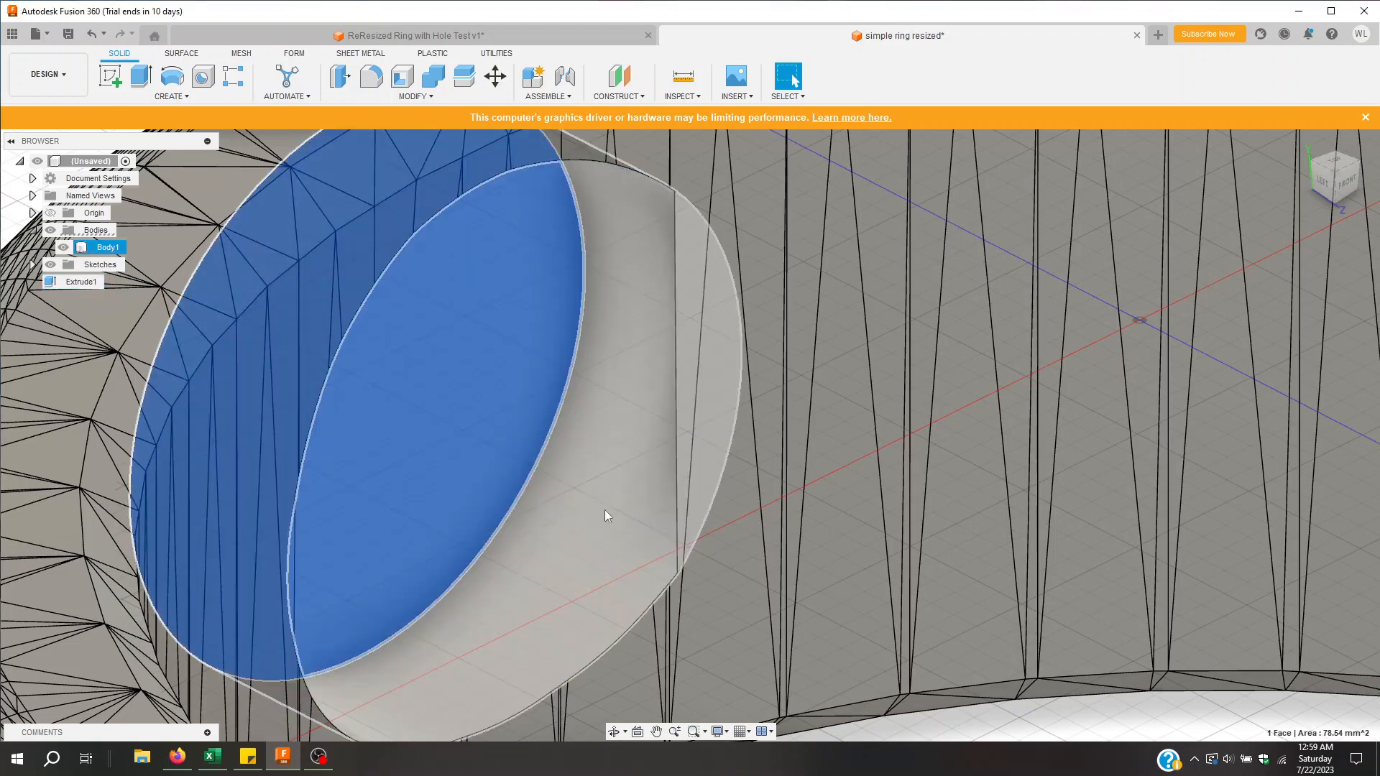
click(611, 568)
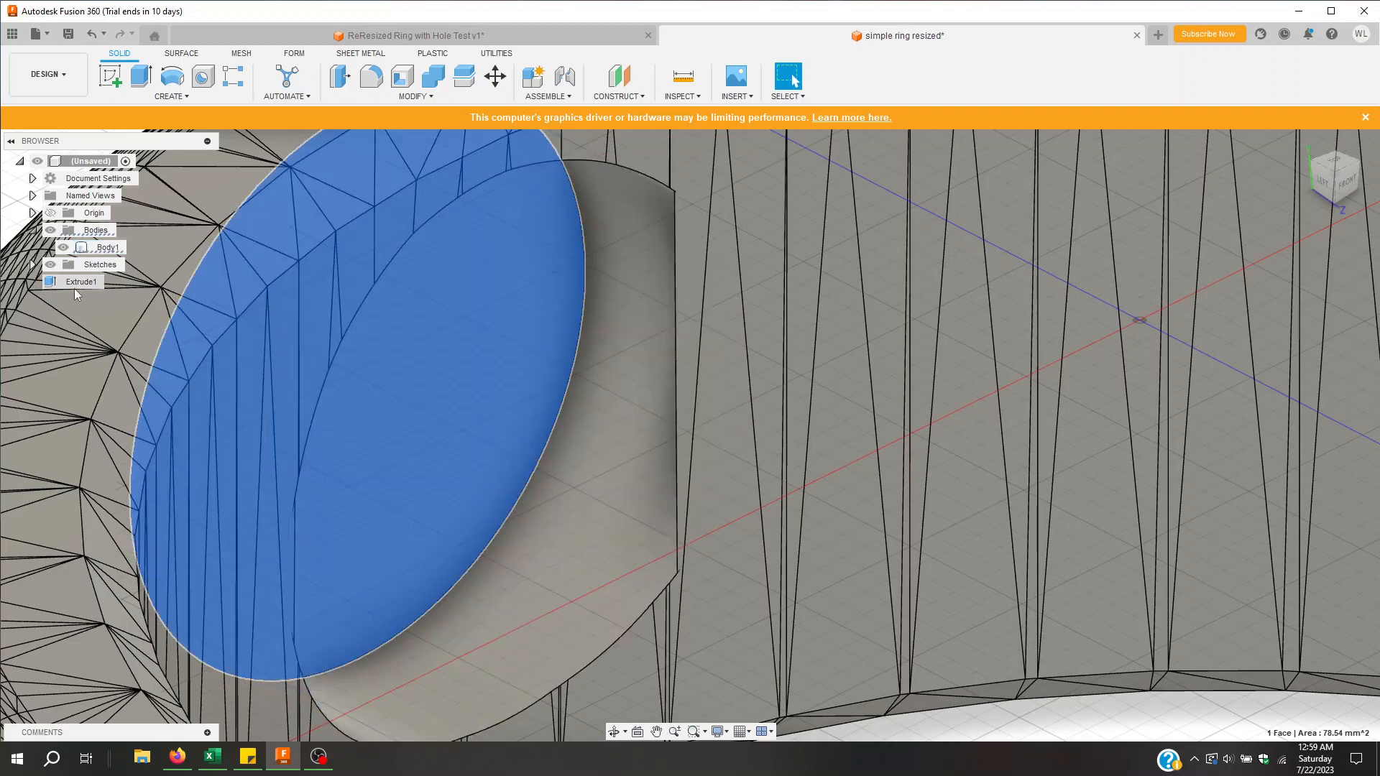
Step: Try to move the faces of Extrude1 by -0.4 mm along Z
click(79, 266)
right_click(68, 286)
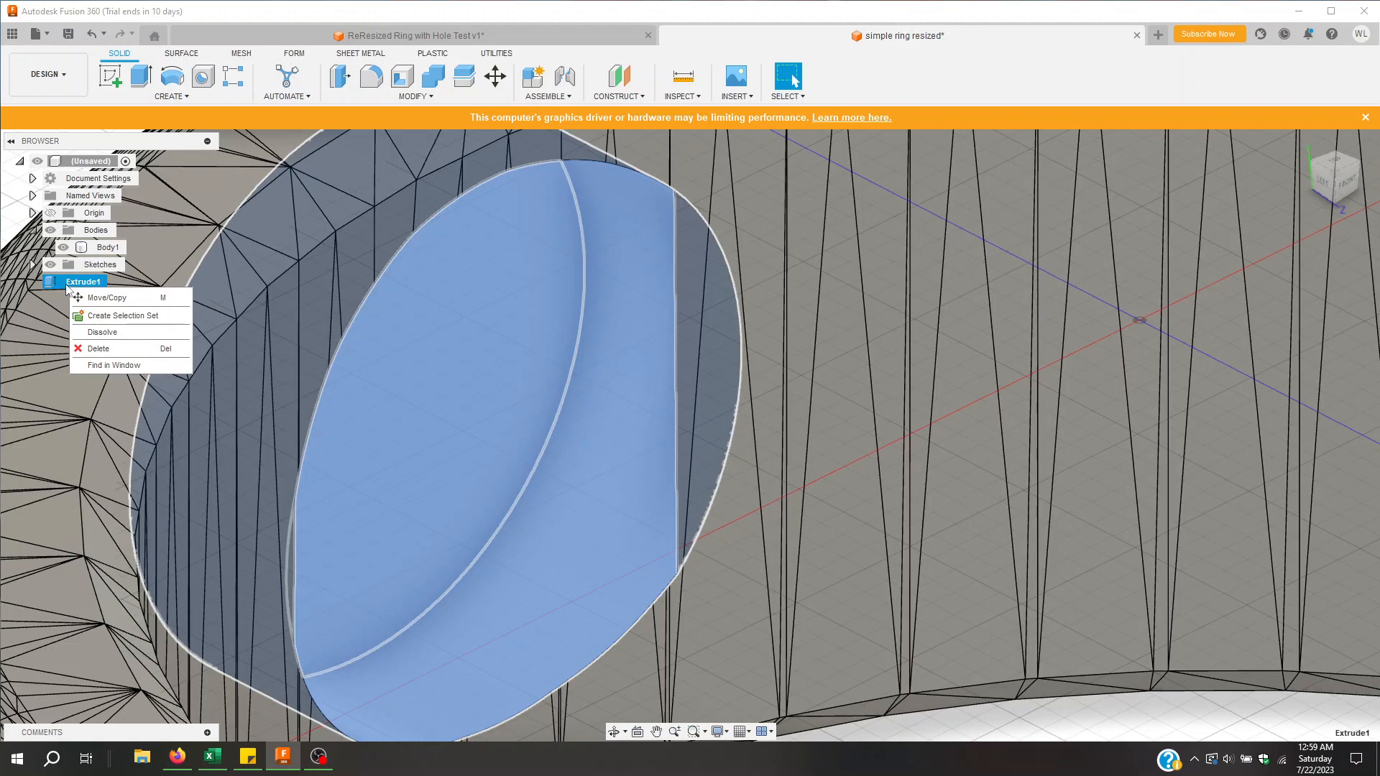
click(108, 297)
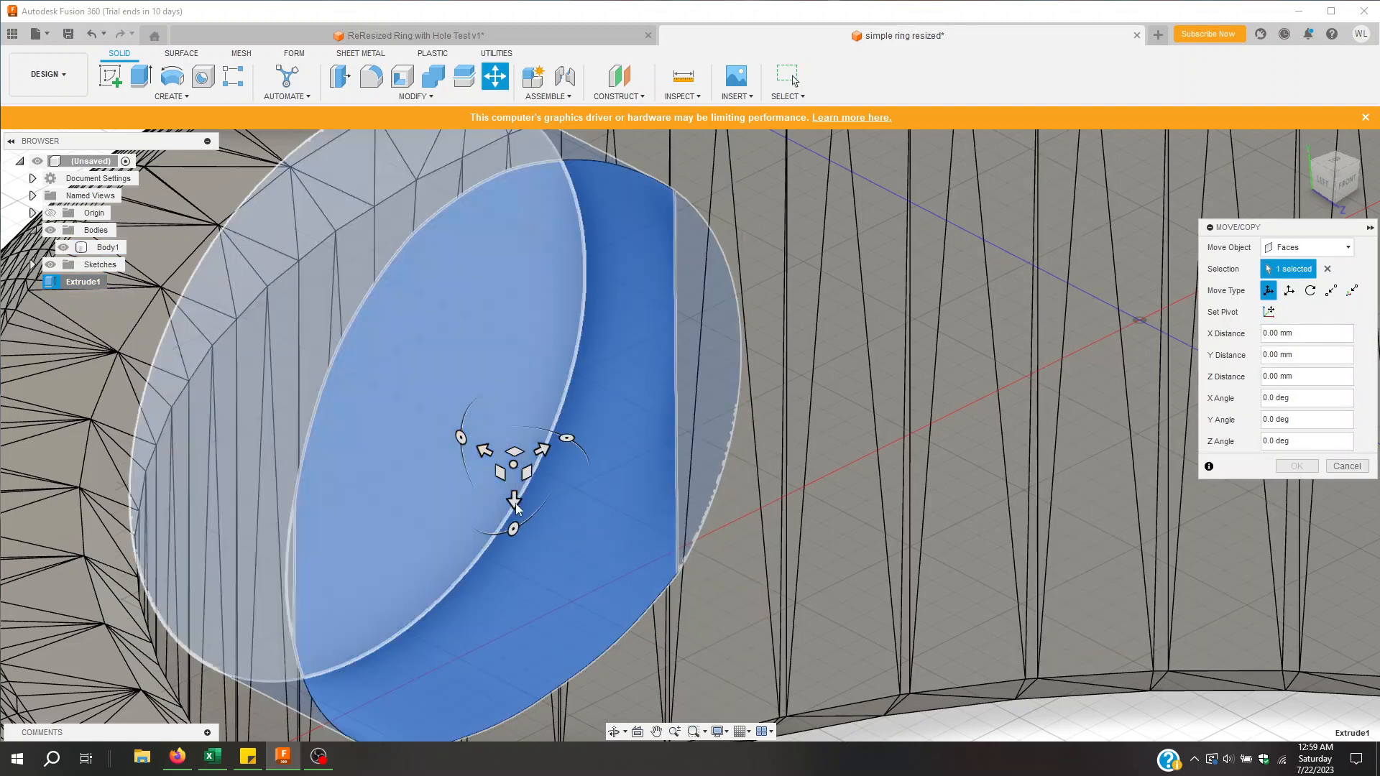
mouse_move(486, 452)
mouse_down()
mouse_move(561, 473)
mouse_move(502, 460)
mouse_up()
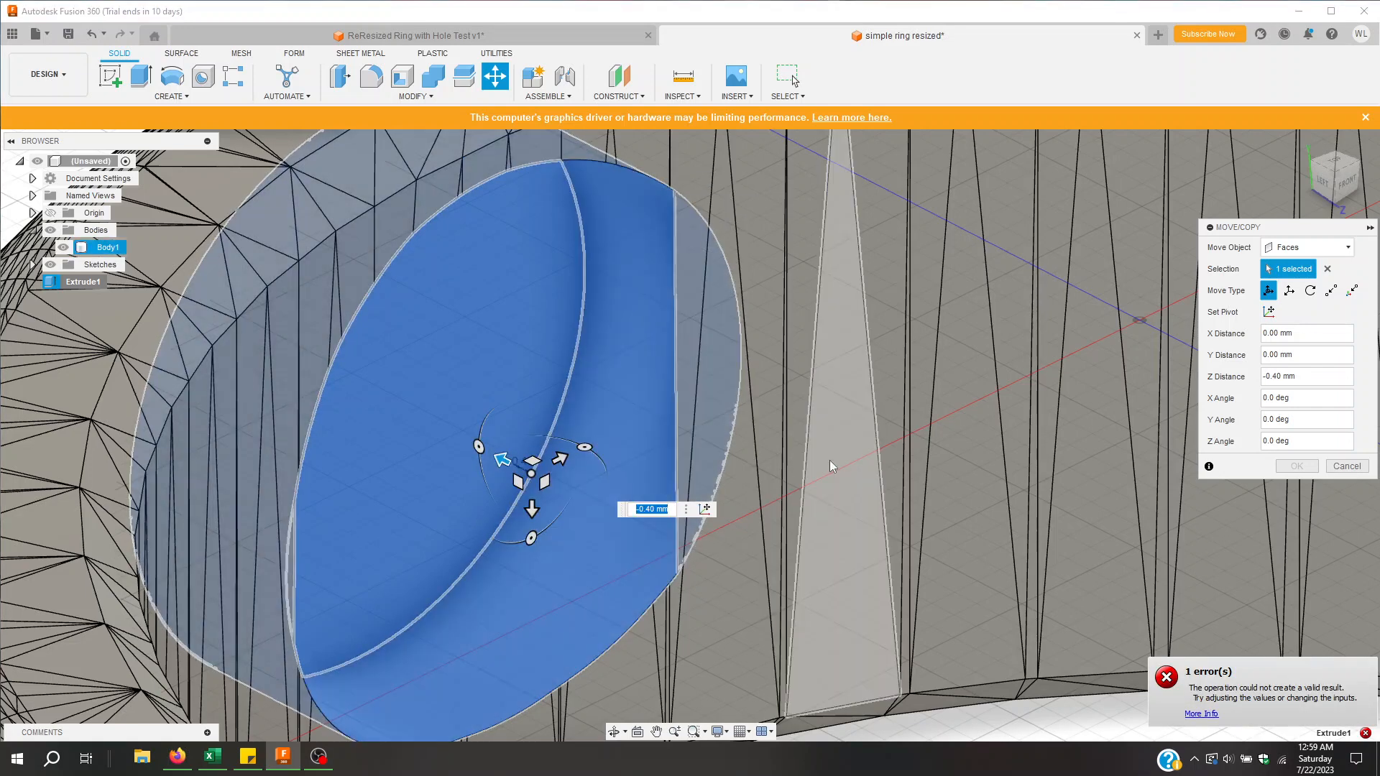
key(Escape)
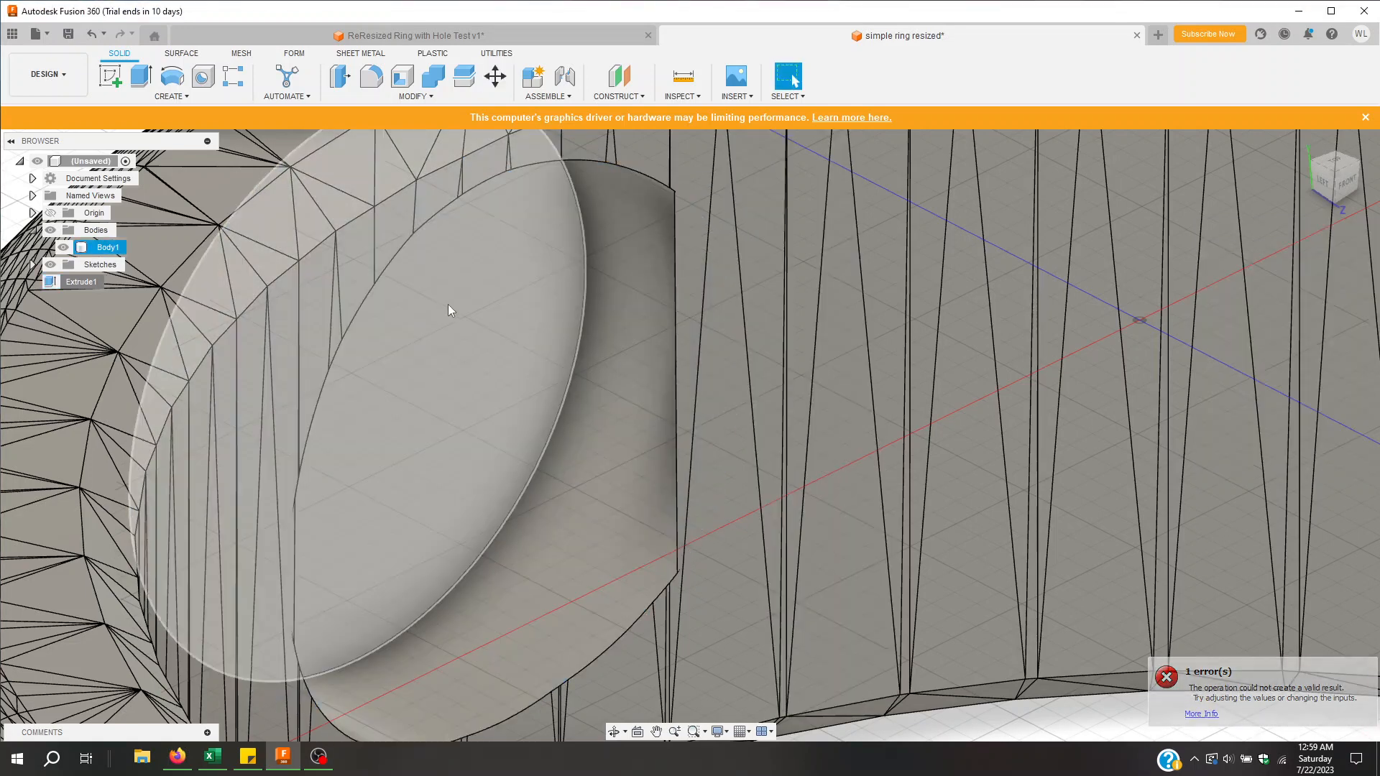
Step: Hide the Sketches folder, expand it and switch off the visibility of Sketch1
click(457, 291)
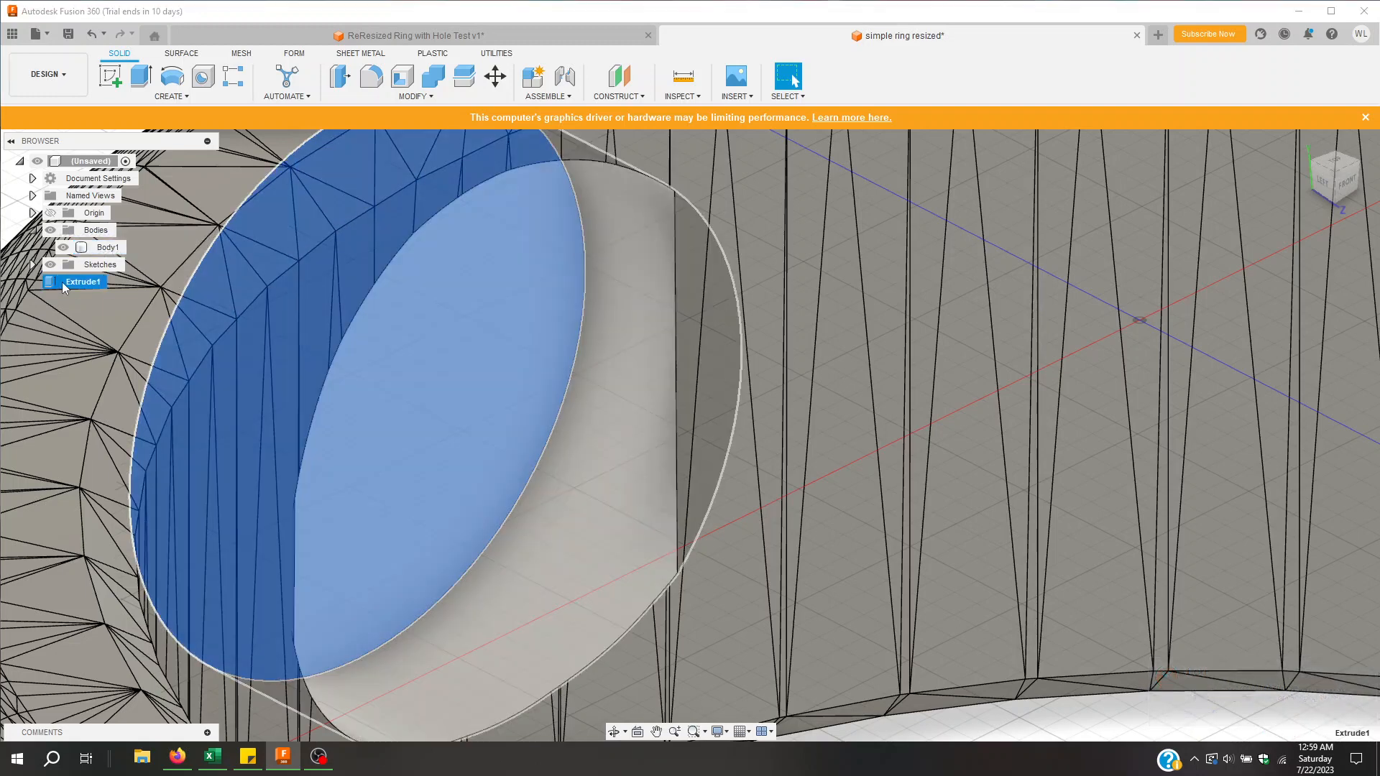
click(62, 264)
click(51, 265)
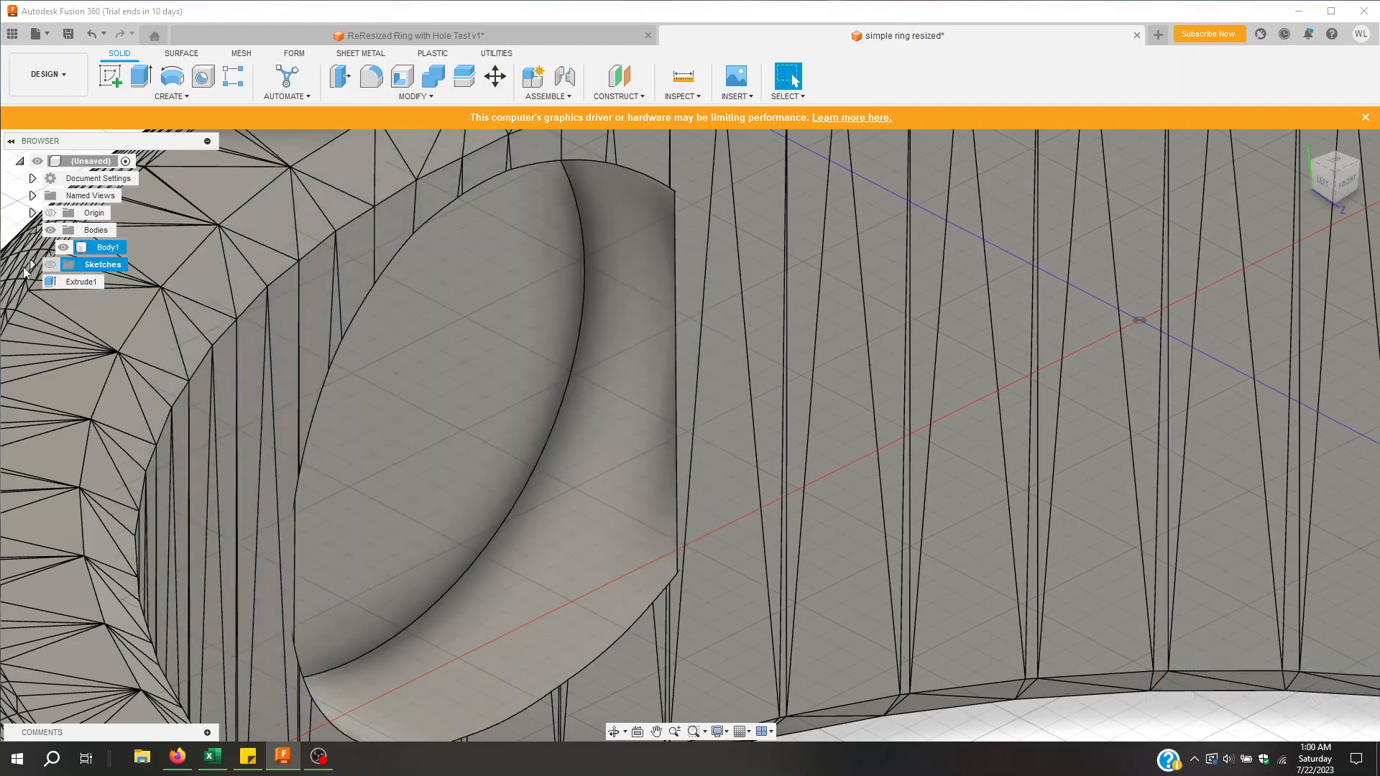
click(31, 265)
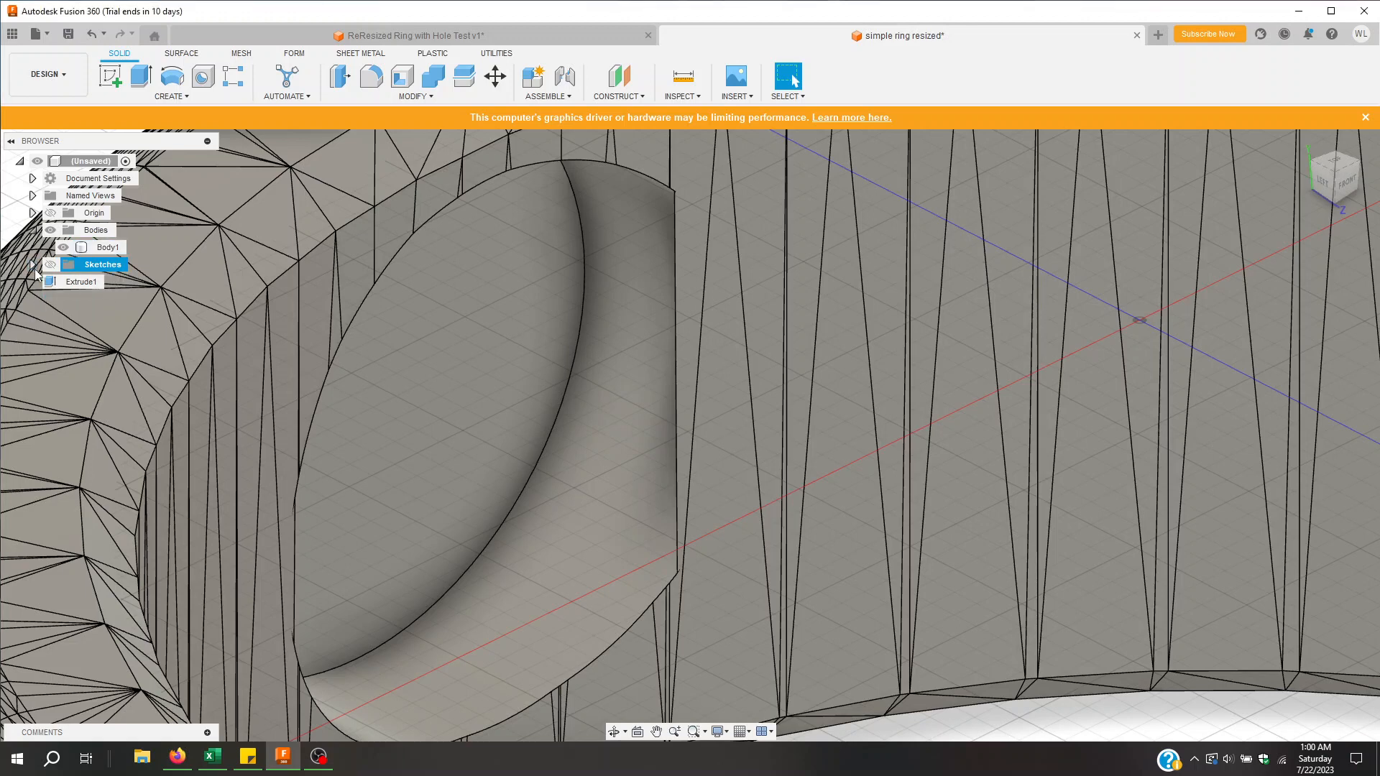
click(31, 265)
click(31, 266)
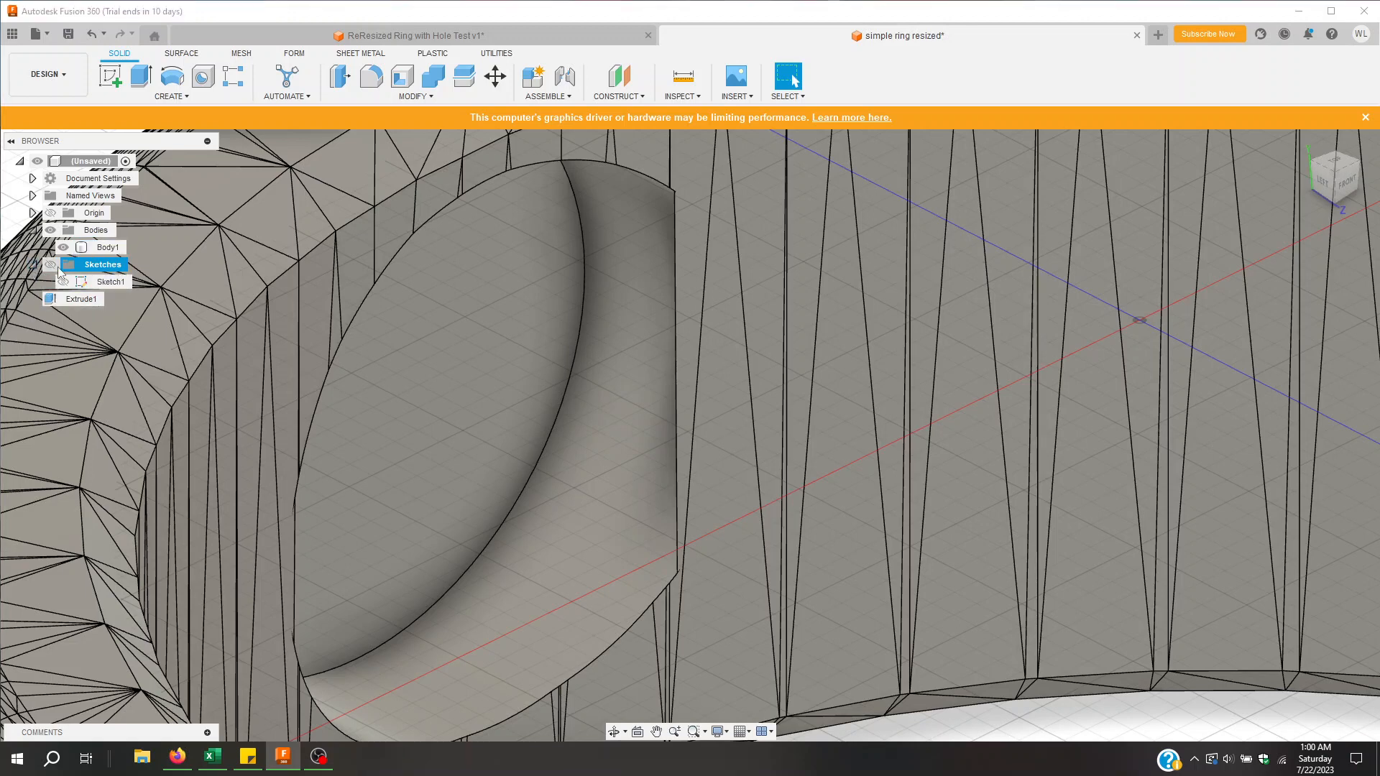
click(98, 283)
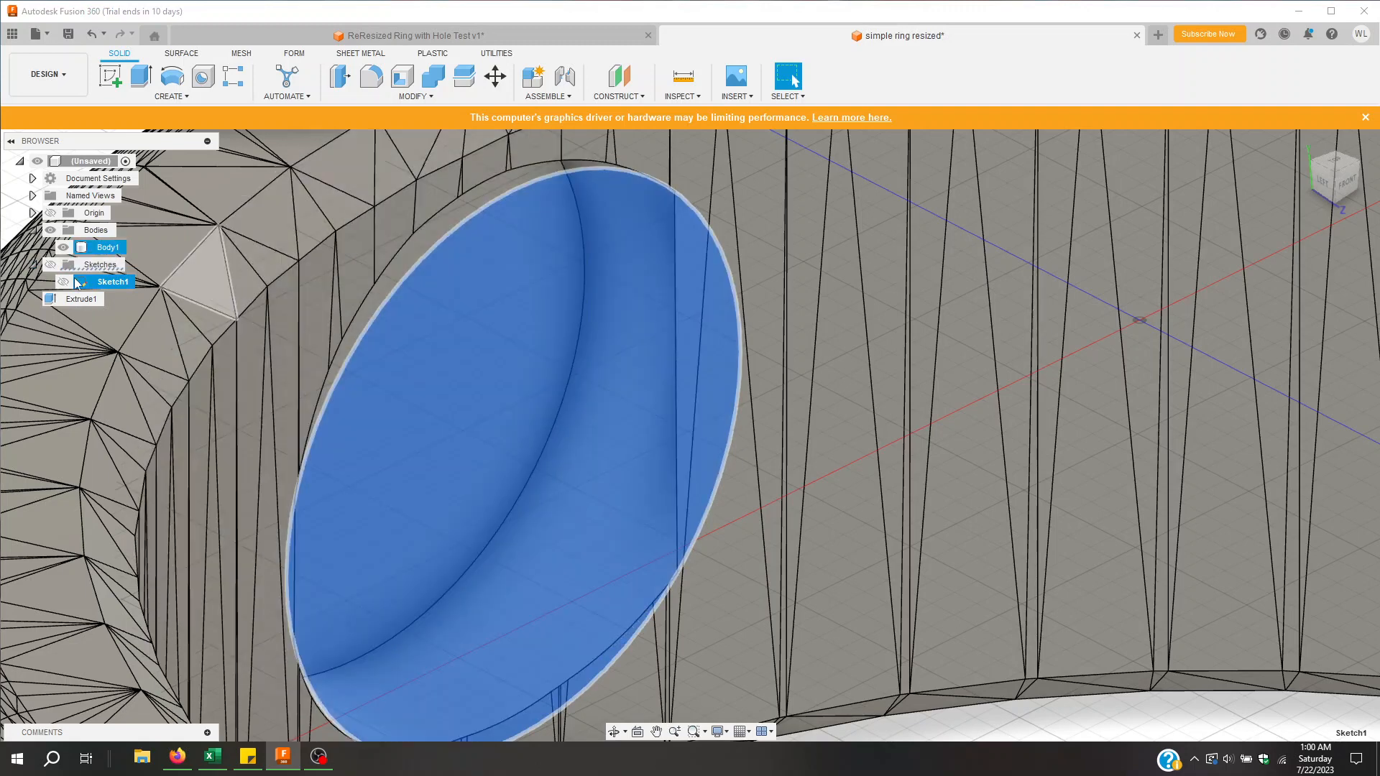
click(64, 284)
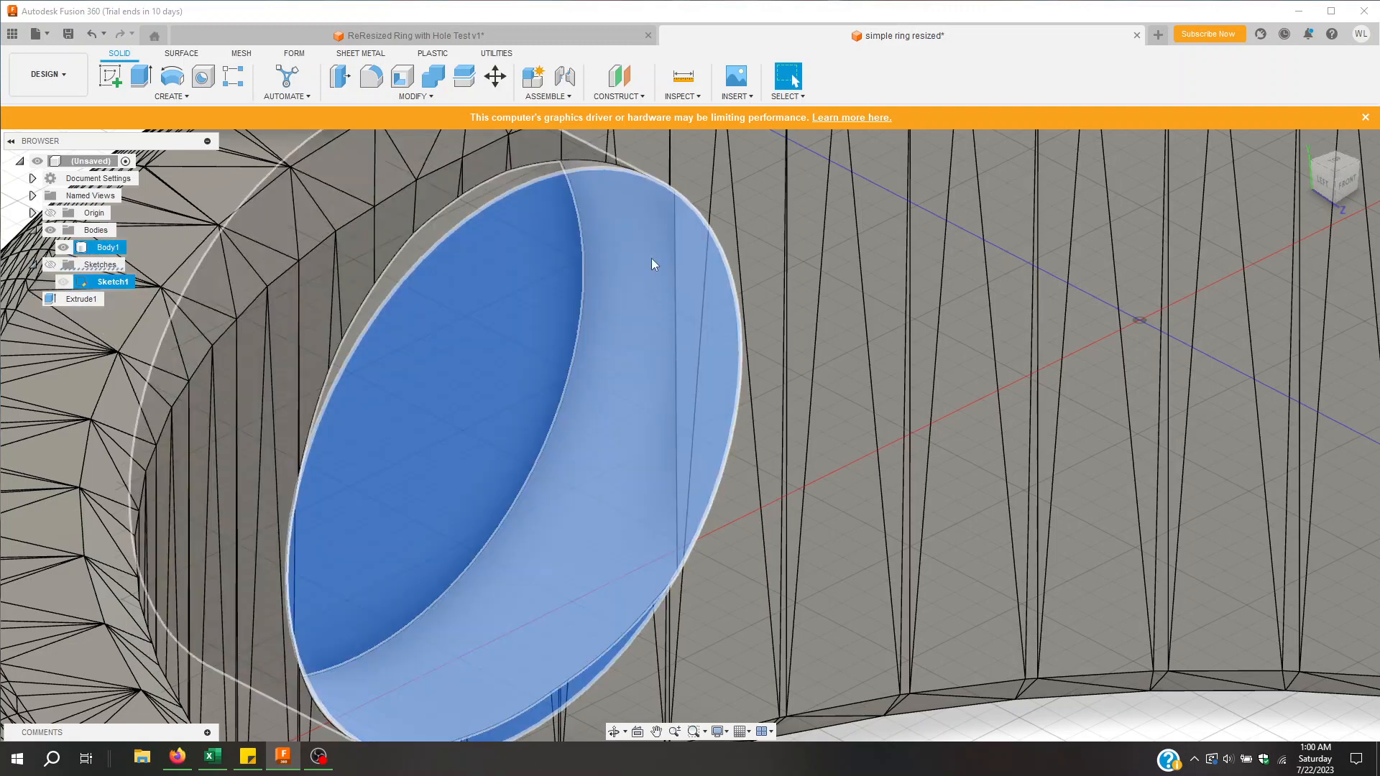
Step: Examine the Sketch1 circle's position relative to the cut and look through the sketch's available commands
click(501, 286)
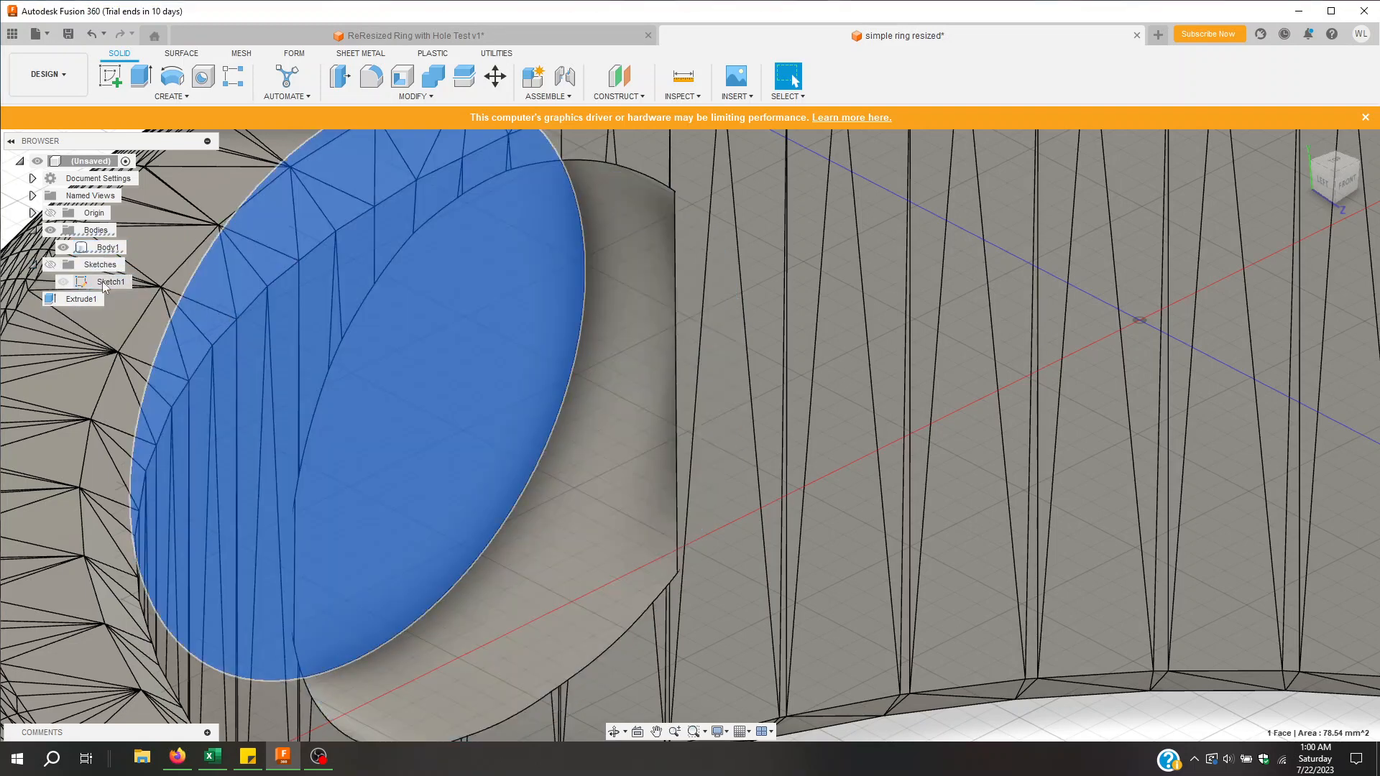
click(103, 283)
right_click(516, 374)
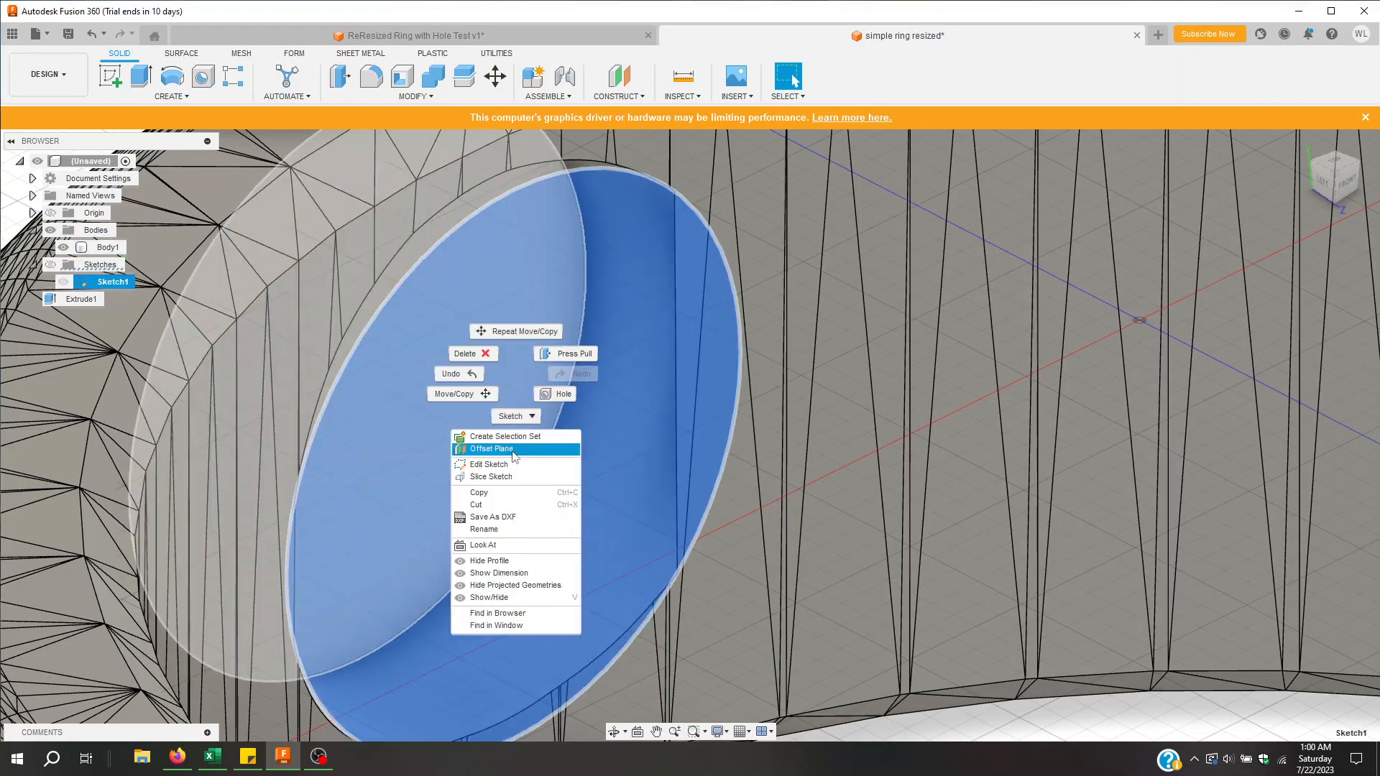
click(649, 379)
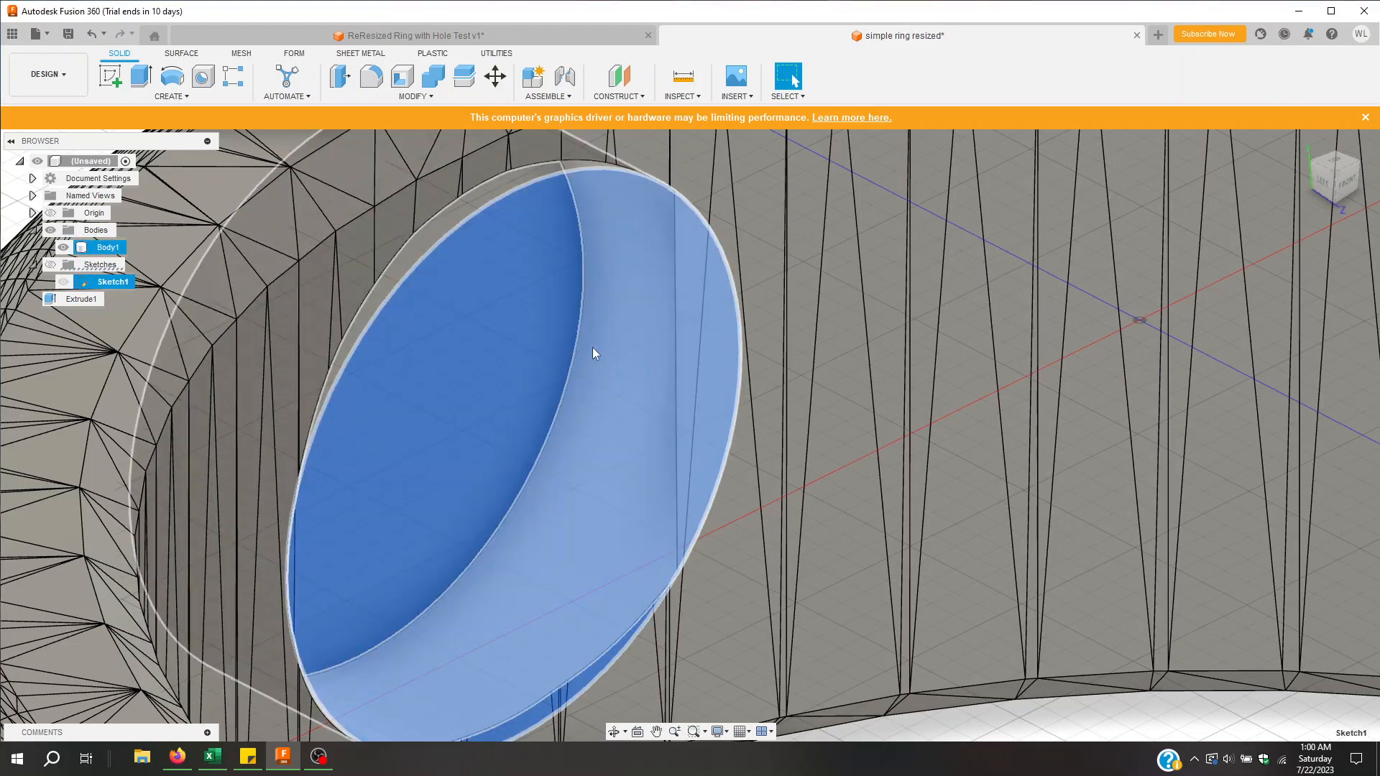
shift+middle_drag(592, 347, 550, 323)
scroll(550, 323, up, 3)
scroll(549, 313, down, 5)
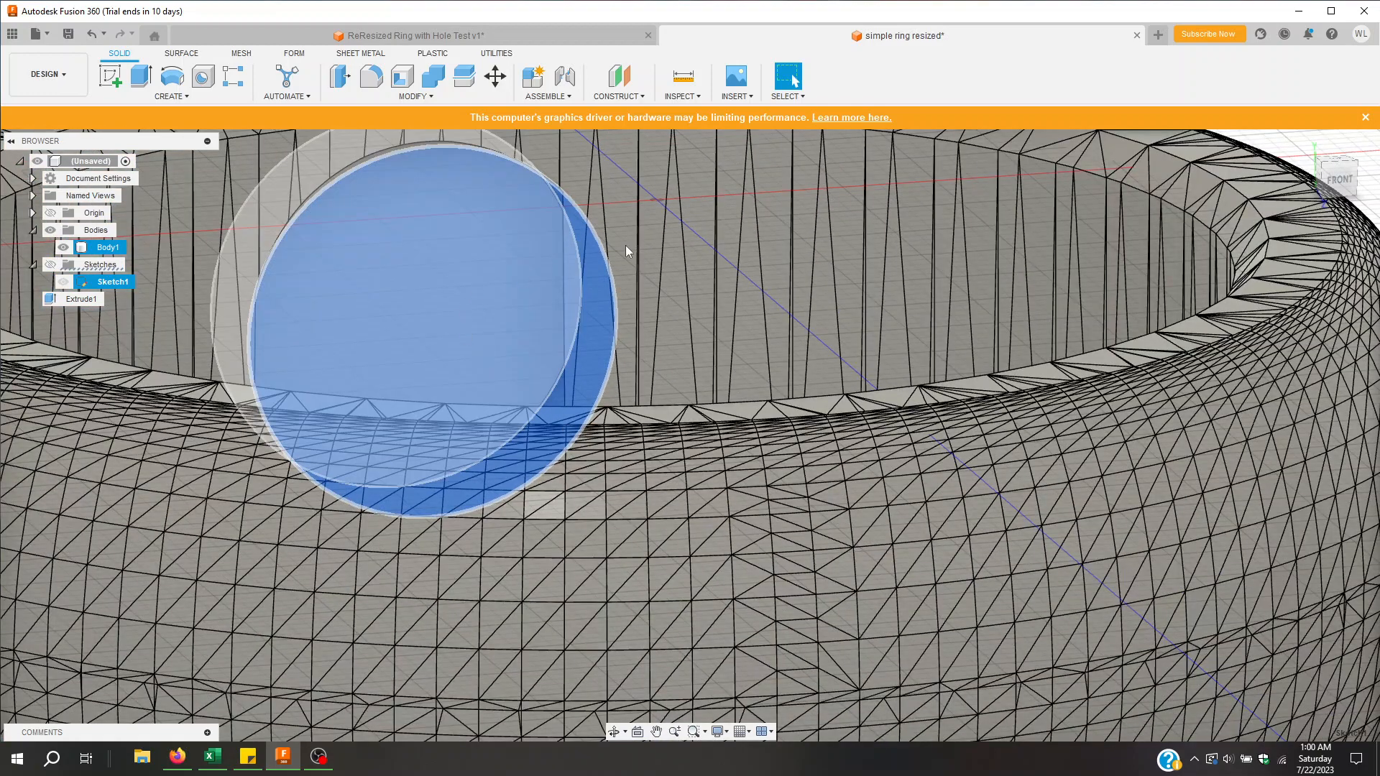
middle_drag(1169, 170, 1238, 252)
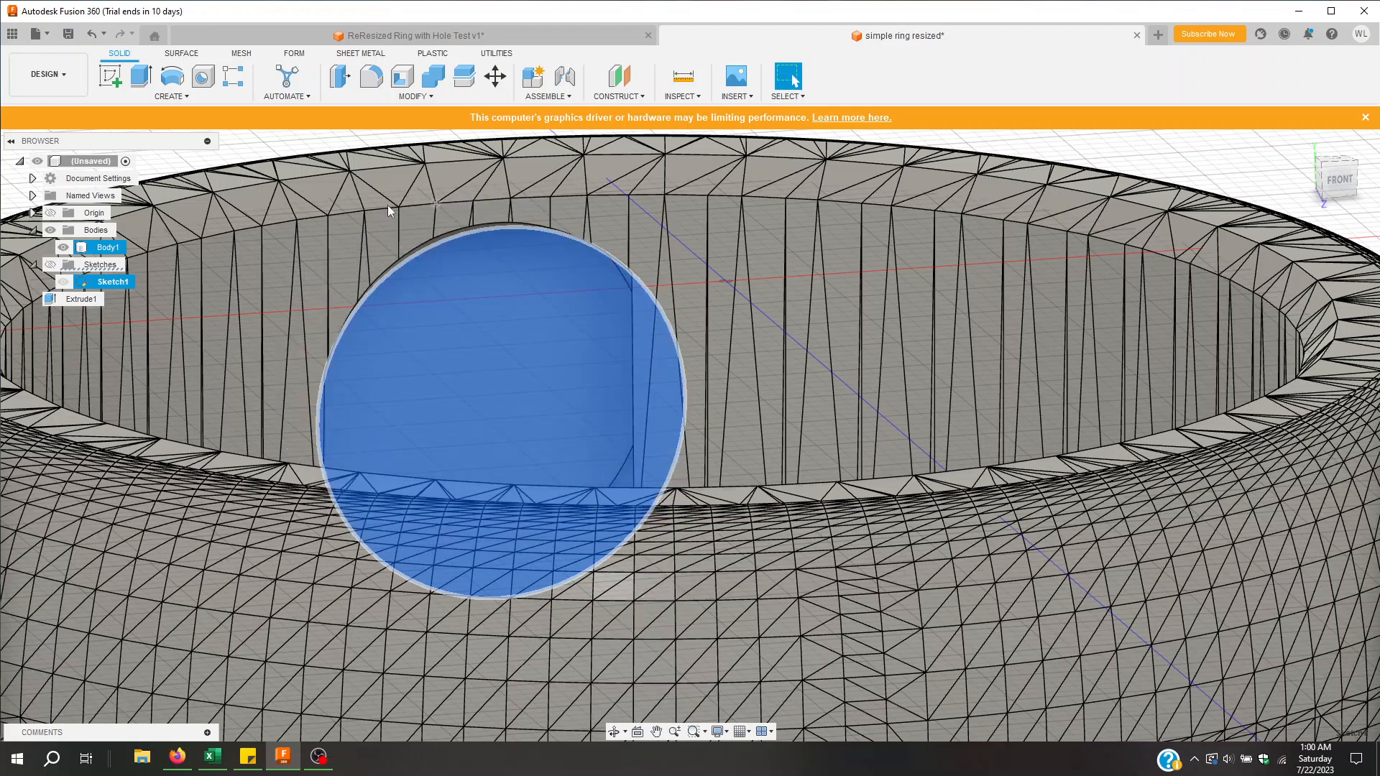
double_click(107, 281)
right_click(92, 287)
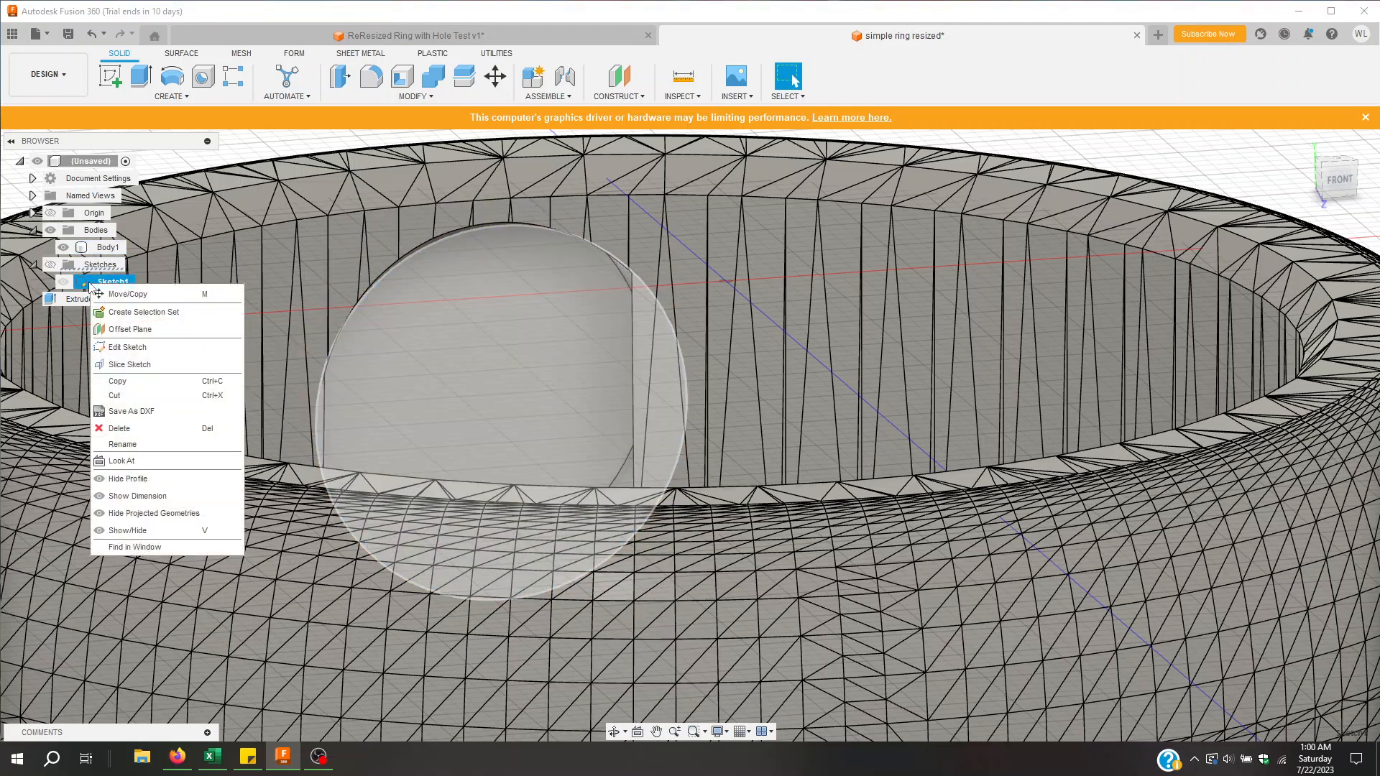
click(89, 283)
click(92, 284)
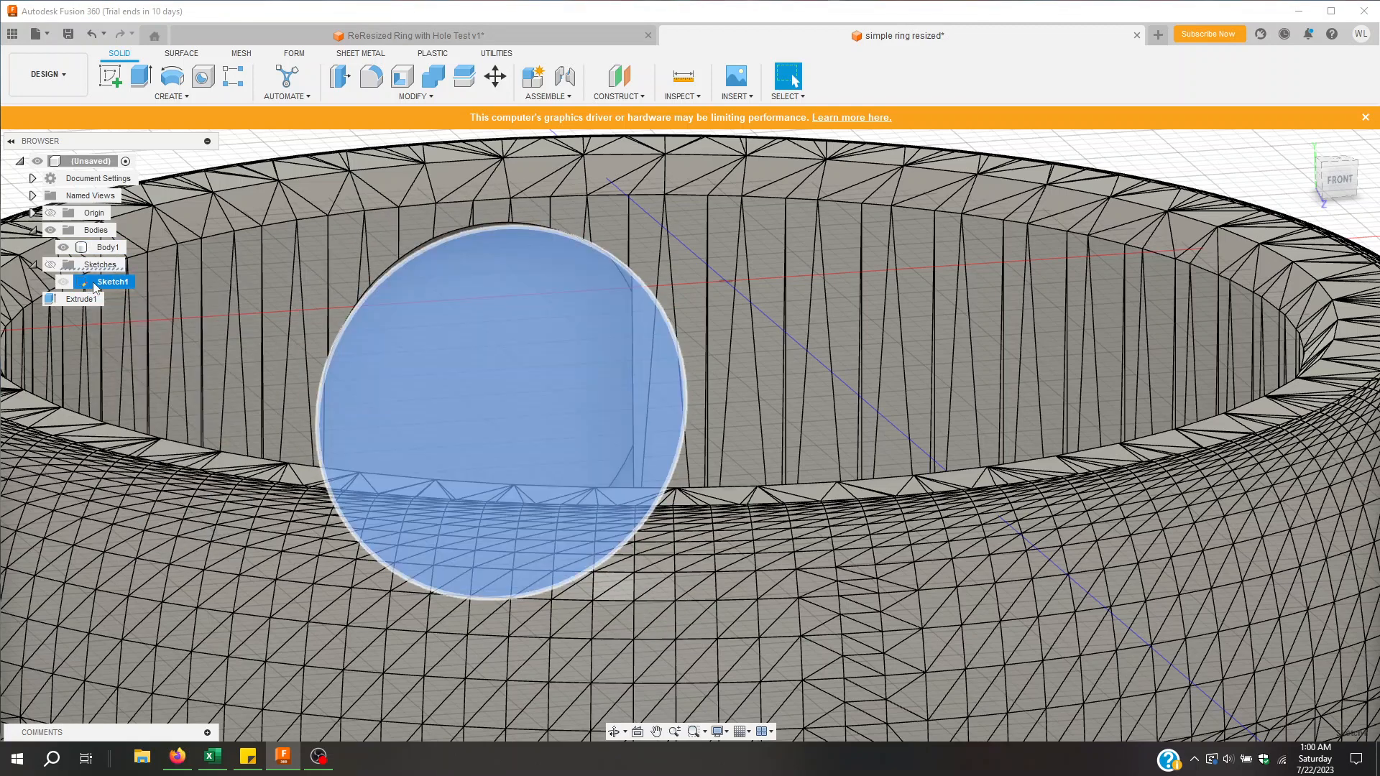
right_click(94, 283)
click(94, 283)
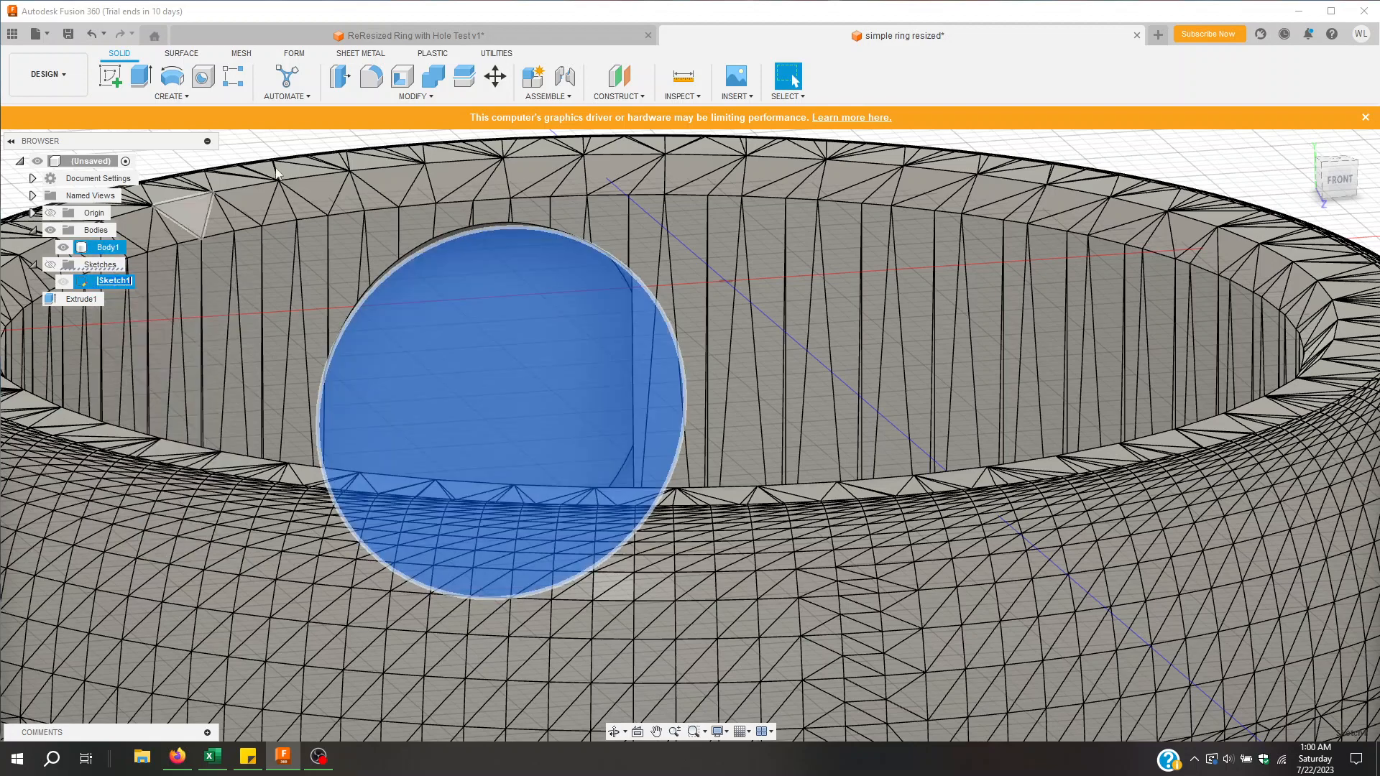
click(429, 97)
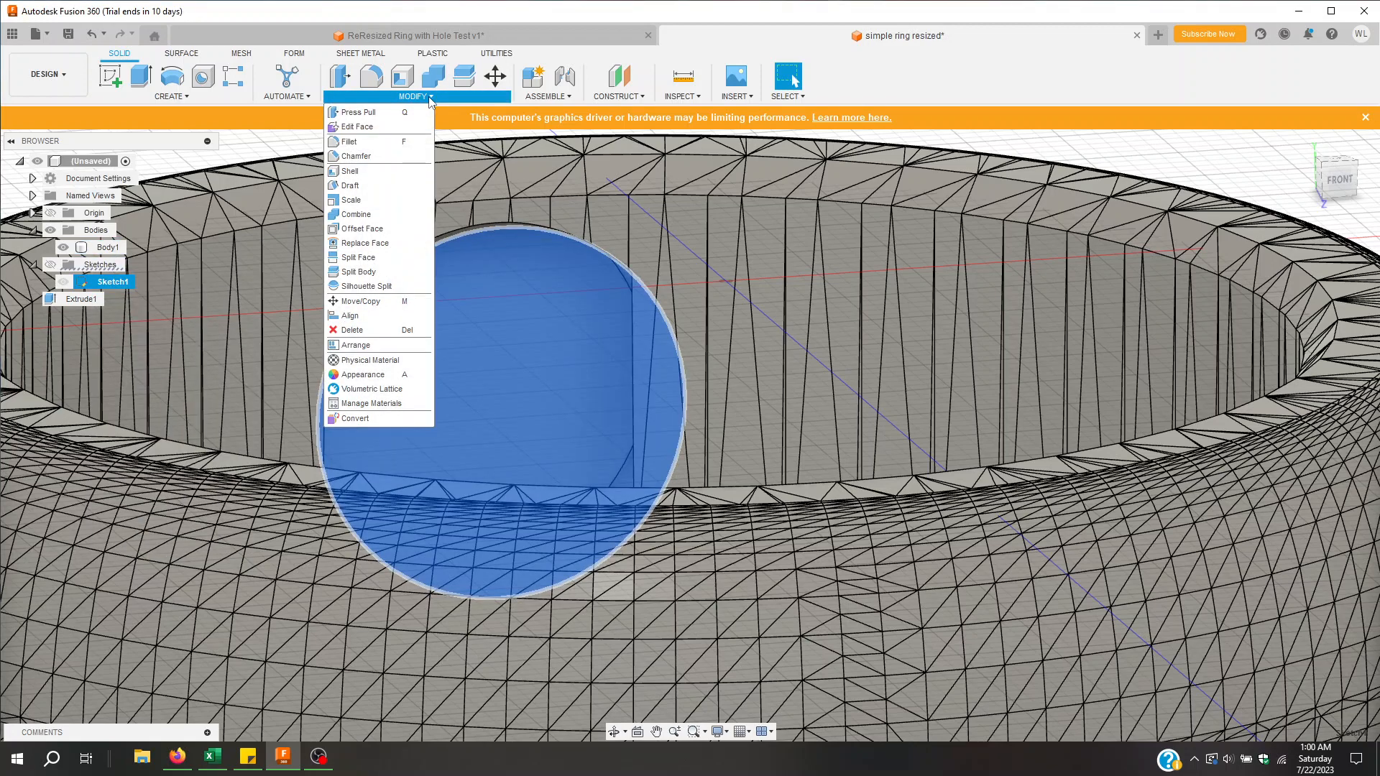
click(616, 96)
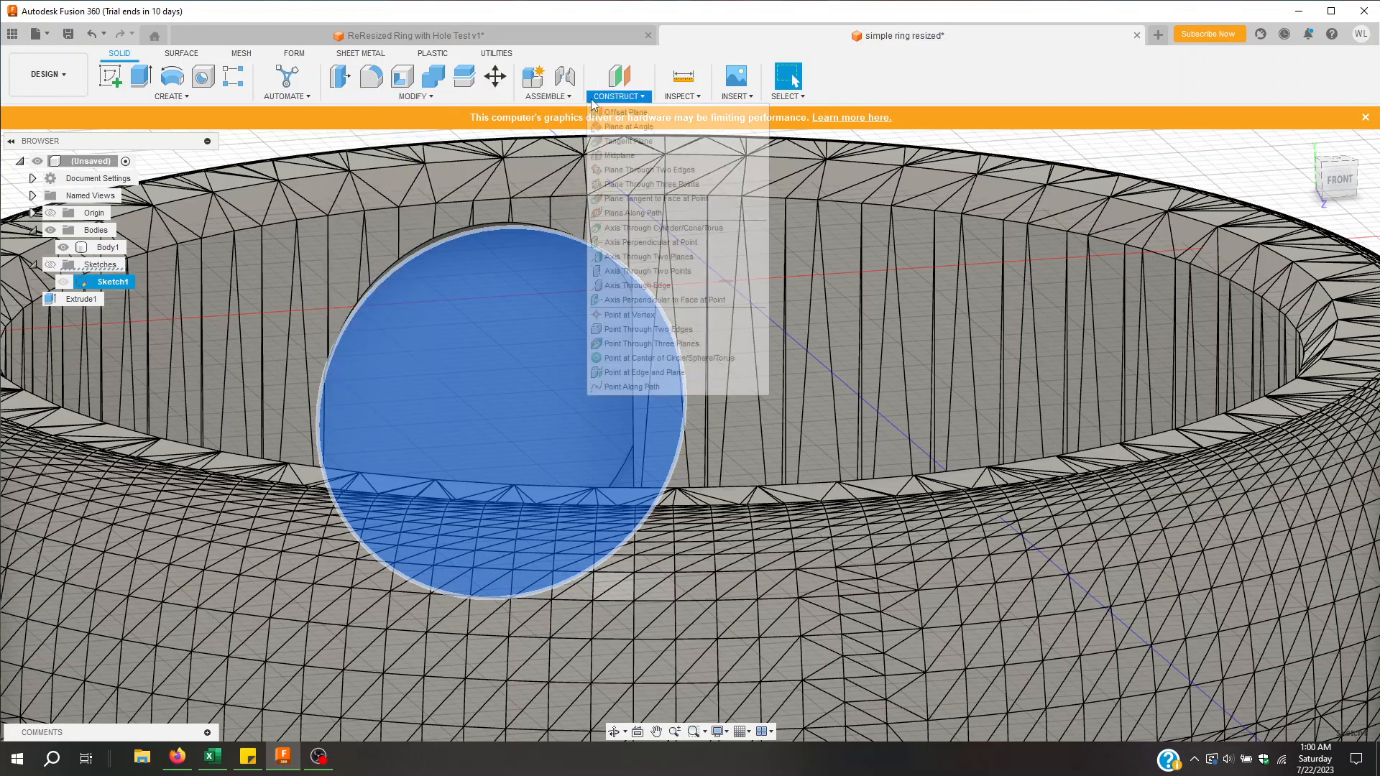
click(546, 96)
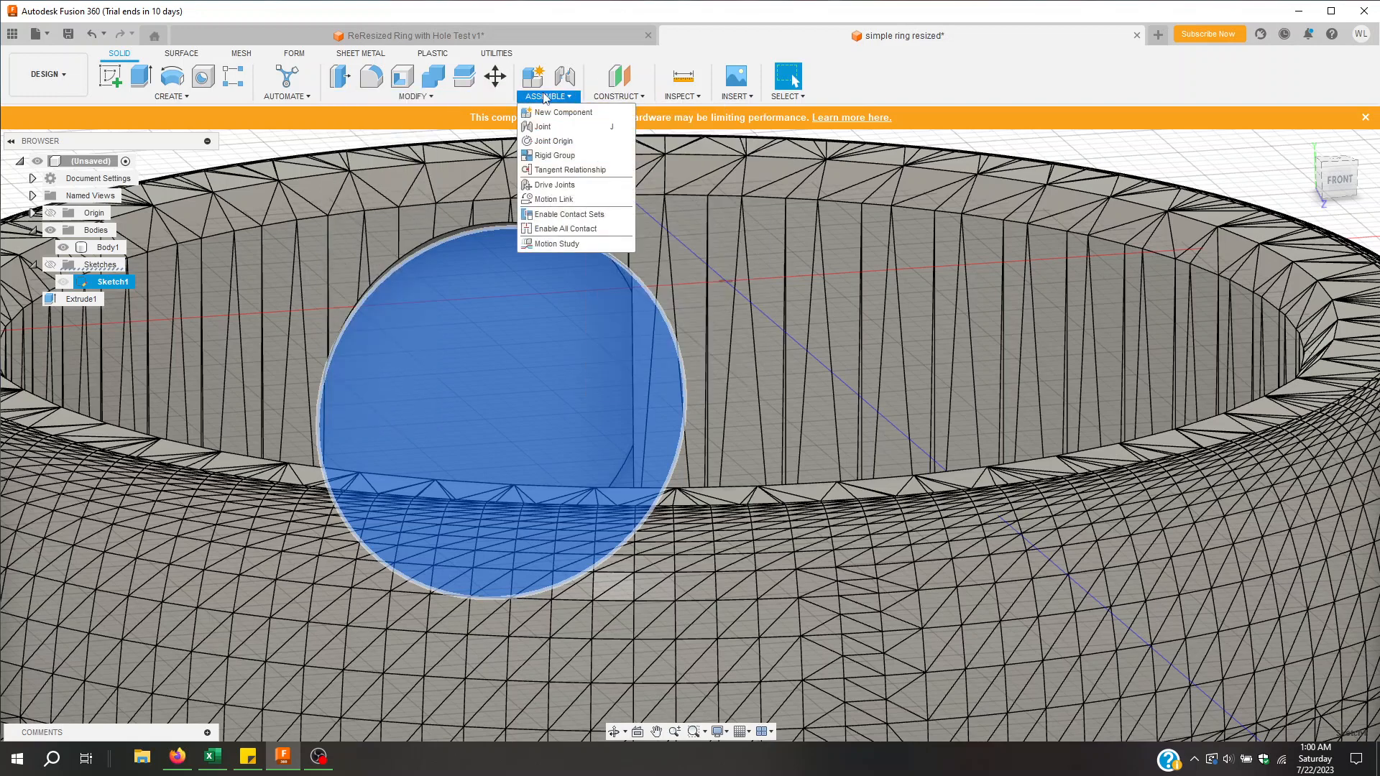
click(429, 97)
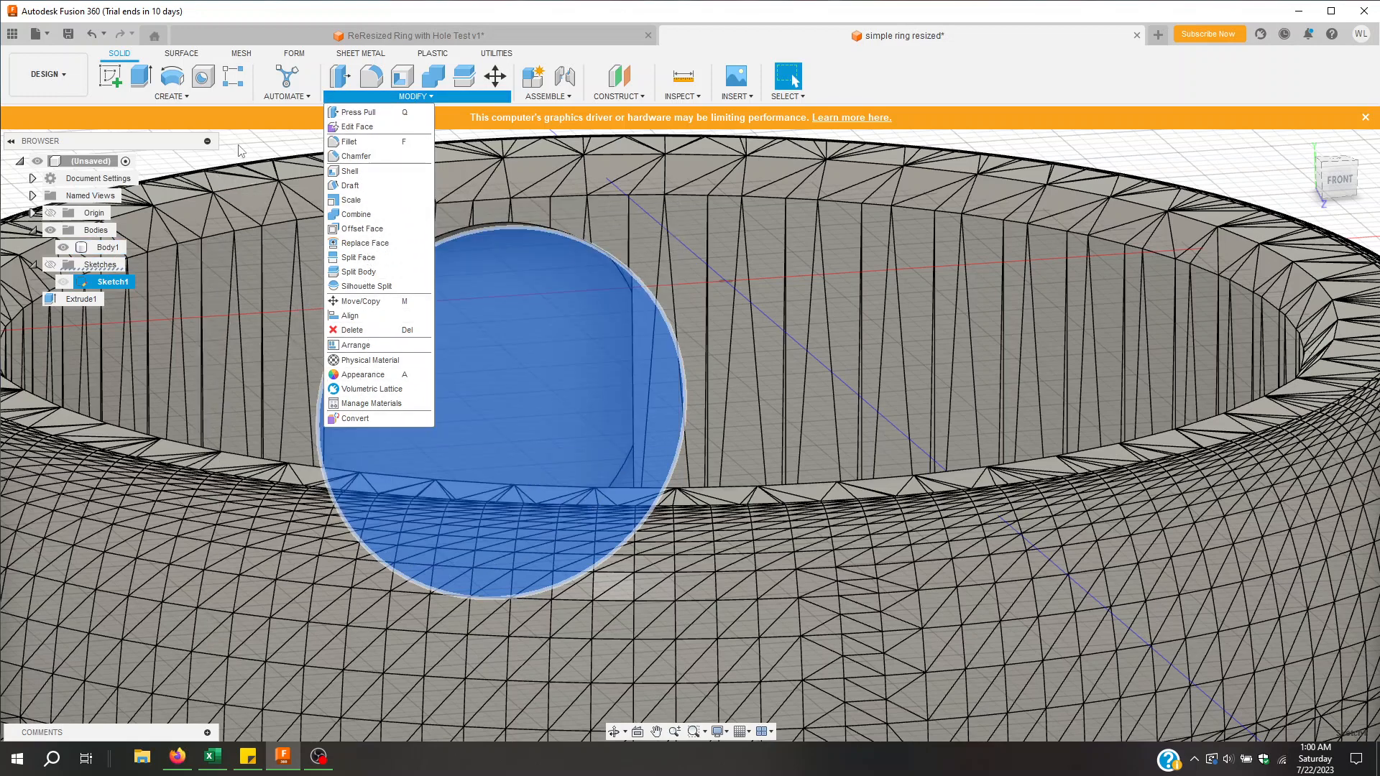
Step: Try to move the Sketch1 circle by about -1.4 mm along Z with Move/Copy
click(107, 247)
key(m)
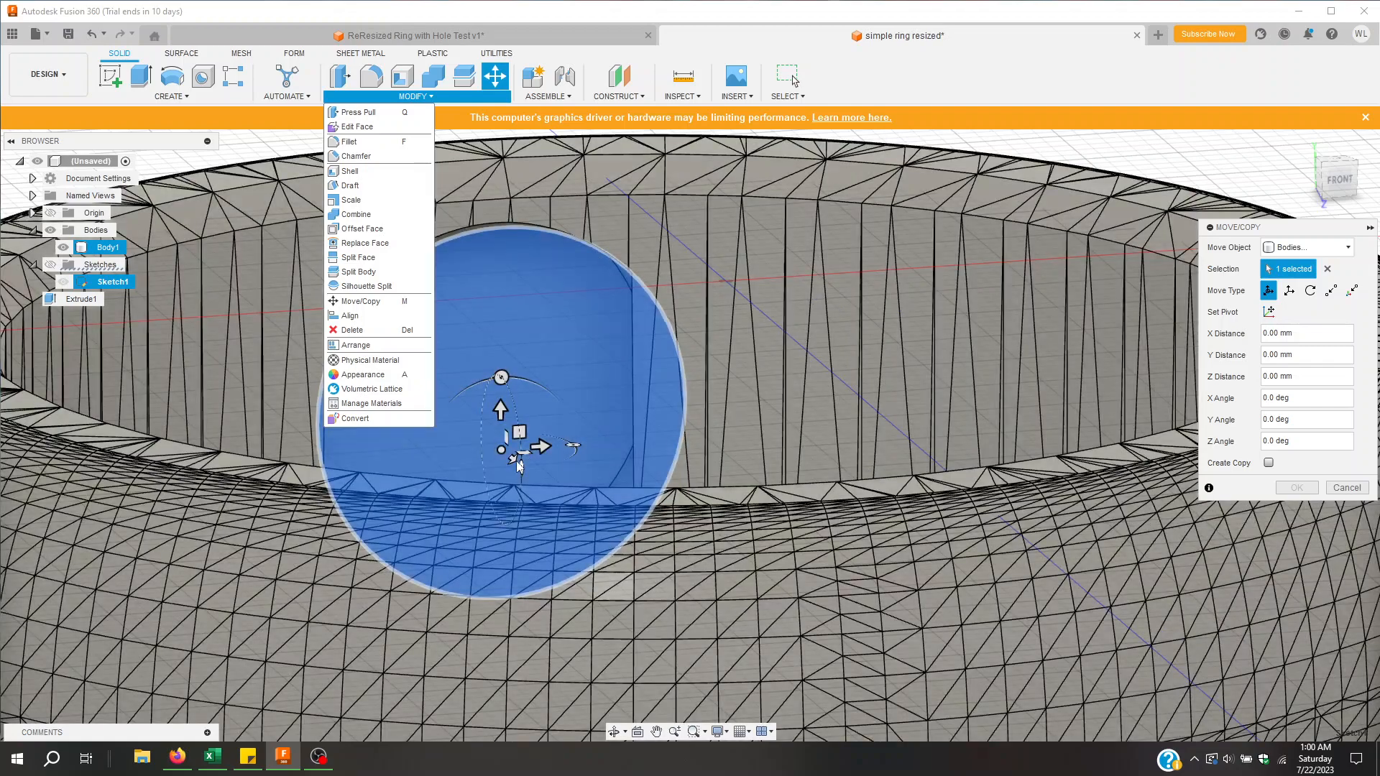
drag(516, 460, 515, 428)
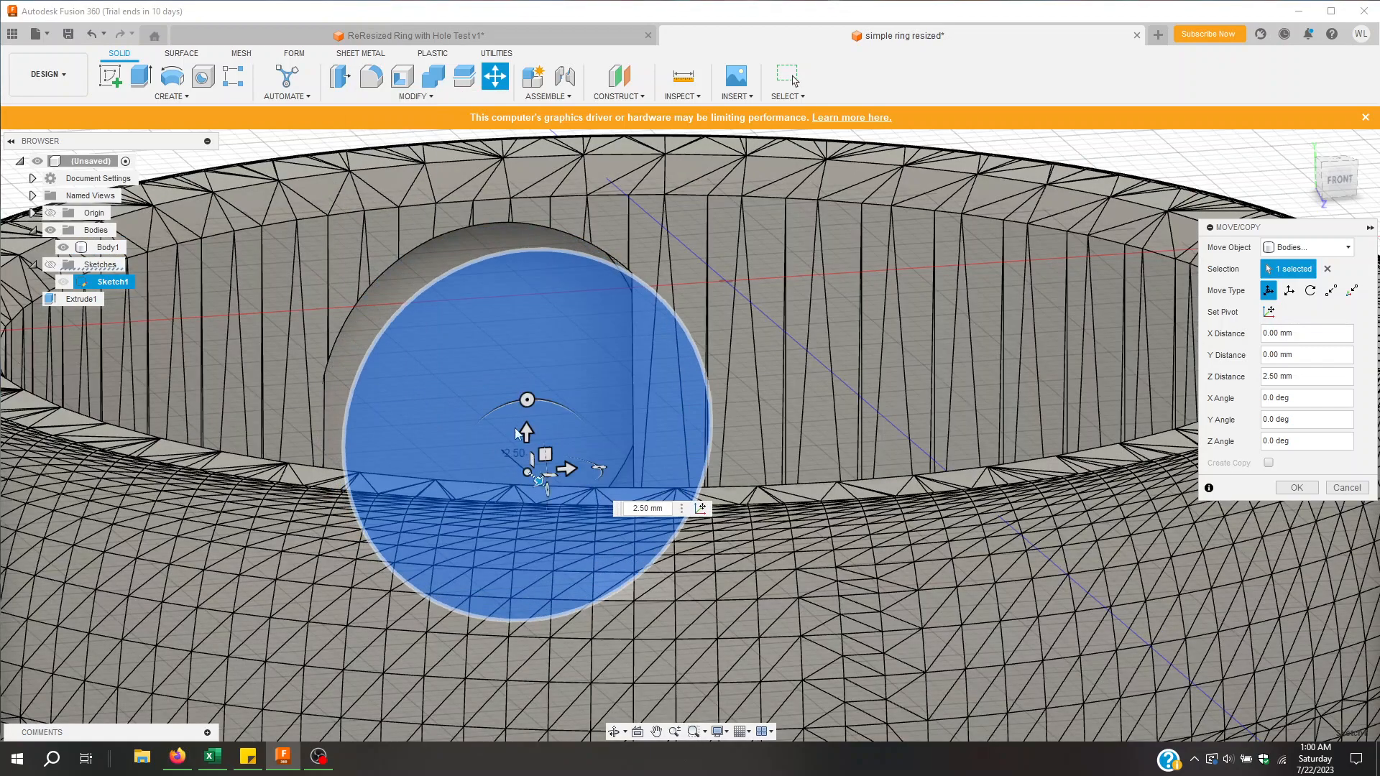
shift+middle_drag(270, 147, 457, 243)
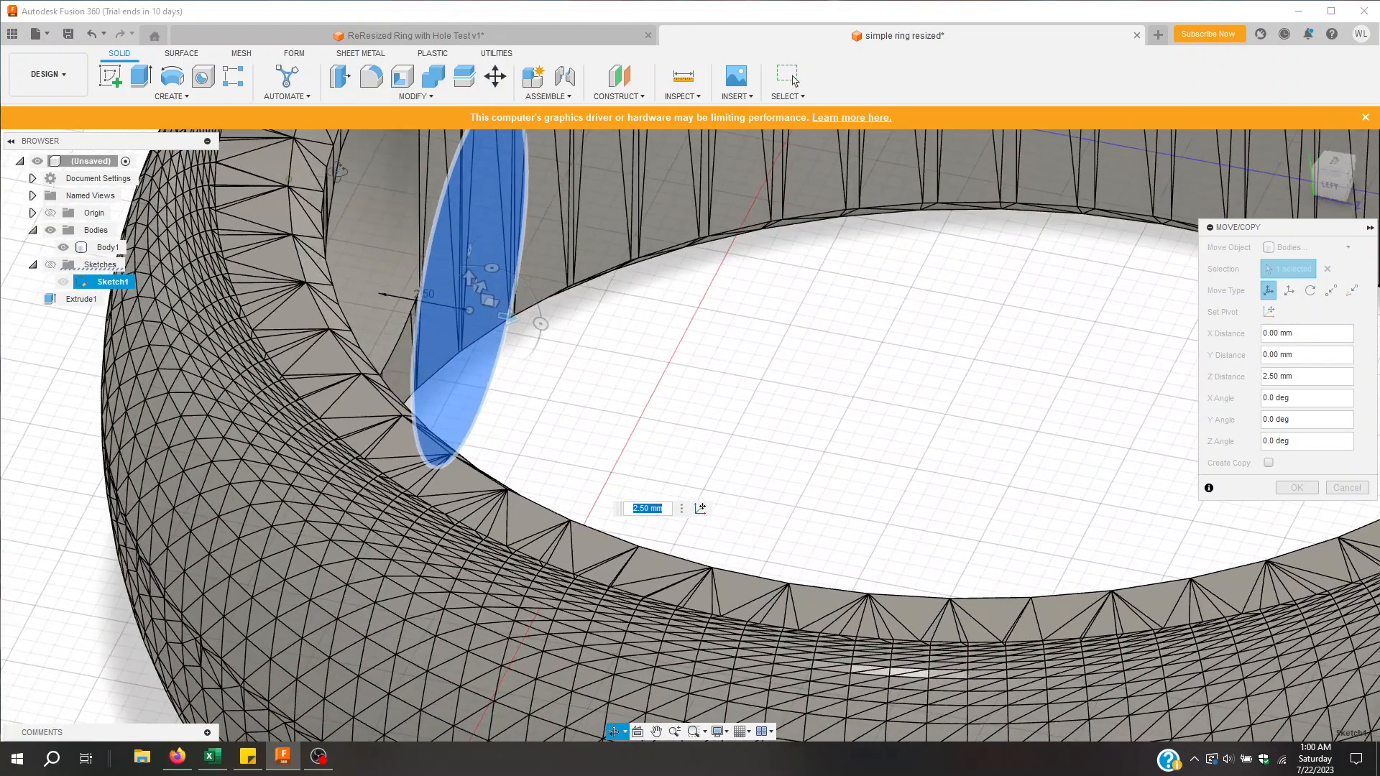
drag(457, 243, 459, 256)
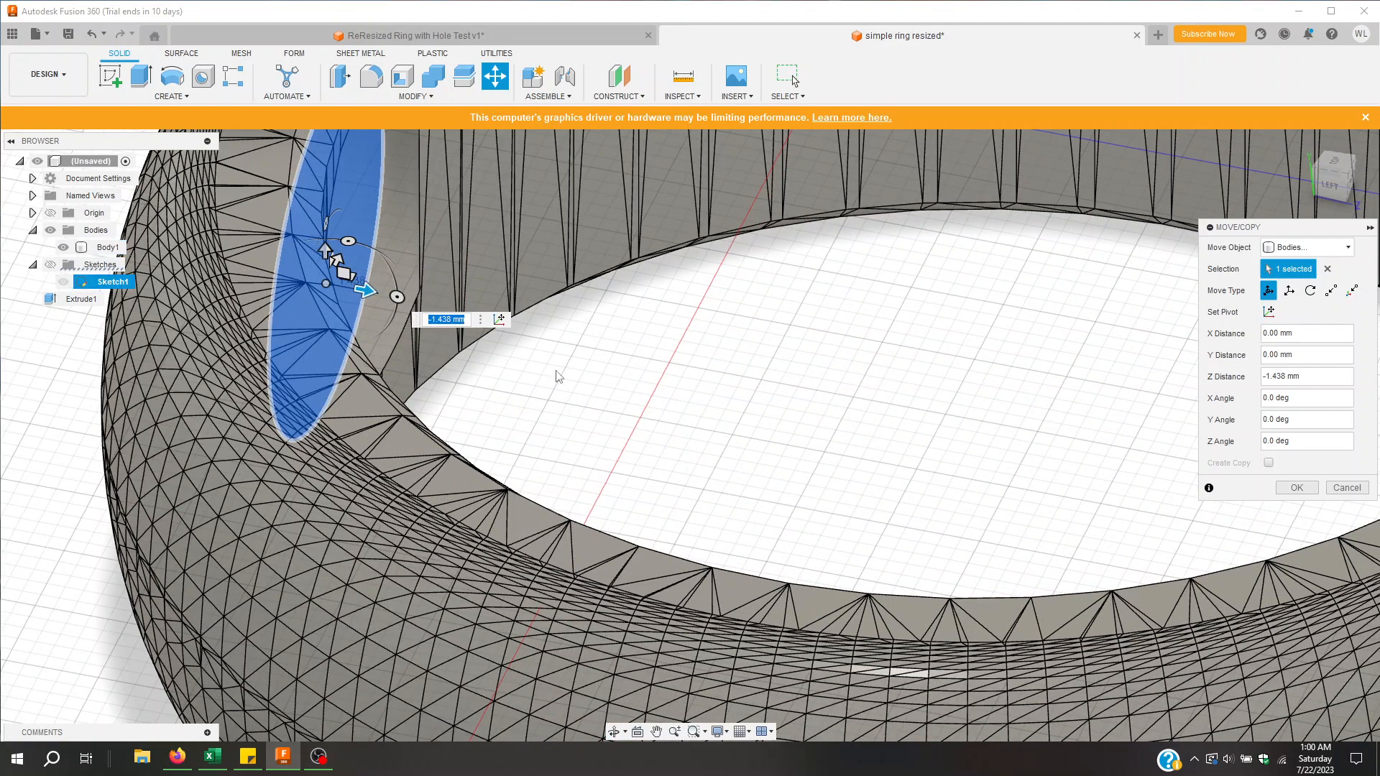
key(Return)
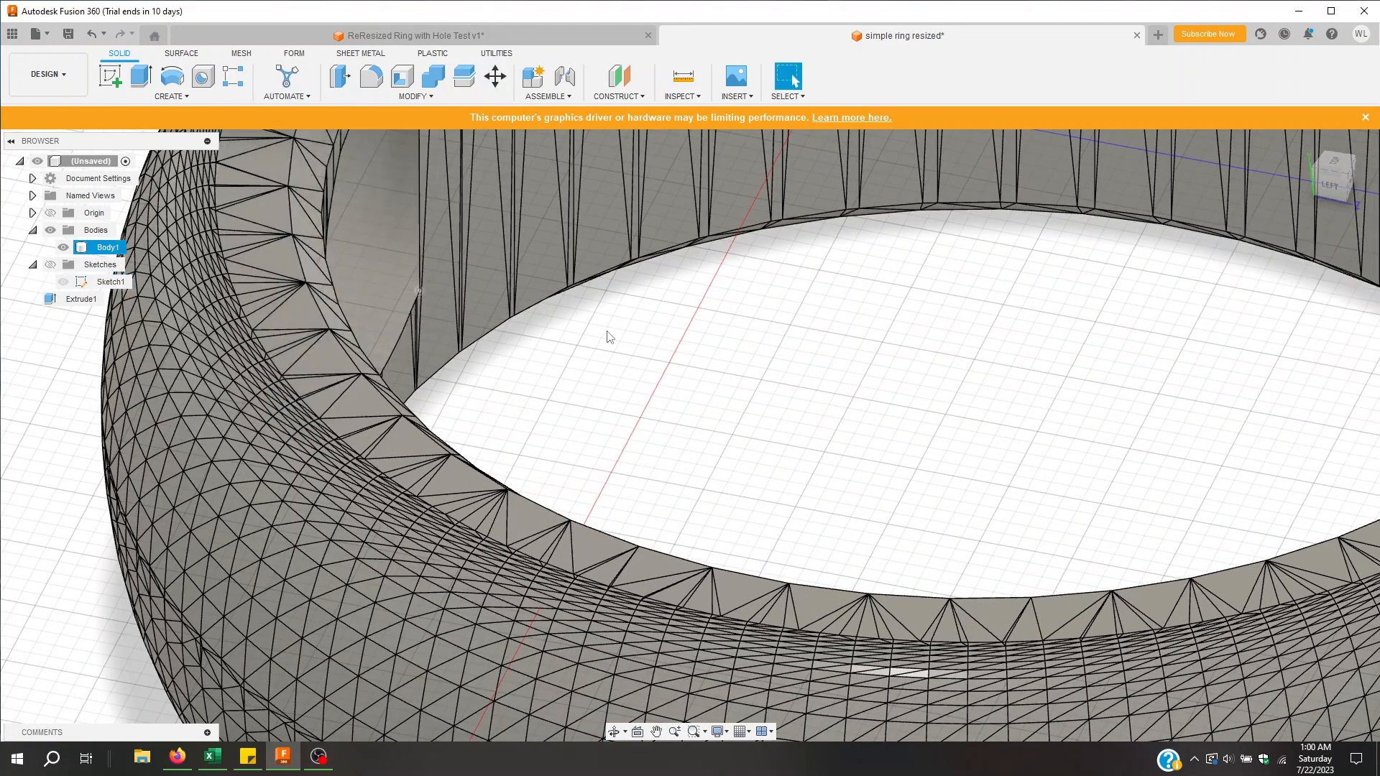
Step: Move the Sketch1 circle 2 mm along Z toward the inside of the ring with Move/Copy
click(339, 261)
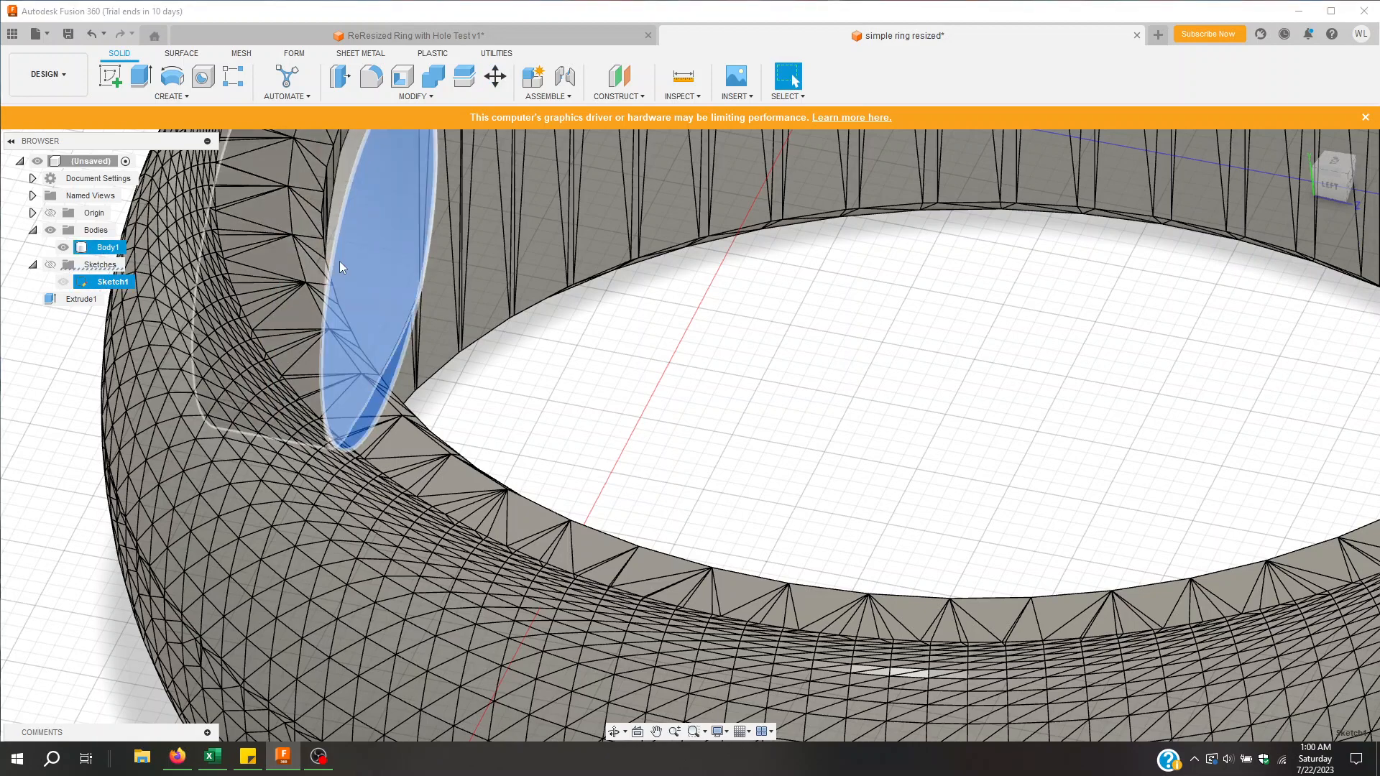
click(108, 282)
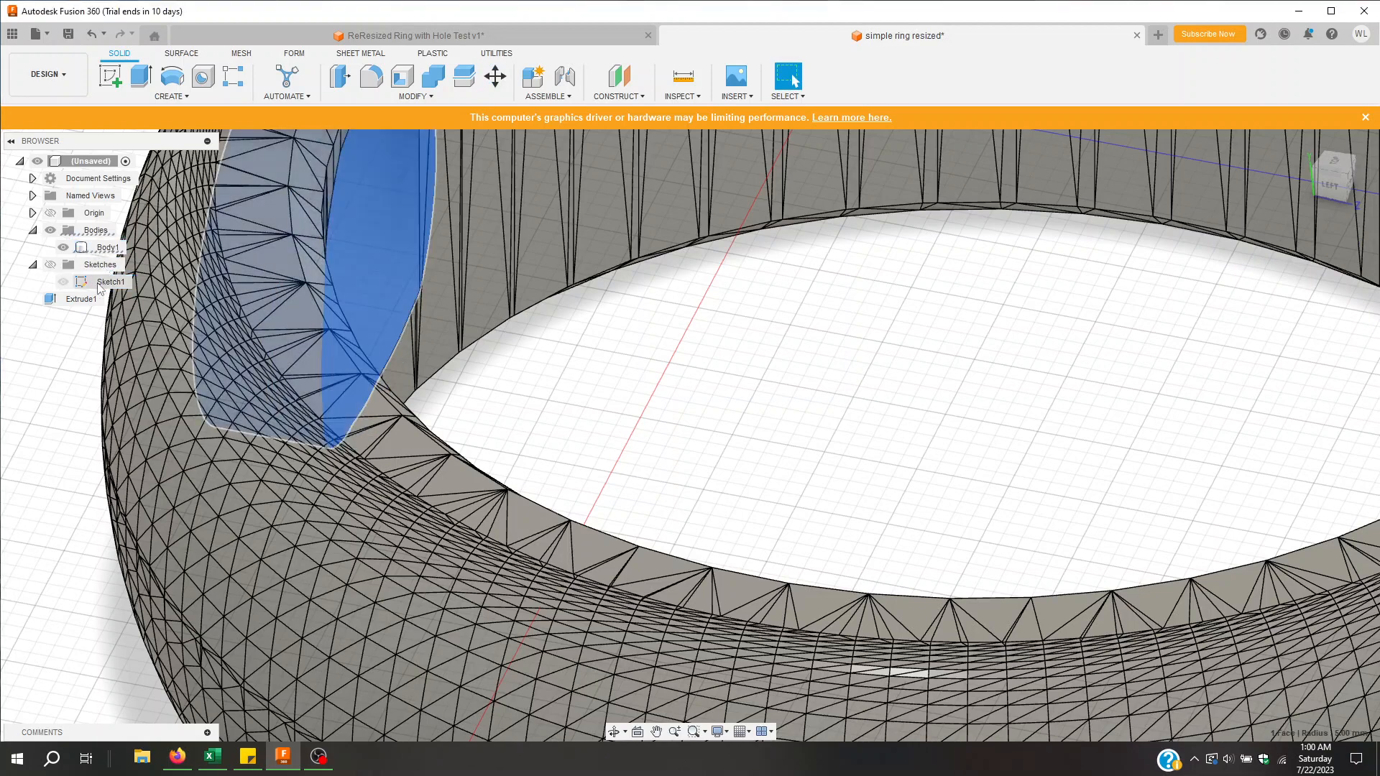
key(m)
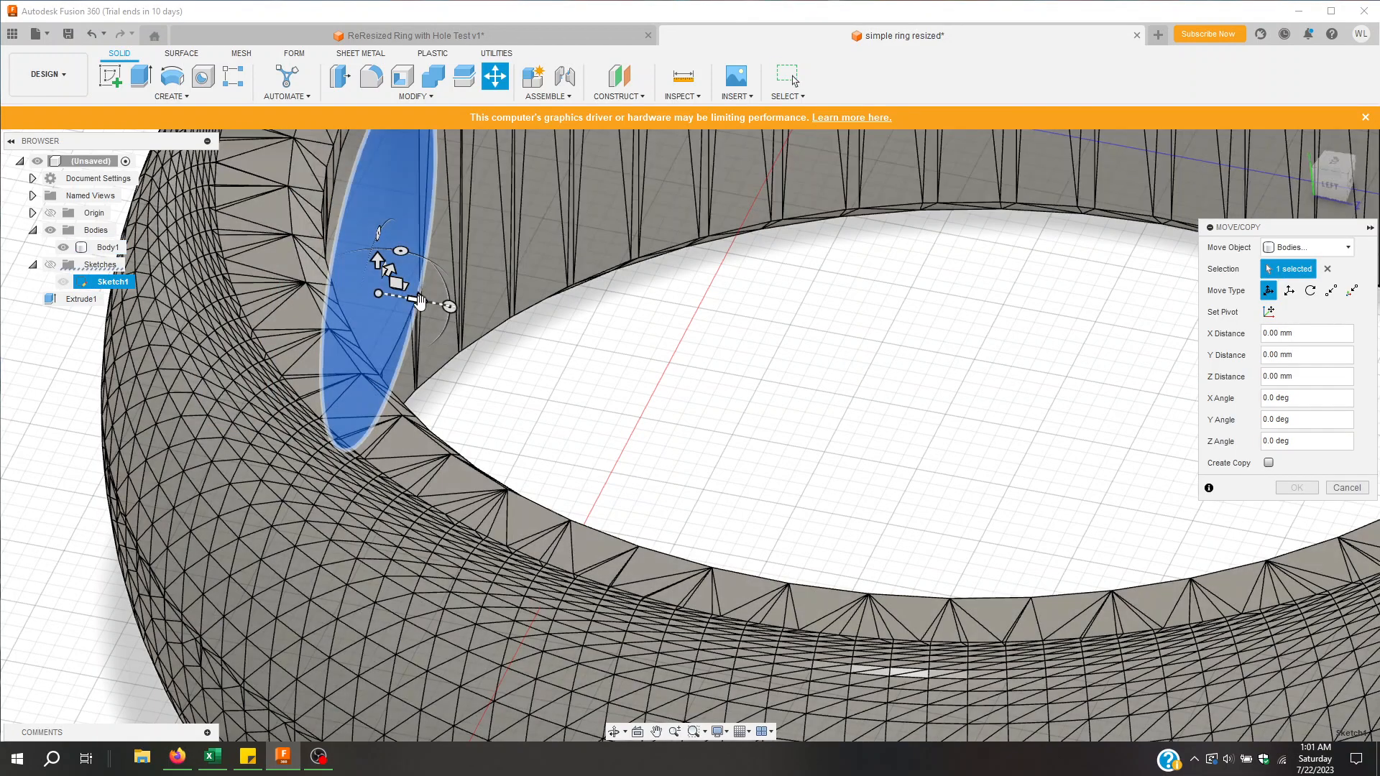
drag(440, 304, 513, 319)
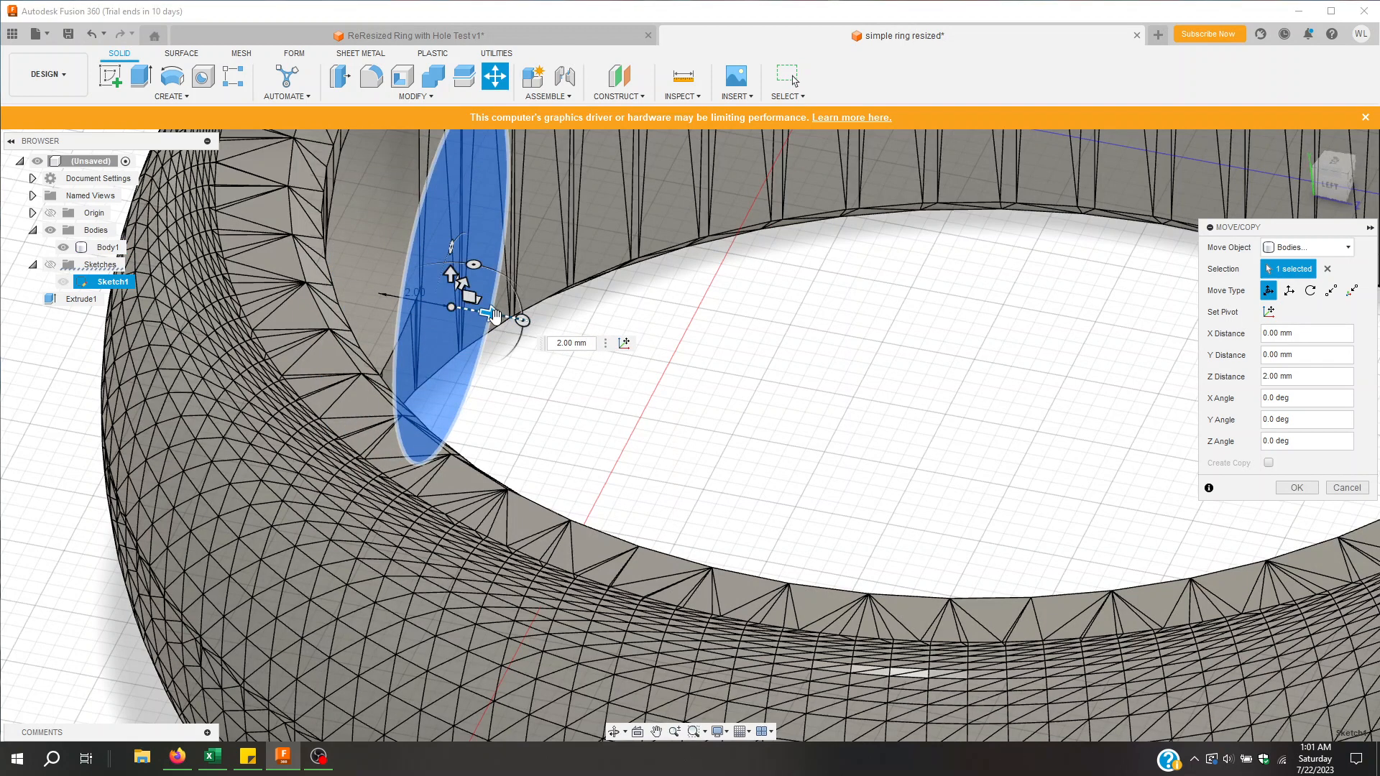
key(Return)
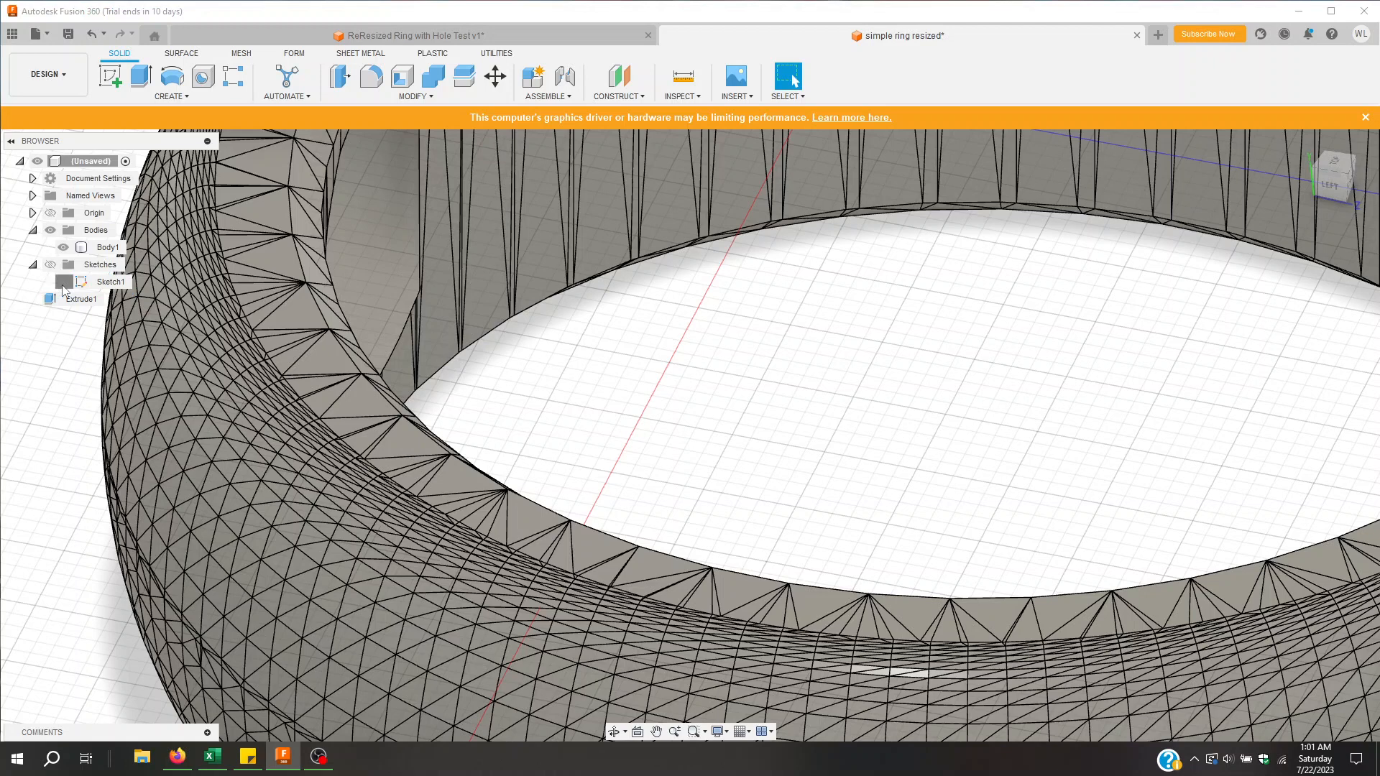
Step: Switch on the visibility of the Sketches folder and Sketch1 to check the moved circle beside the cut
click(49, 265)
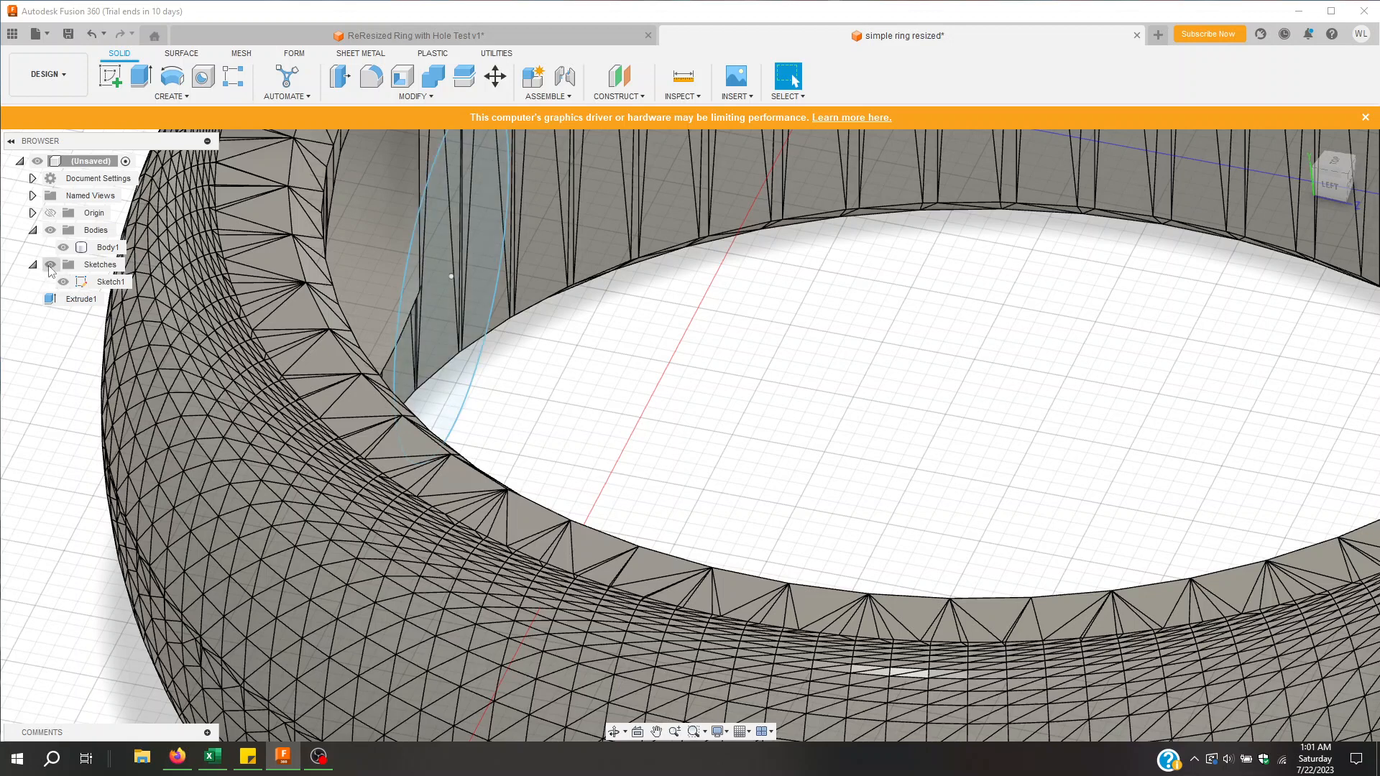
click(51, 265)
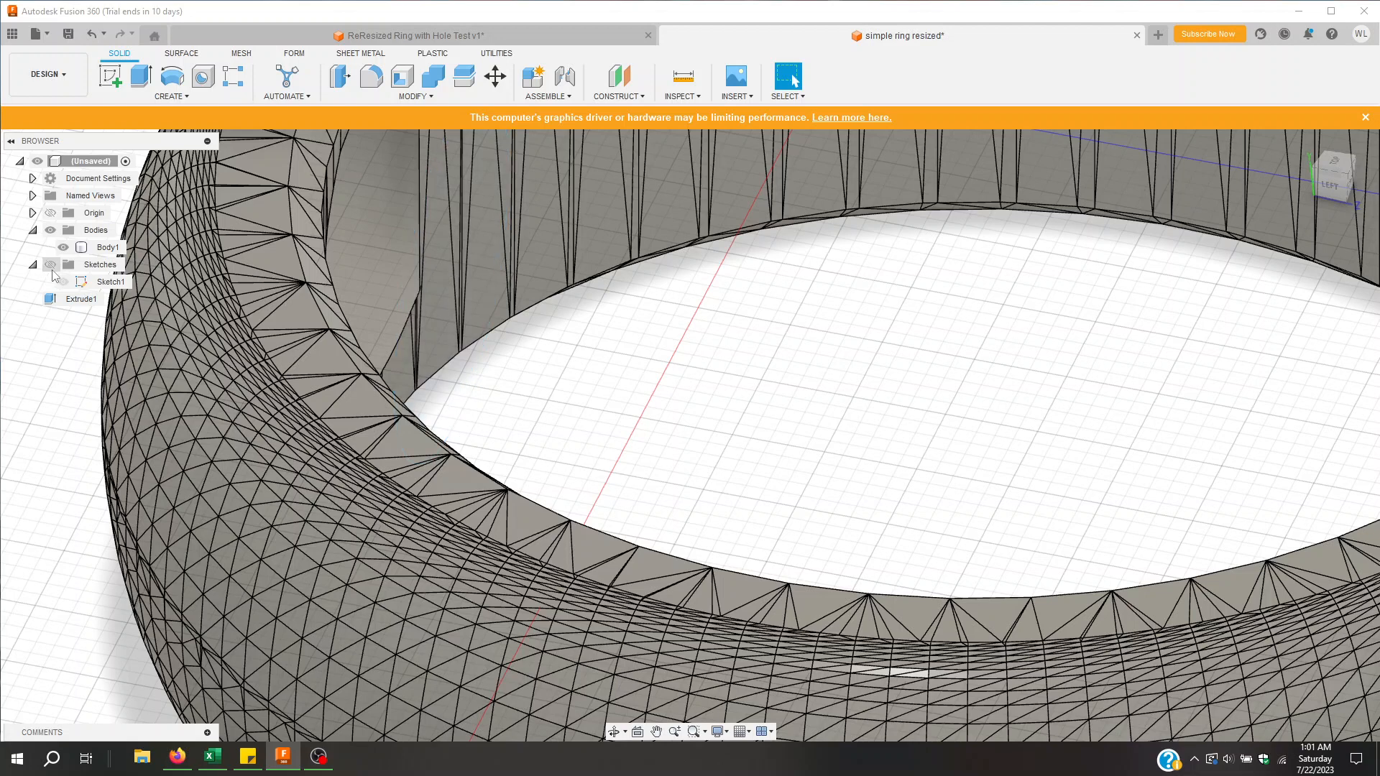
click(50, 265)
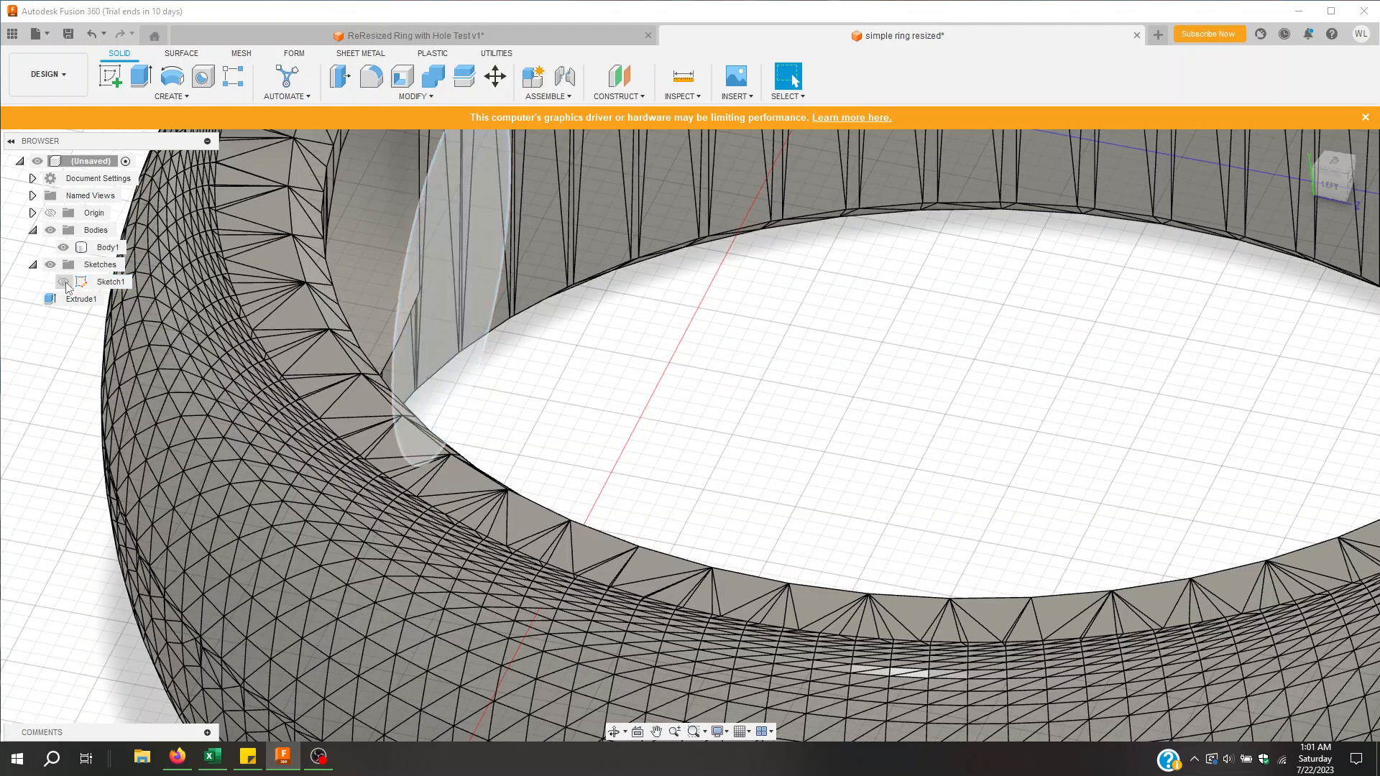
click(64, 282)
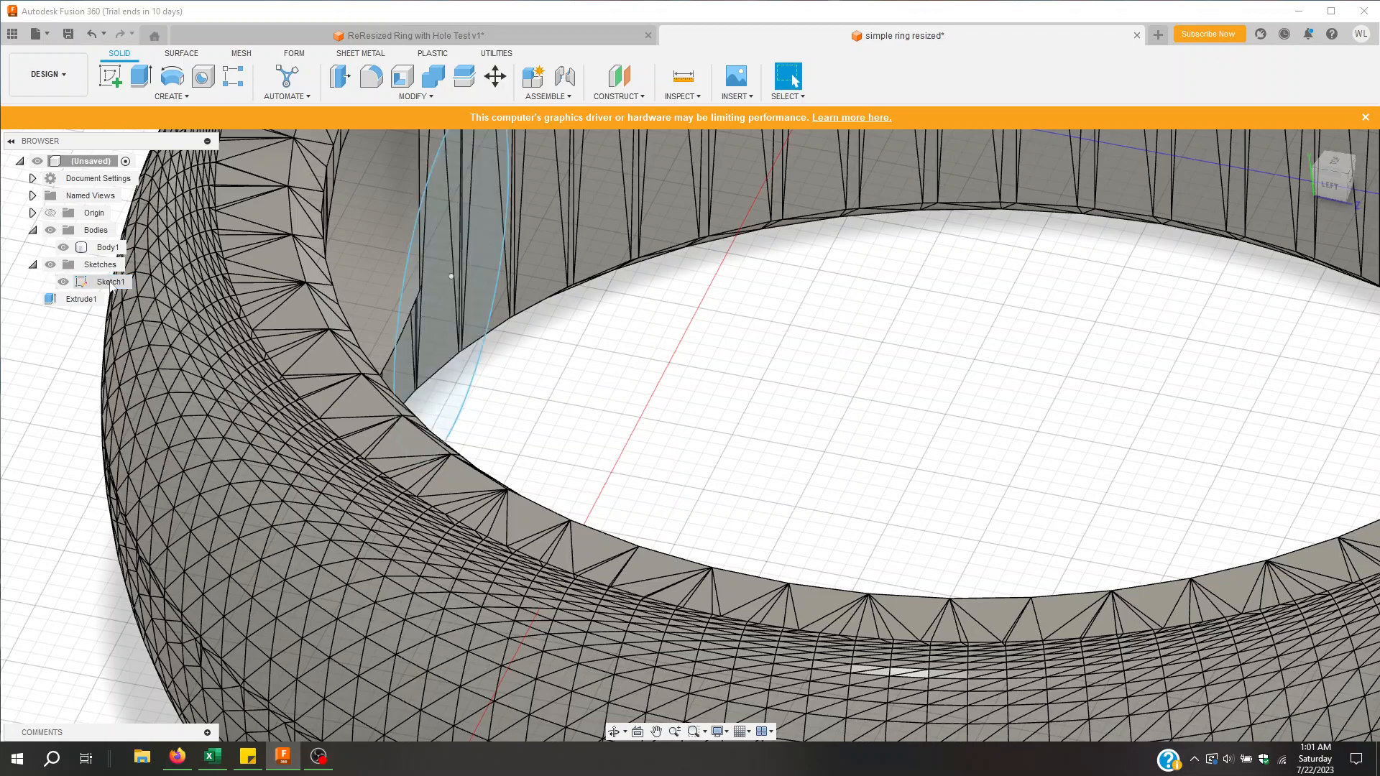
click(413, 287)
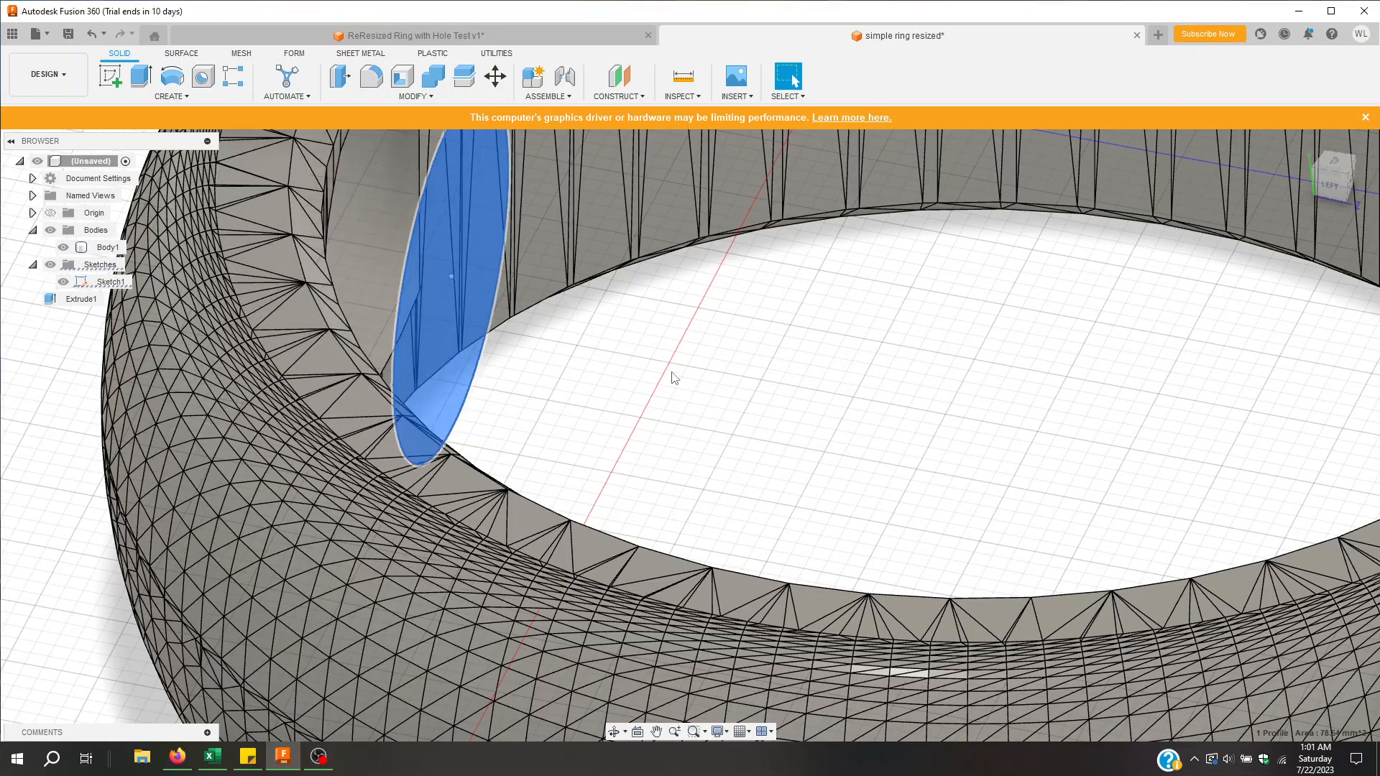
mouse_move(733, 375)
shift+middle_down()
mouse_move(696, 338)
mouse_move(731, 388)
shift+middle_up()
click(701, 371)
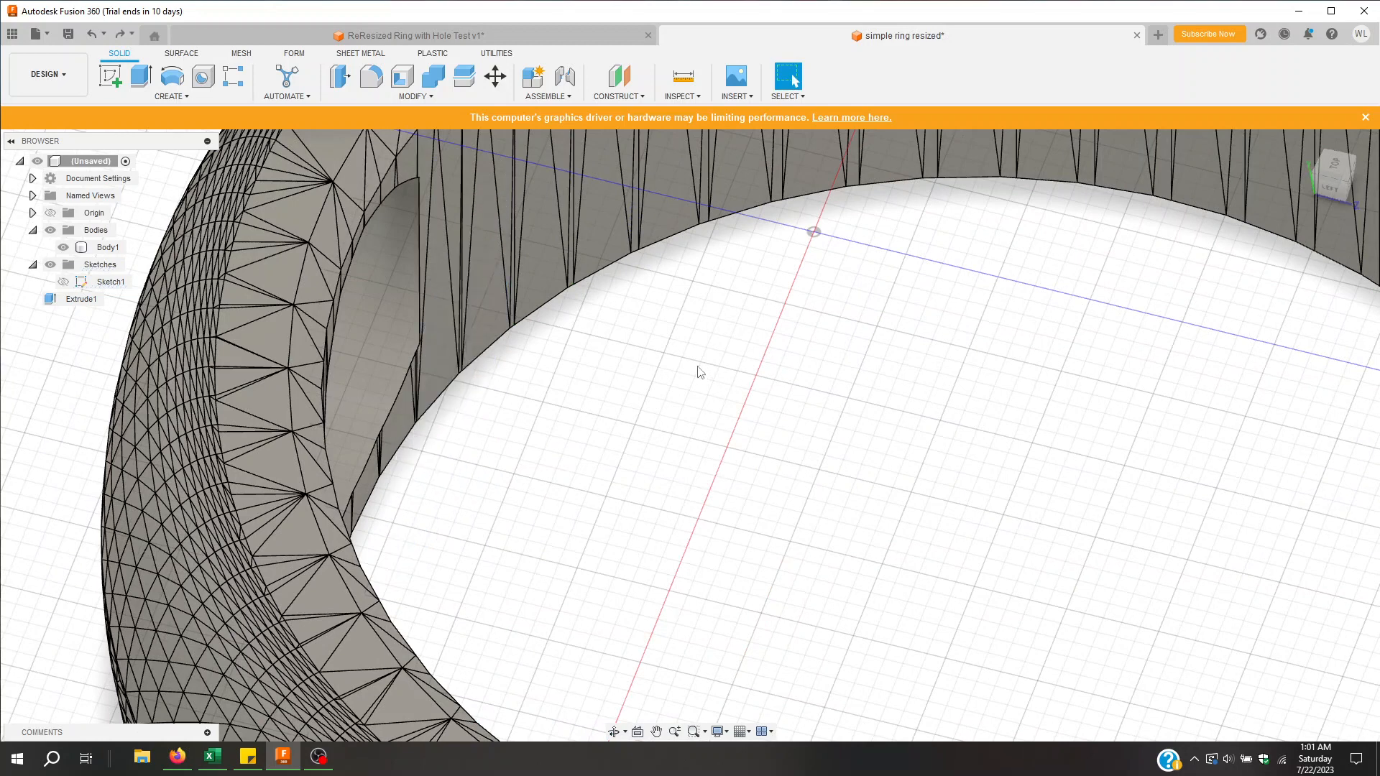
Step: Toggle the visibility of Sketch1 and leave its circle shown inside the ring
click(64, 282)
click(63, 281)
click(63, 282)
click(63, 282)
click(64, 282)
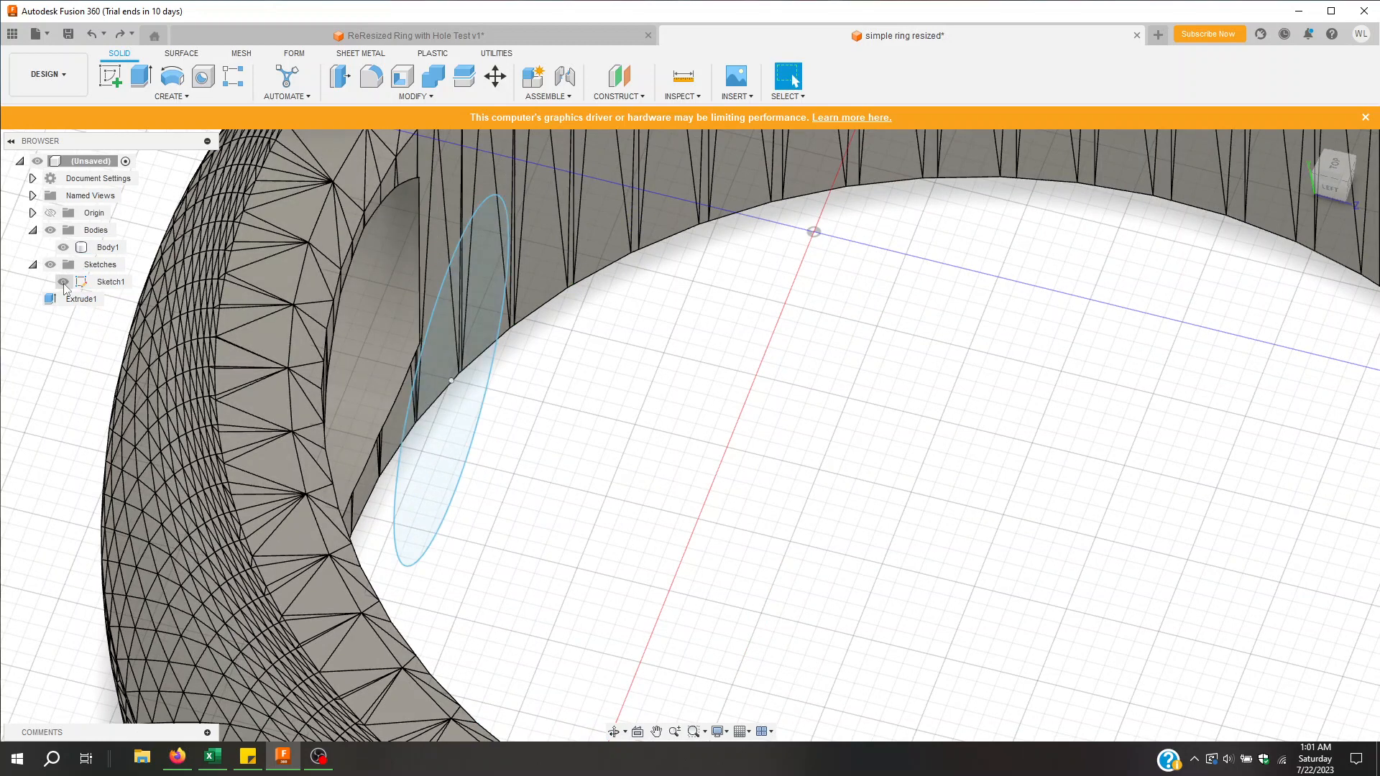
click(64, 282)
click(63, 282)
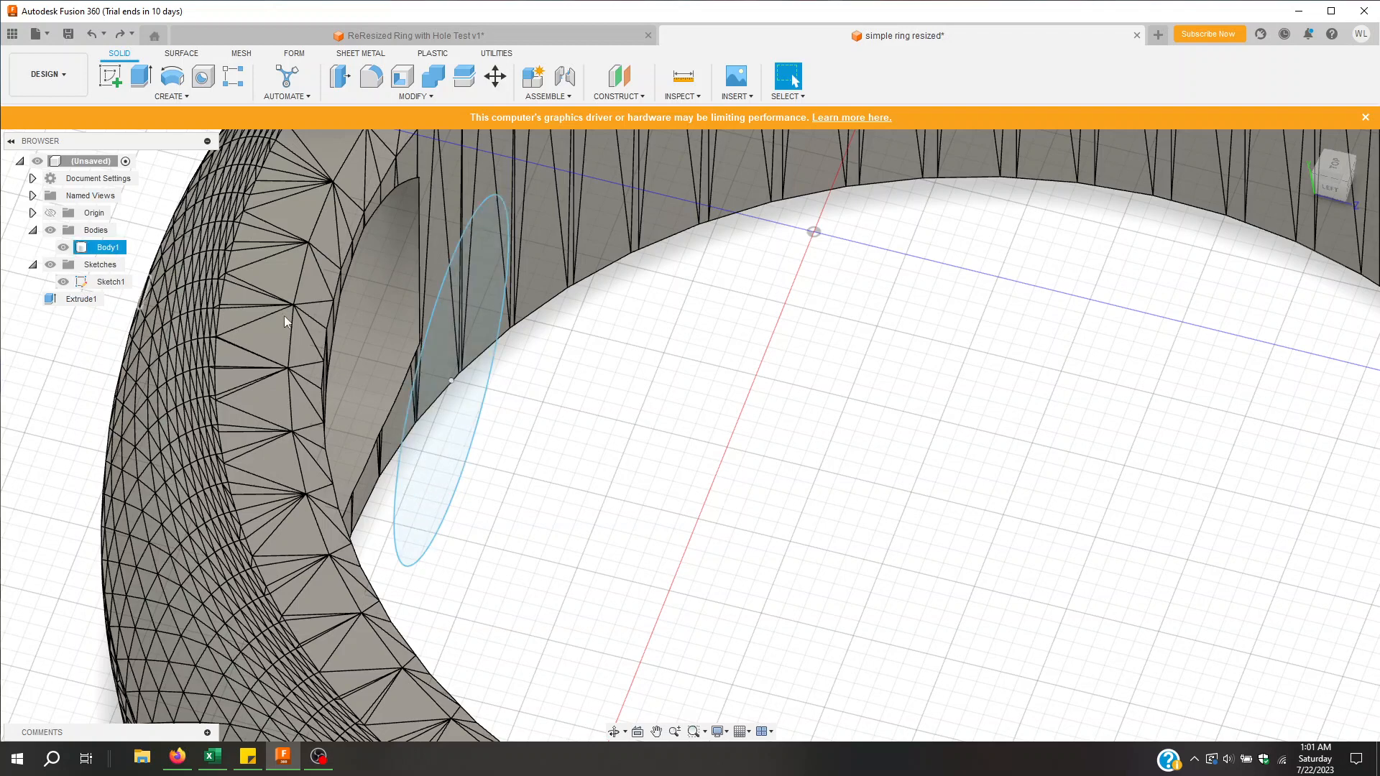
Step: Start an Extrude of the Sketch1 circle profile with a distance of -3 mm into the ring's wall
click(443, 428)
middle_drag(604, 372, 590, 355)
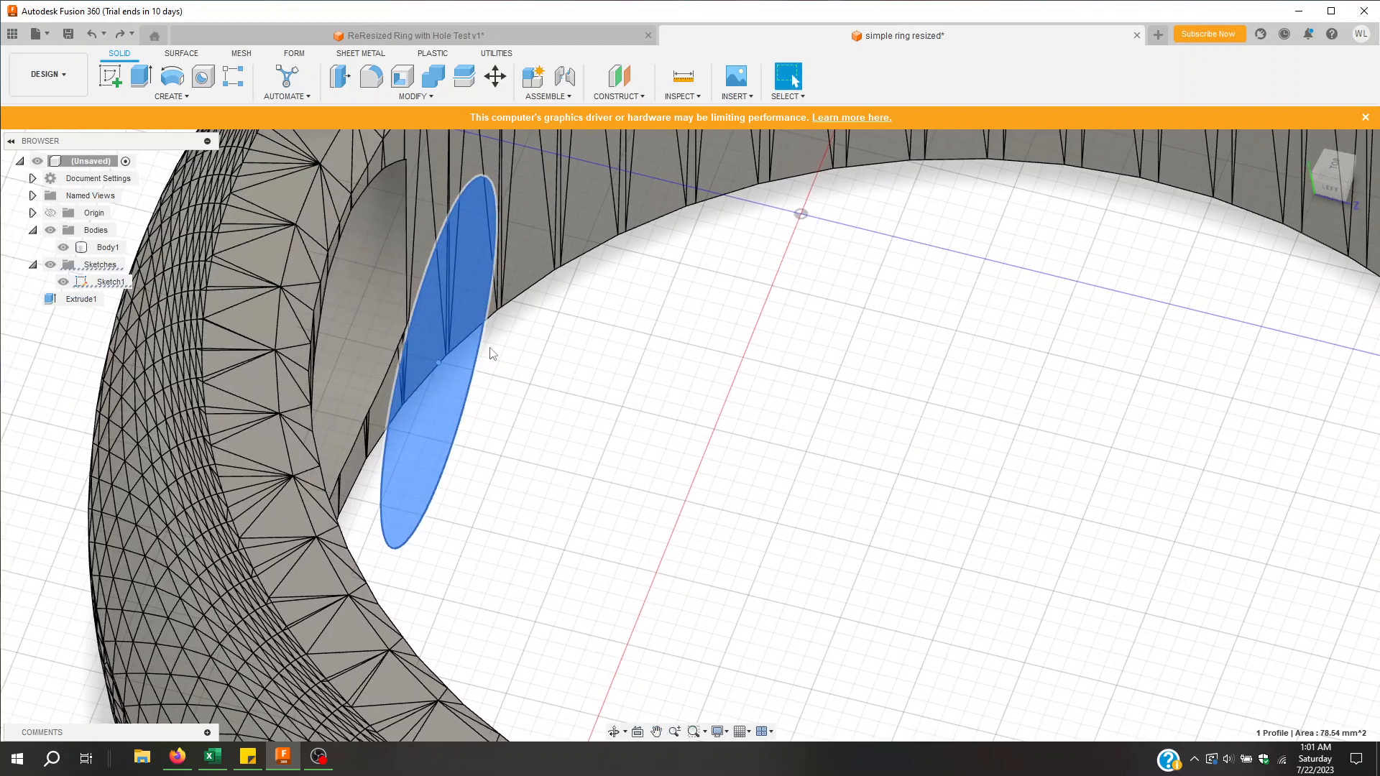
right_click(424, 309)
click(394, 373)
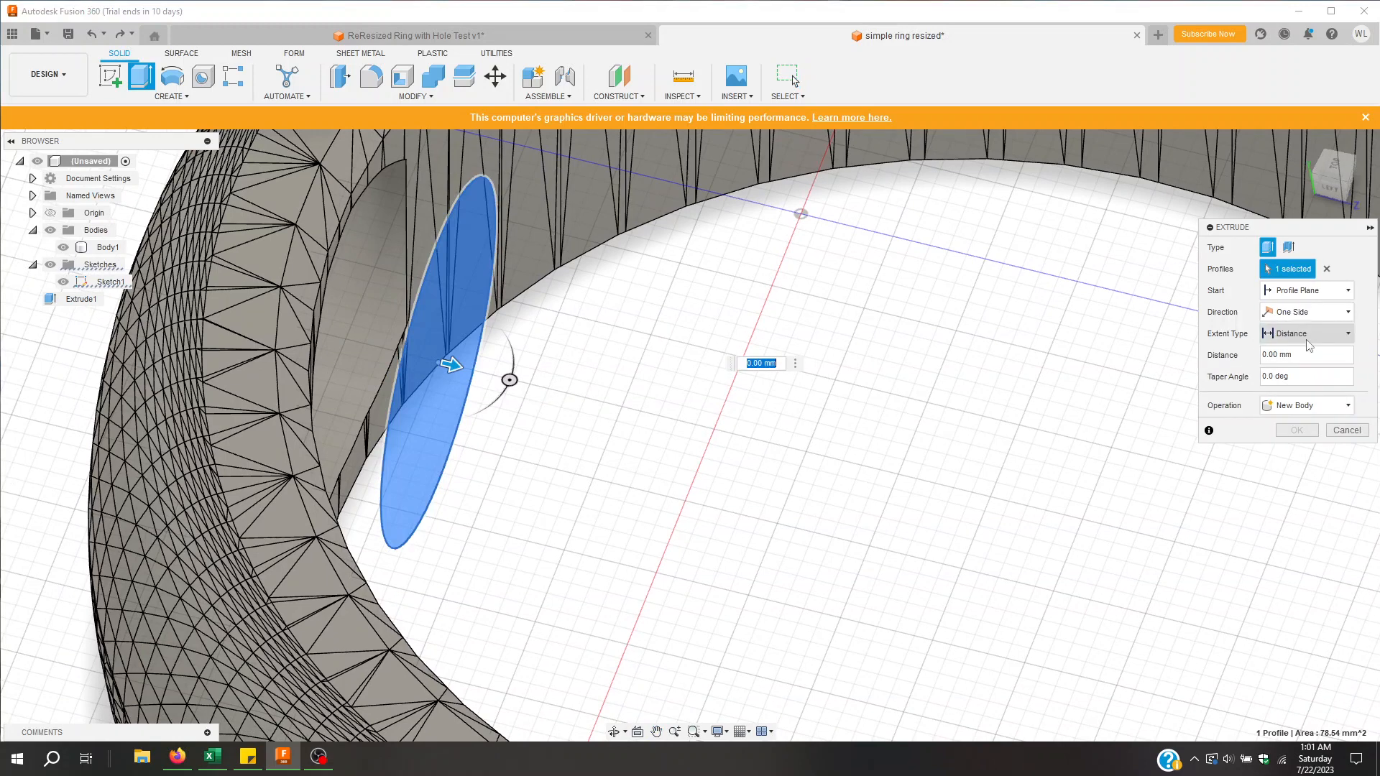
click(1266, 354)
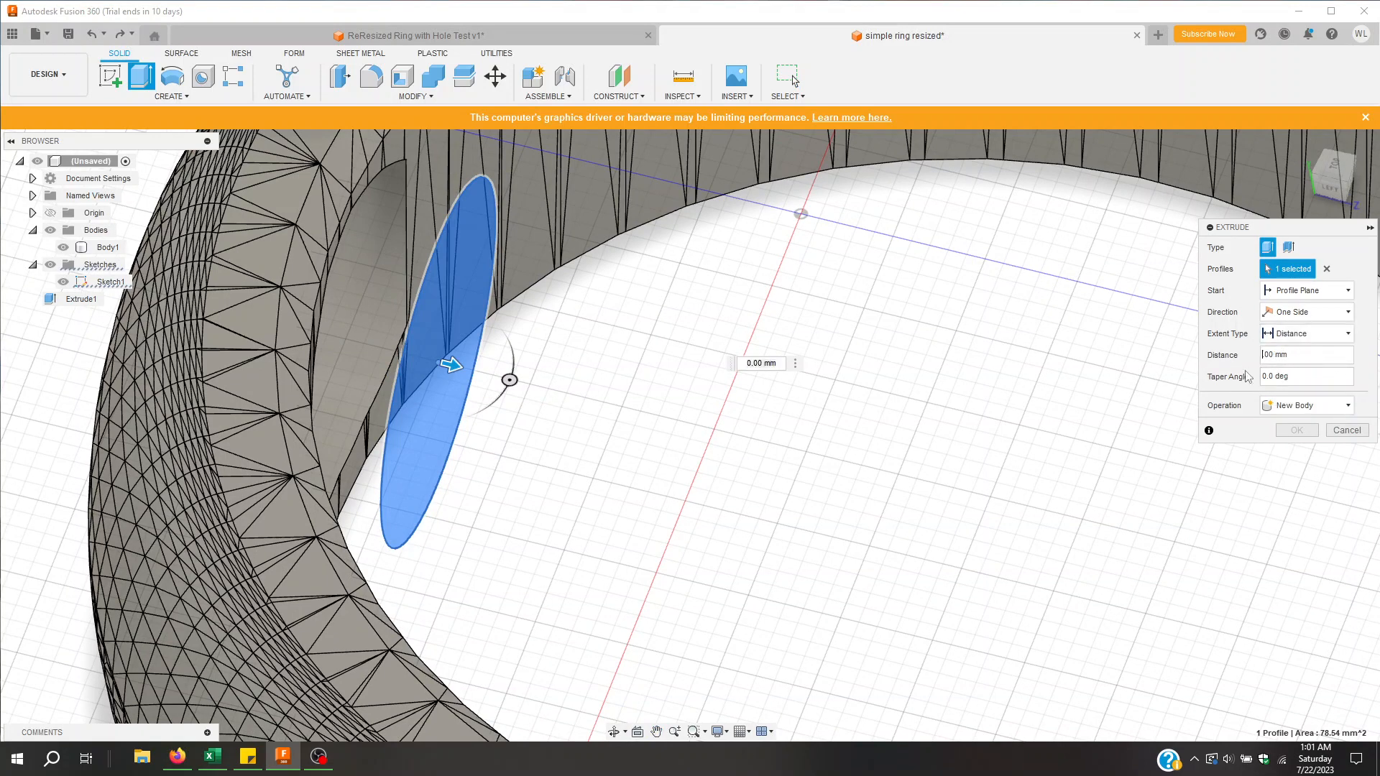
text(-3)
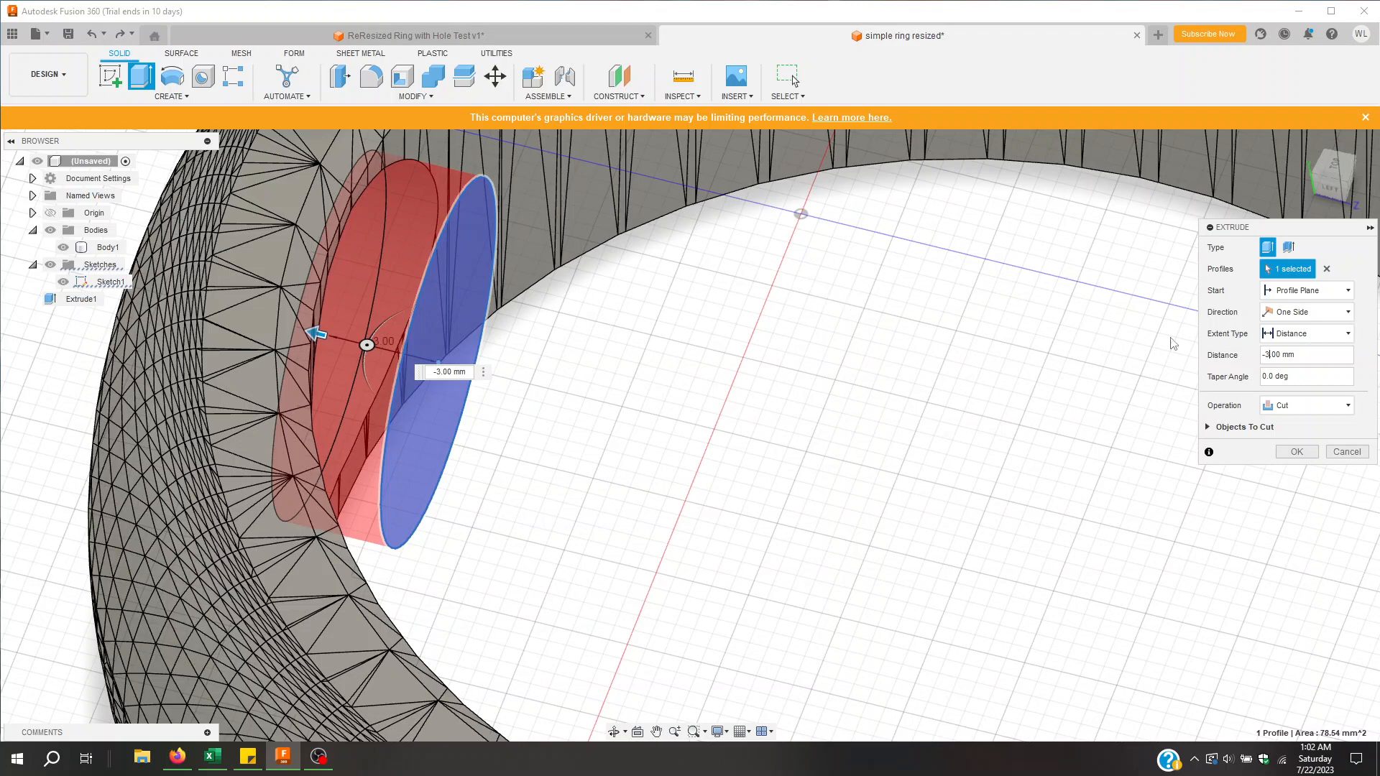
Step: Try the circle's extrusion in the opposite direction with a distance of 3 mm and the Cut operation
key(BackSpace)
text(3)
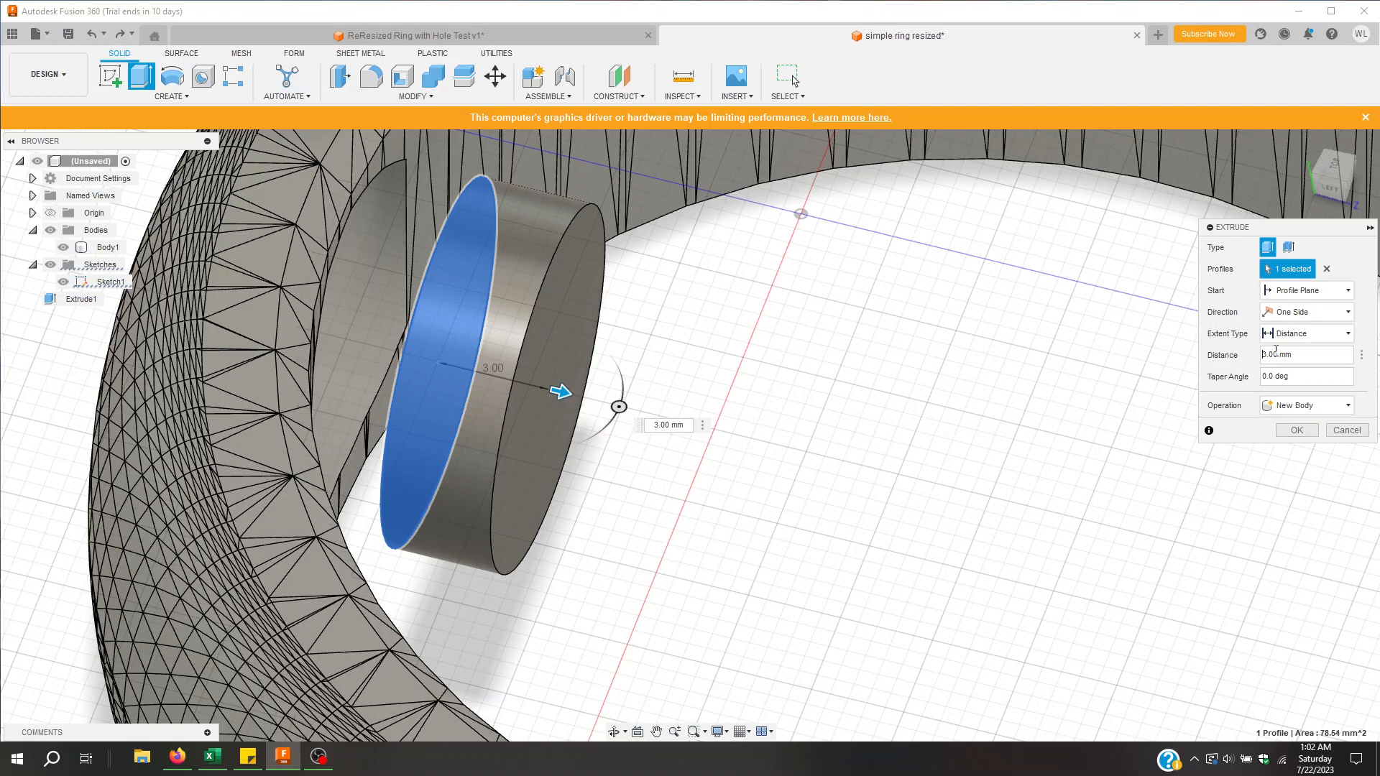
click(1305, 406)
click(1299, 437)
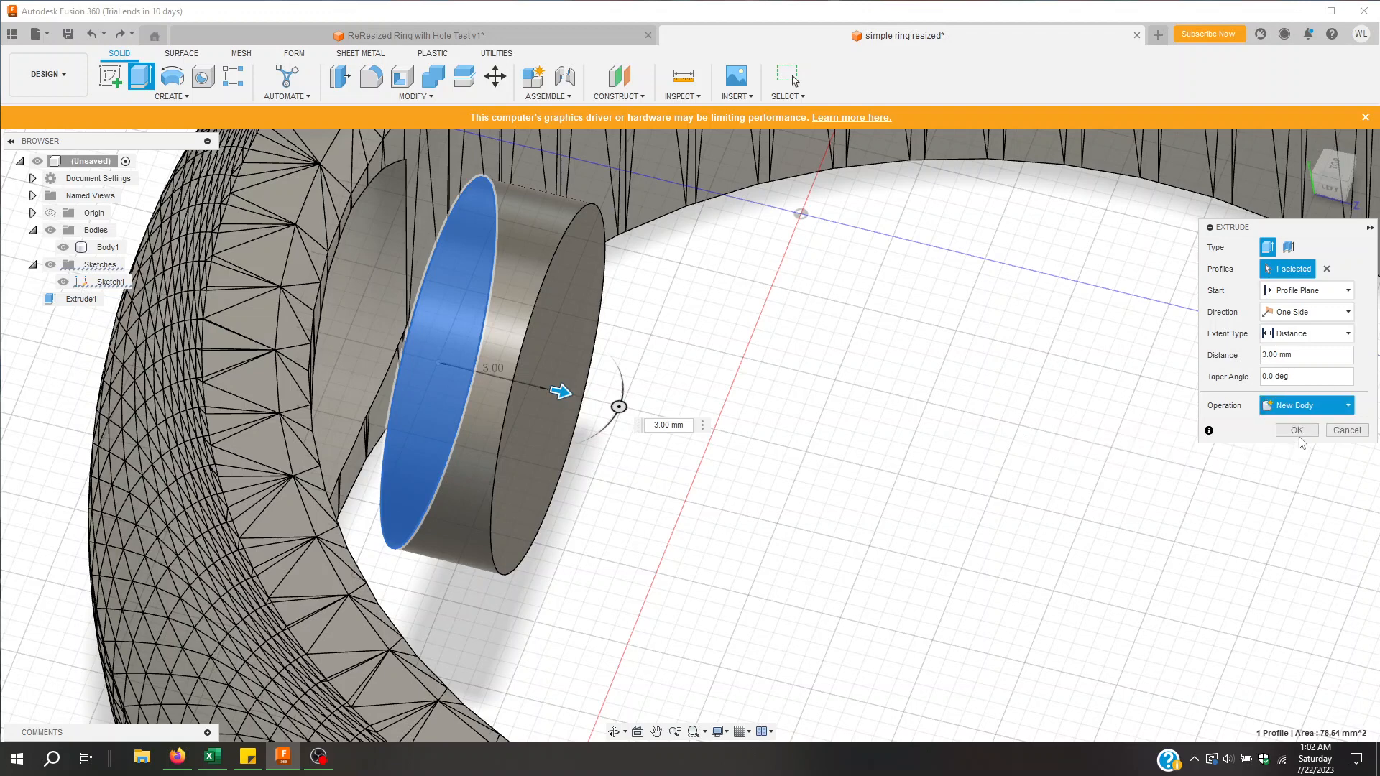
Step: Set the extrusion distance to -3 mm and complete the cut into the ring's wall
click(1269, 356)
click(1269, 355)
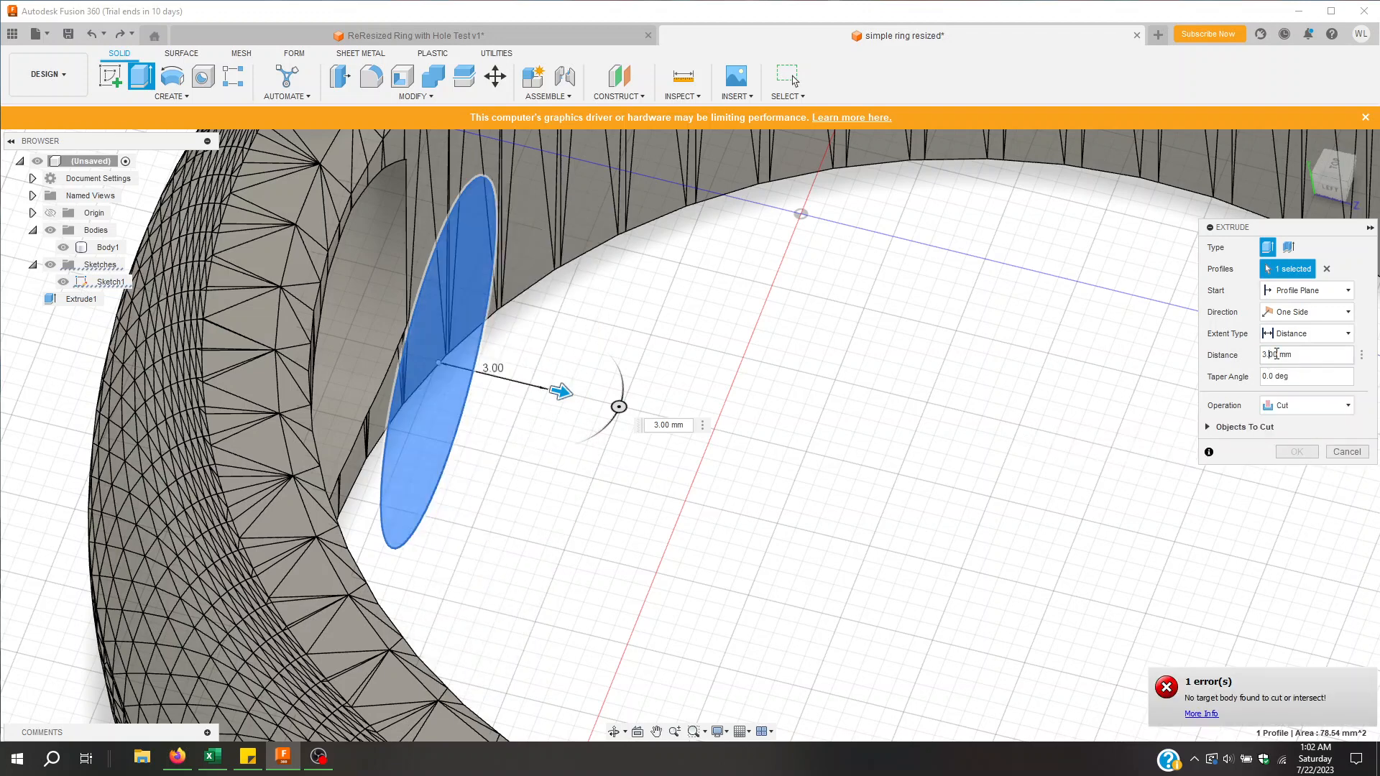
text(-)
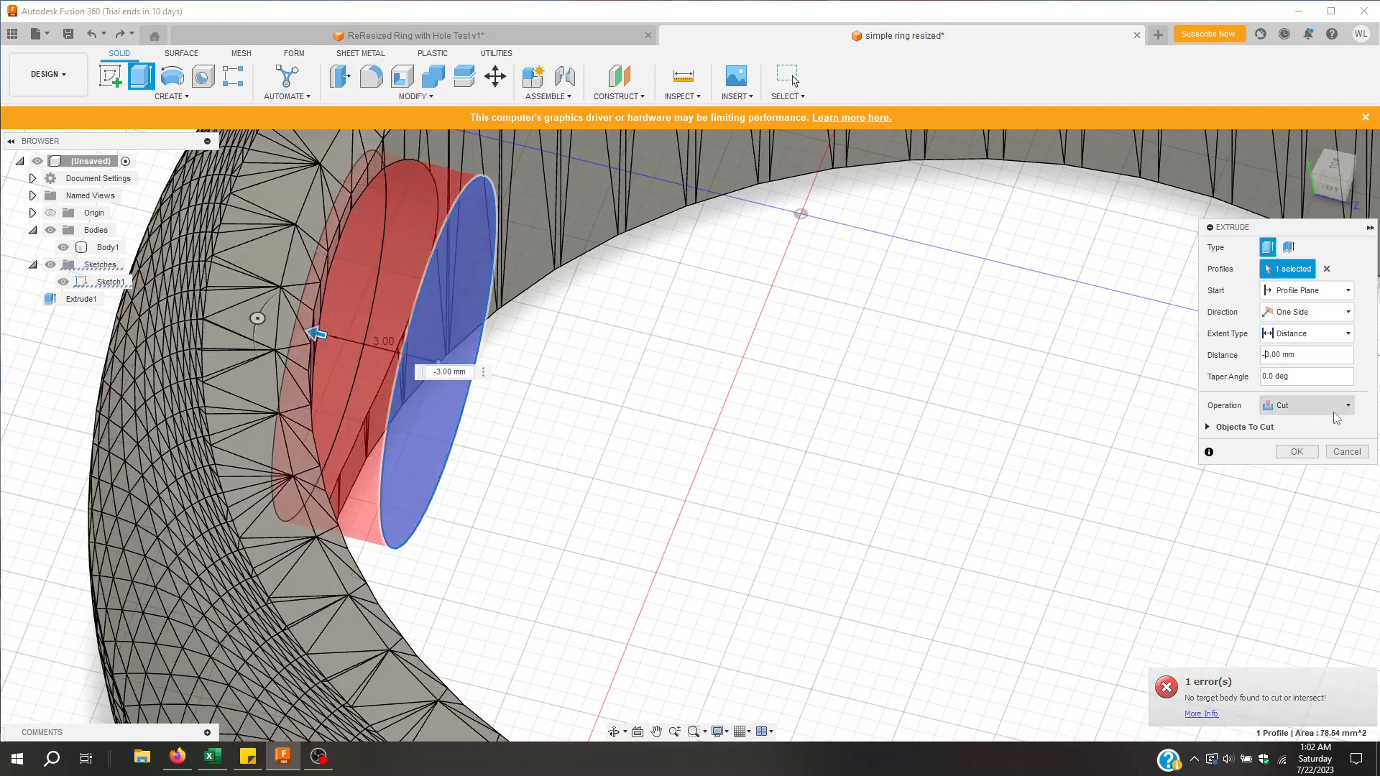
click(1297, 452)
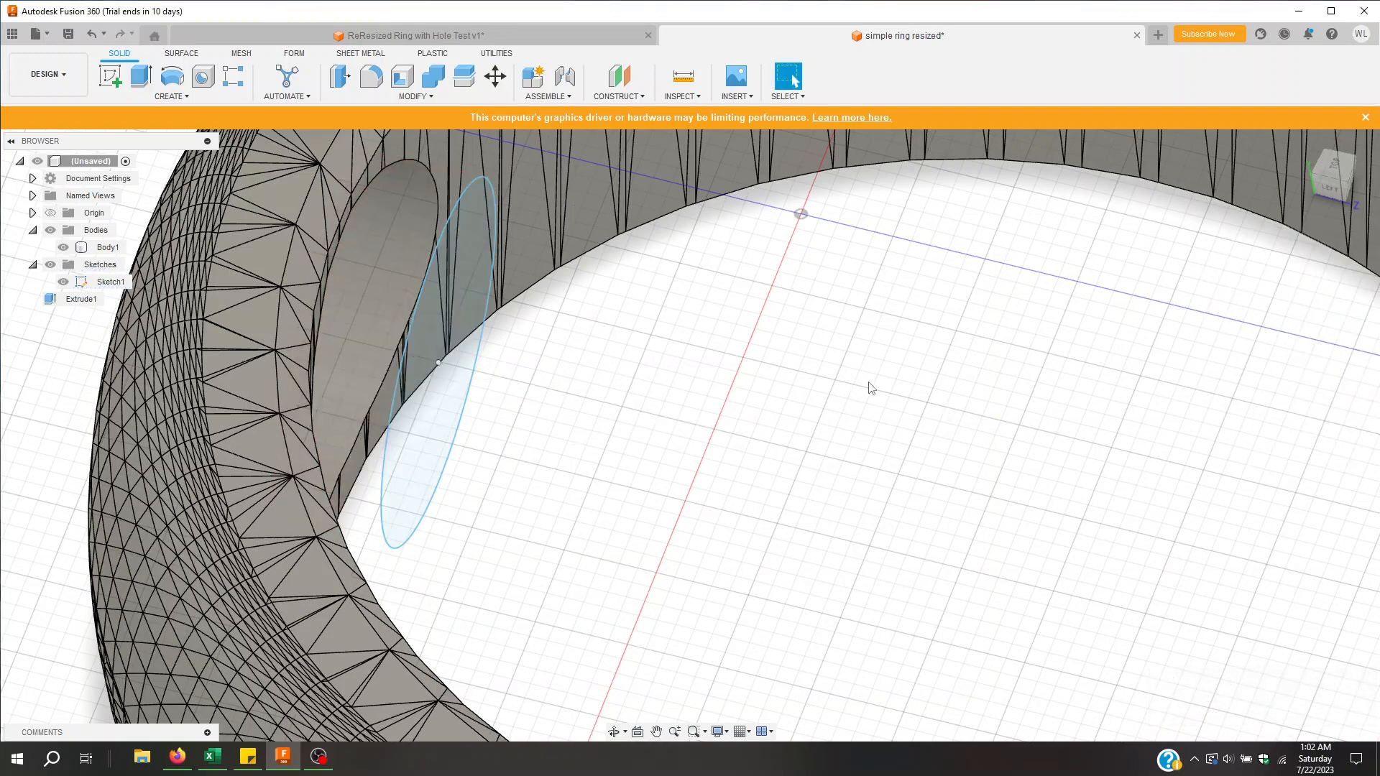
Step: Examine the whole ring, the hole in its wall and the sketch circle from the front
shift+middle_drag(836, 368, 803, 365)
scroll(648, 371, up, 4)
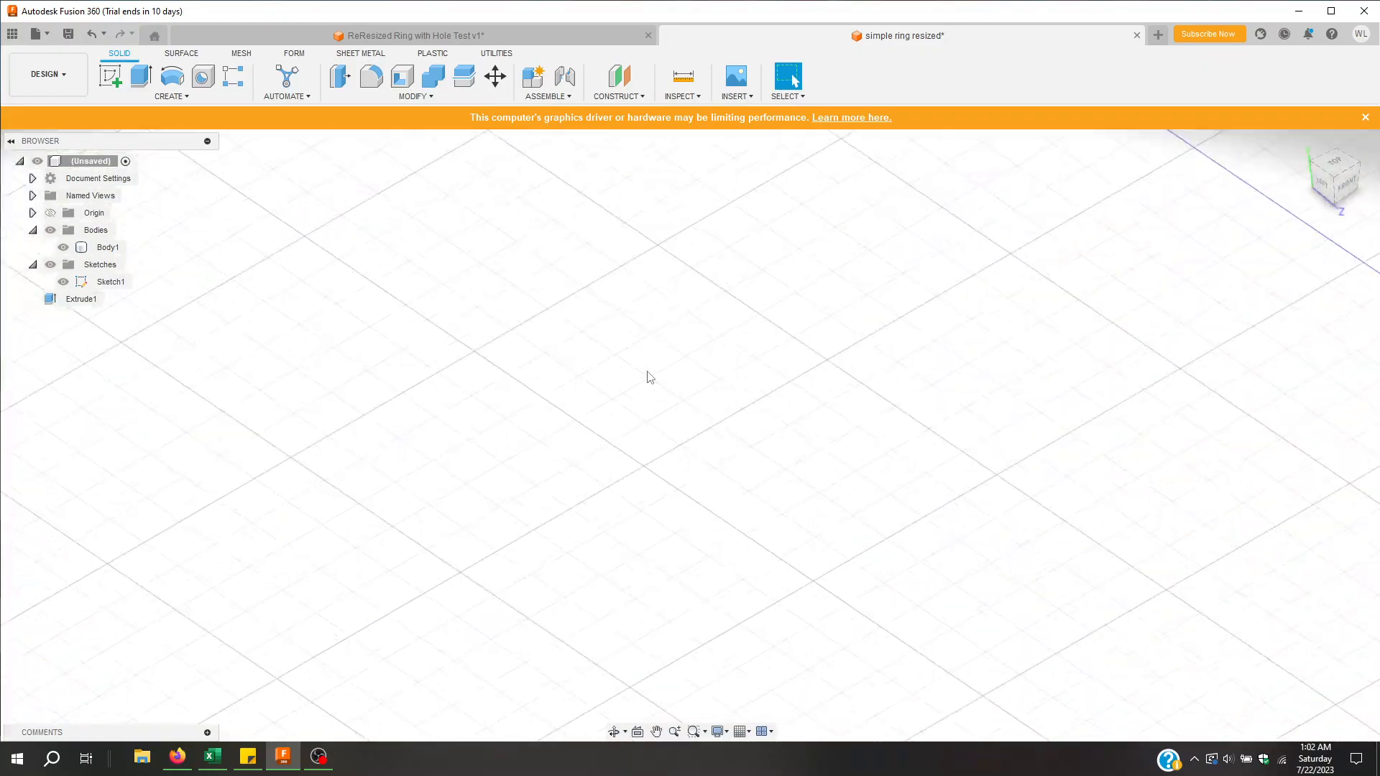
scroll(647, 372, down, 5)
scroll(649, 377, down, 5)
shift+middle_drag(1042, 259, 1019, 234)
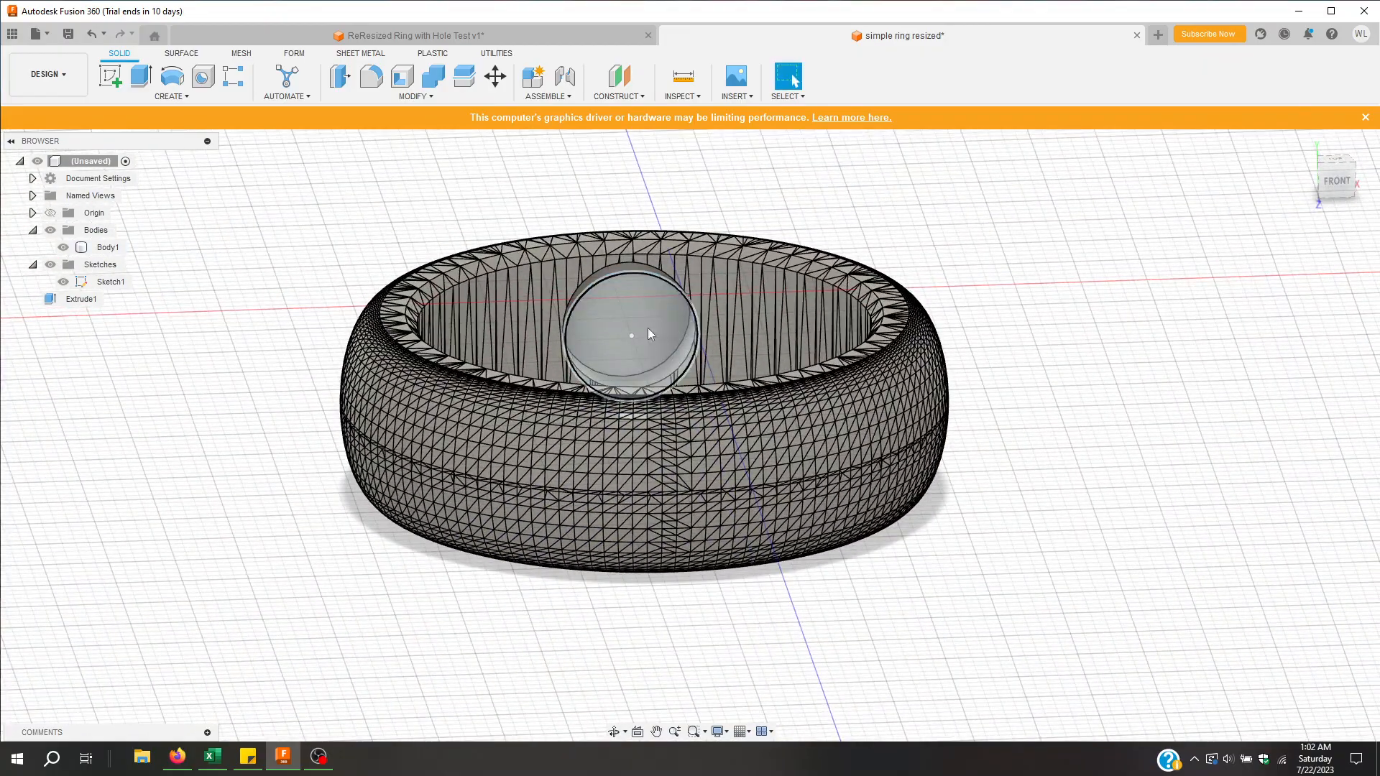
shift+drag(386, 174, 460, 206)
shift+middle_drag(460, 207, 385, 175)
Step: Save the resized ring design under the name test in Admin Project
click(36, 34)
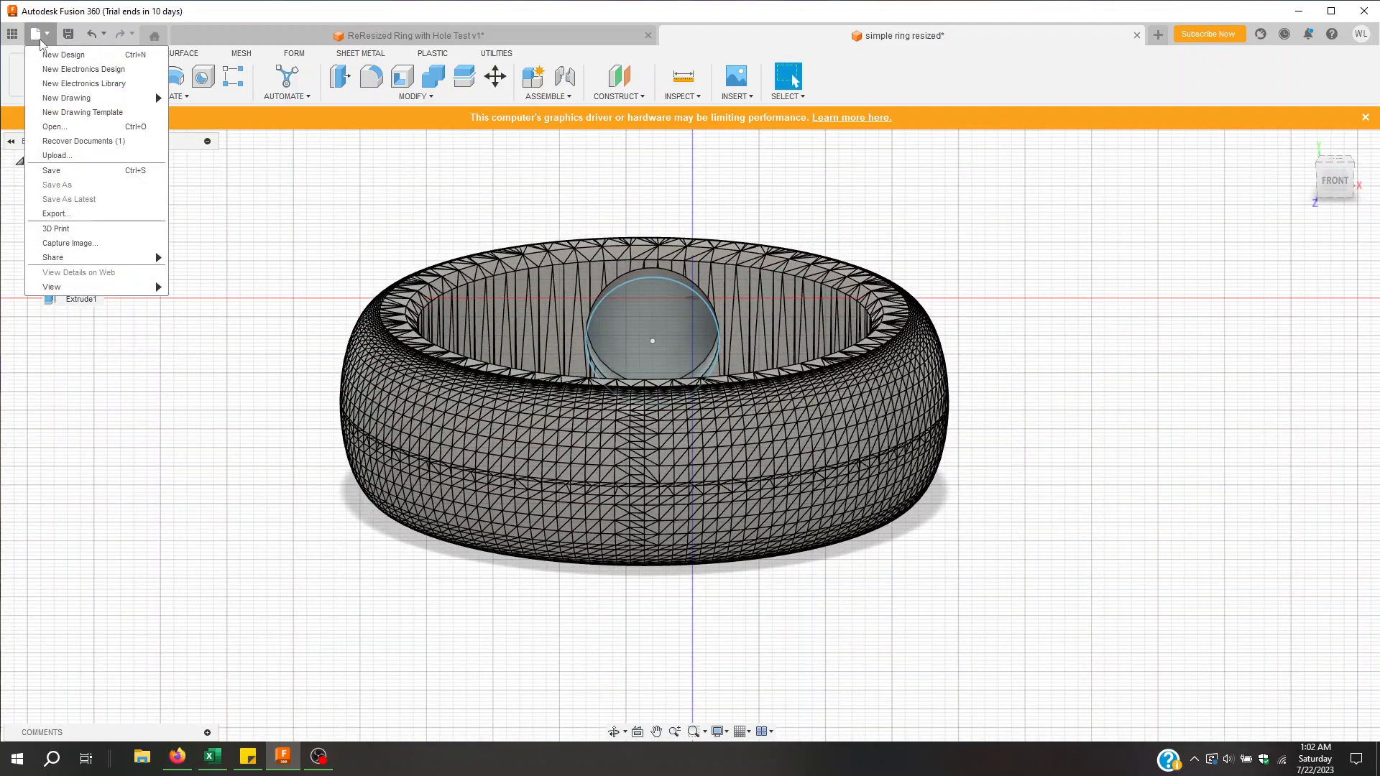
click(101, 172)
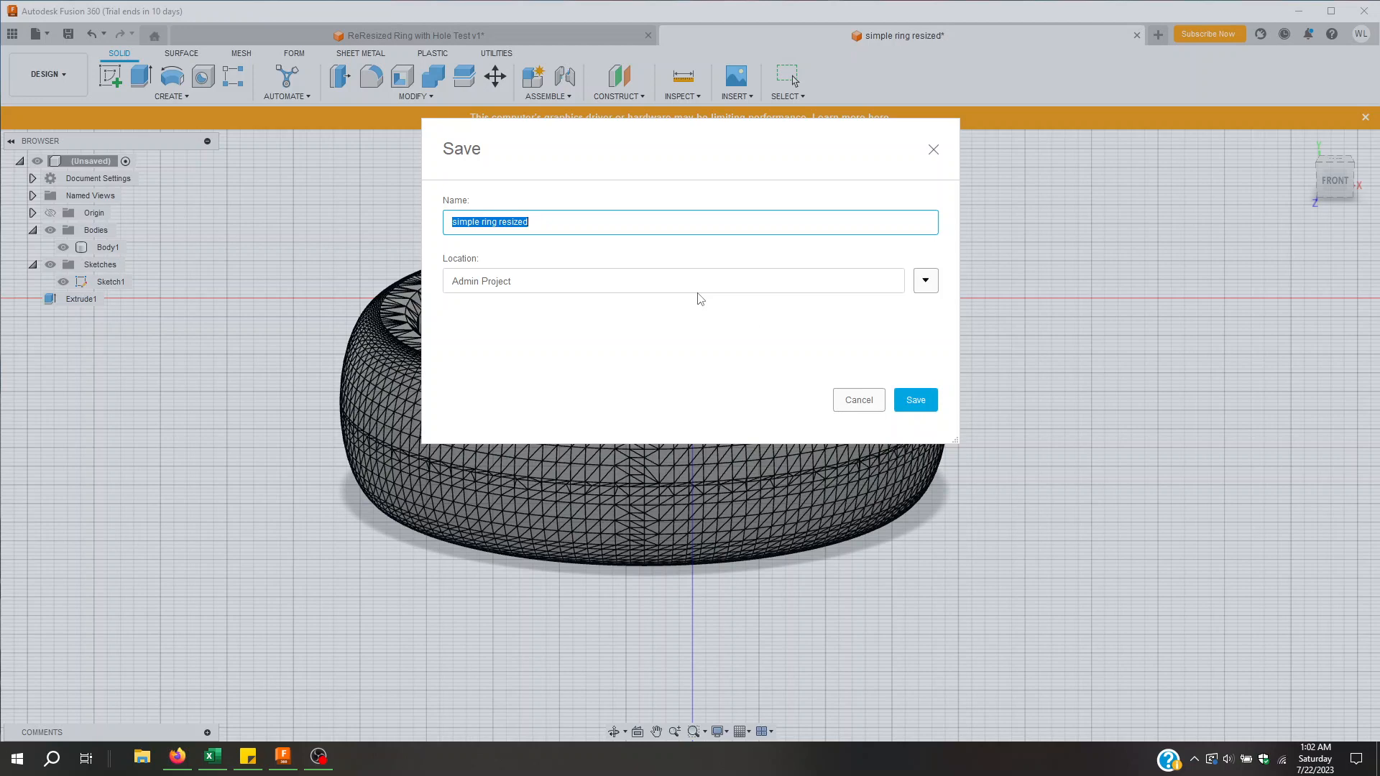
text(test)
click(898, 401)
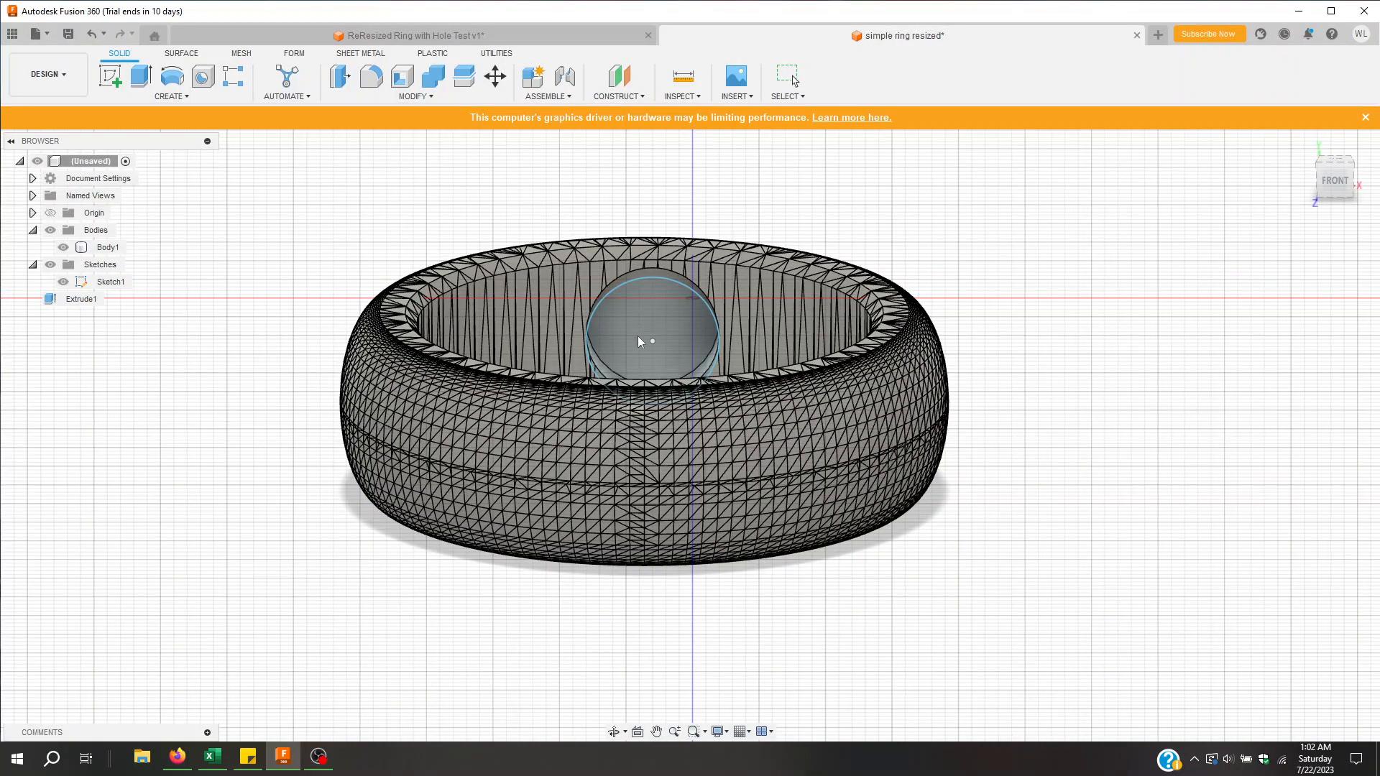
Step: Start an export of the saved ring design, trying the STEP file type and settling on STL Files (*.stl)
click(40, 35)
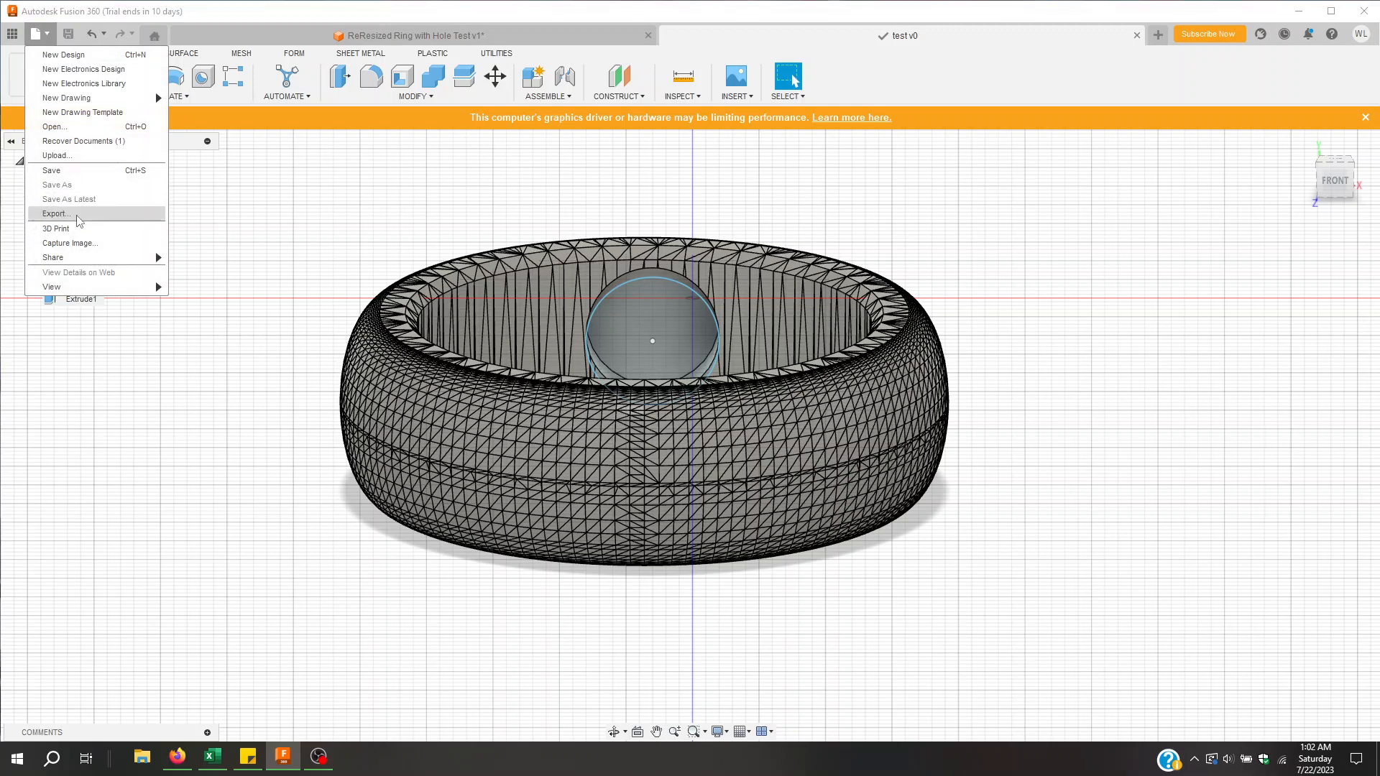
click(78, 216)
click(516, 279)
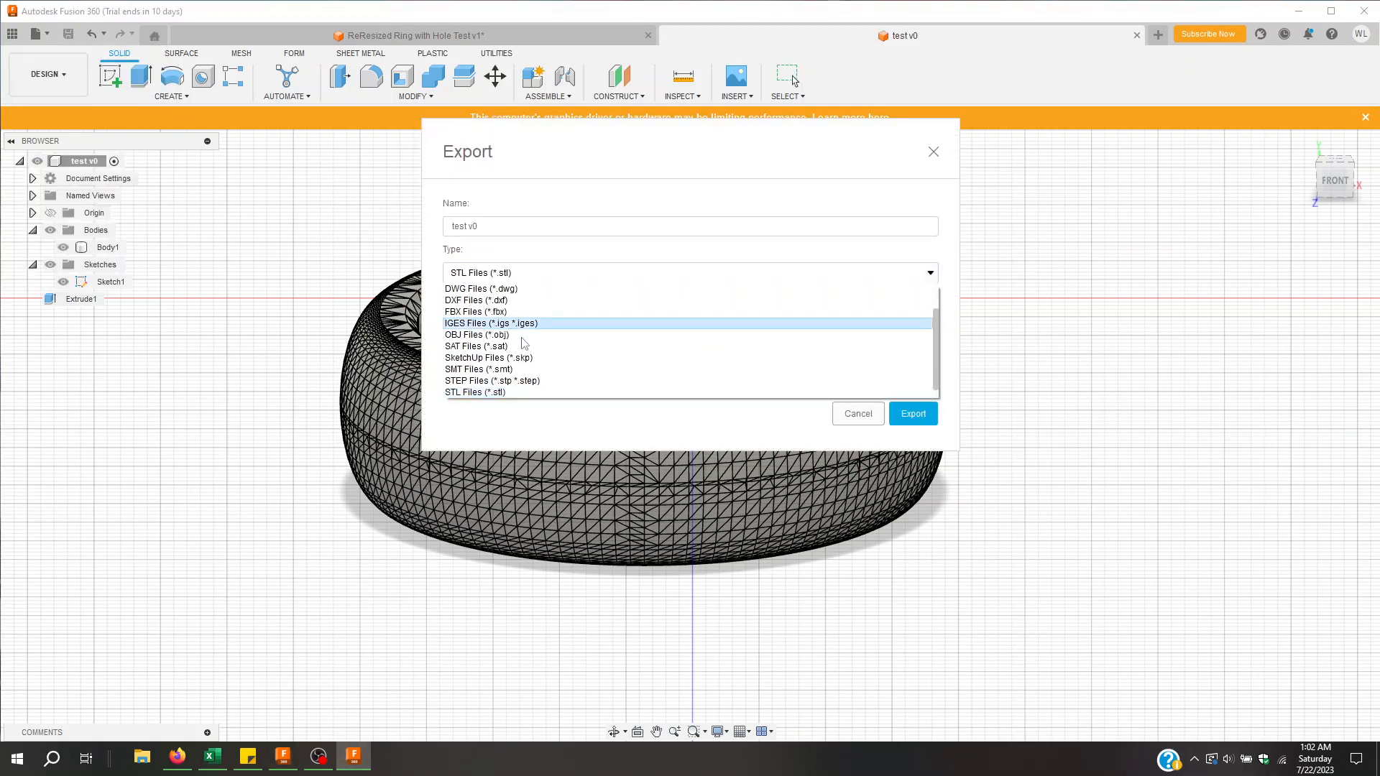
click(516, 381)
click(519, 271)
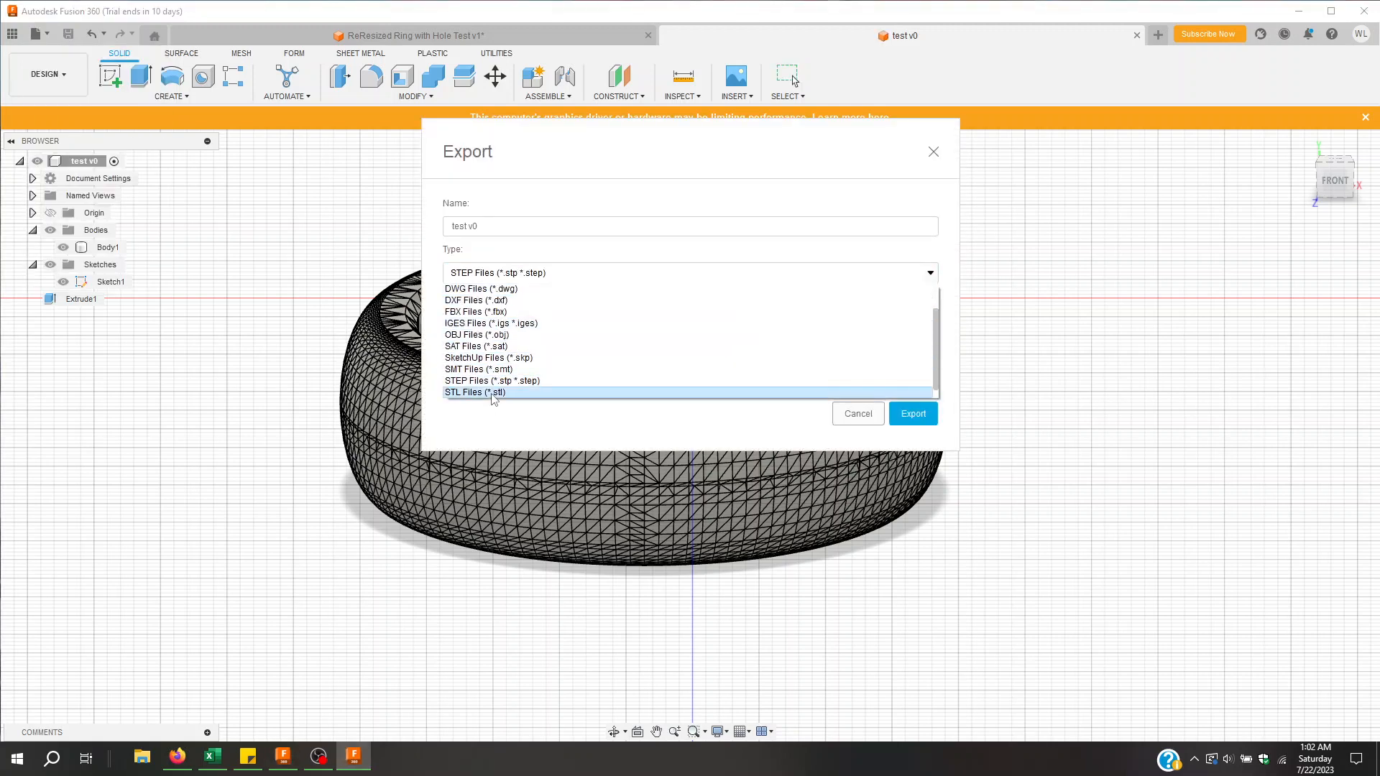
click(492, 392)
Step: Try STEP Files (*.stp *.step) as the export type once more and return to STL Files (*.stl)
click(536, 274)
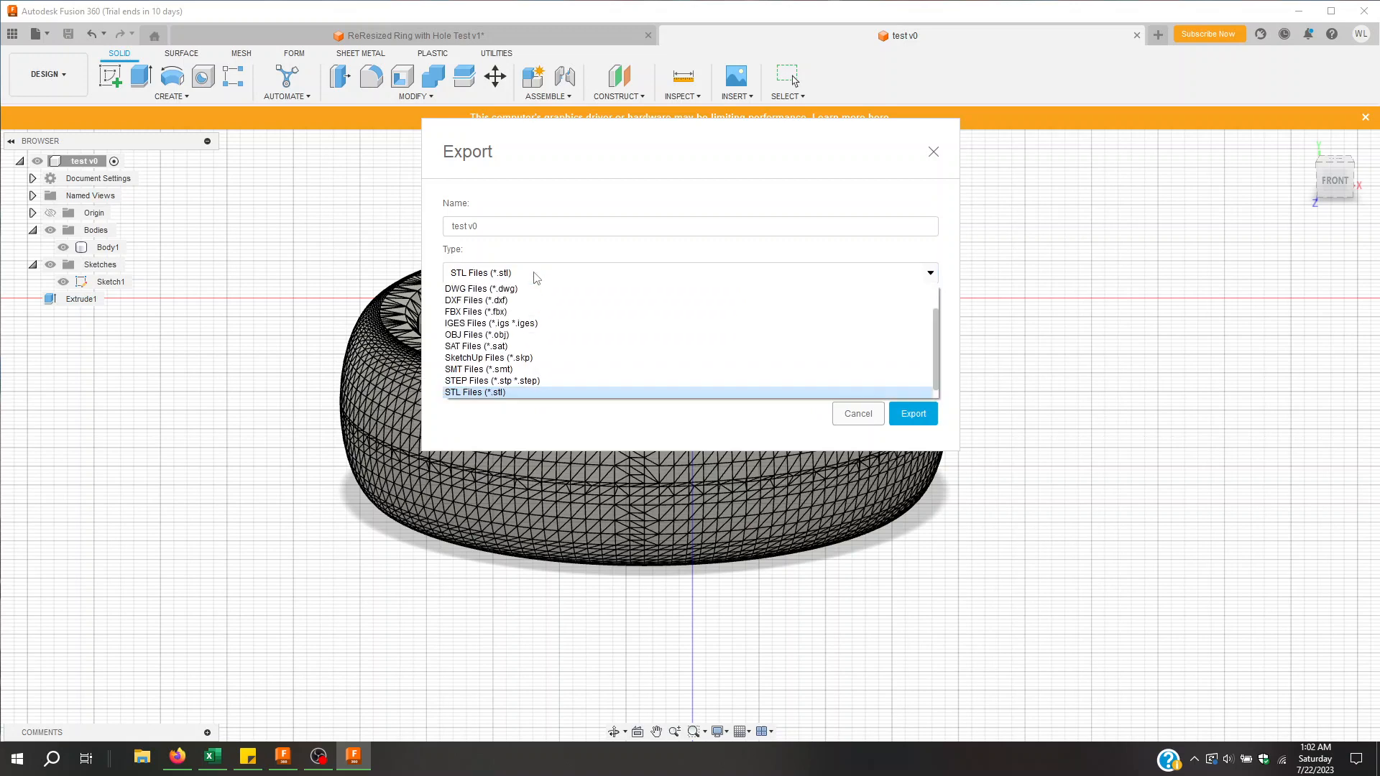
click(527, 381)
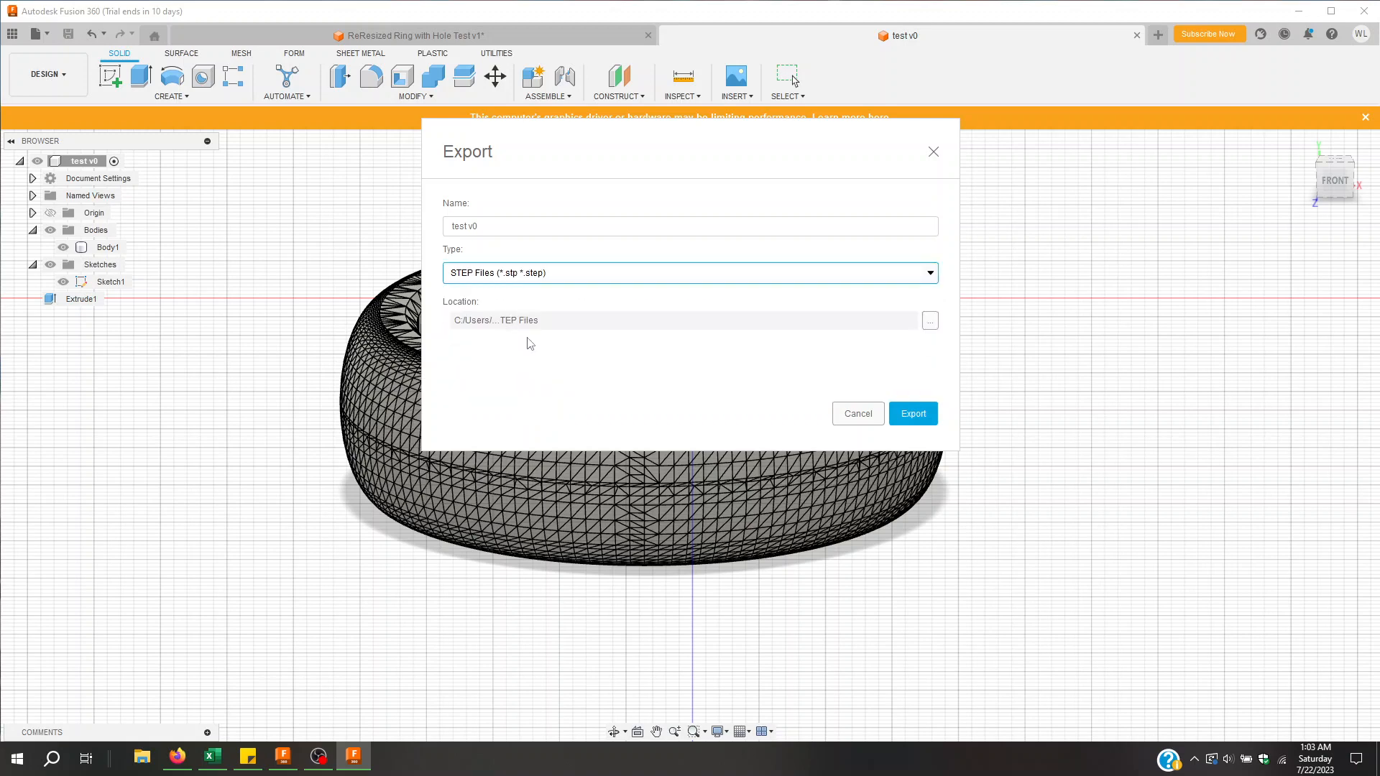
click(533, 276)
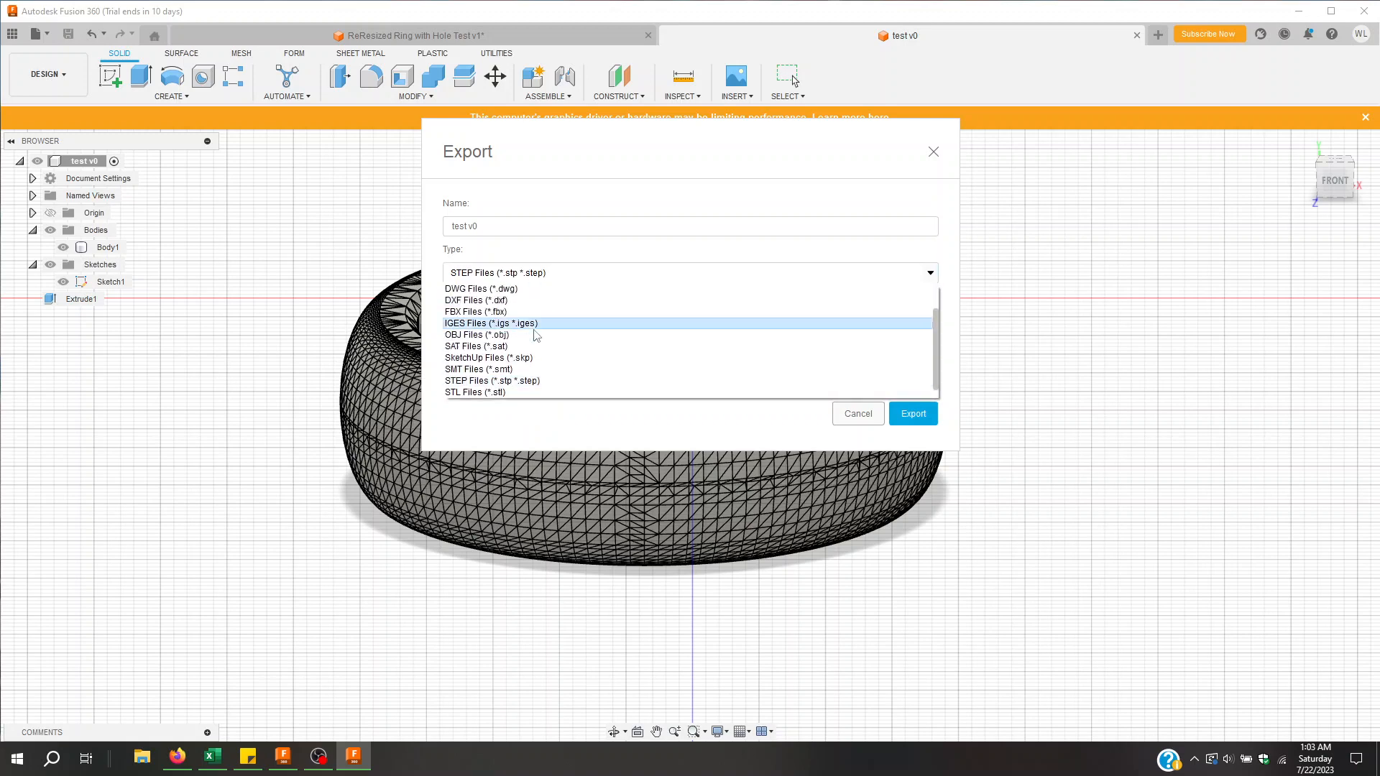
click(521, 393)
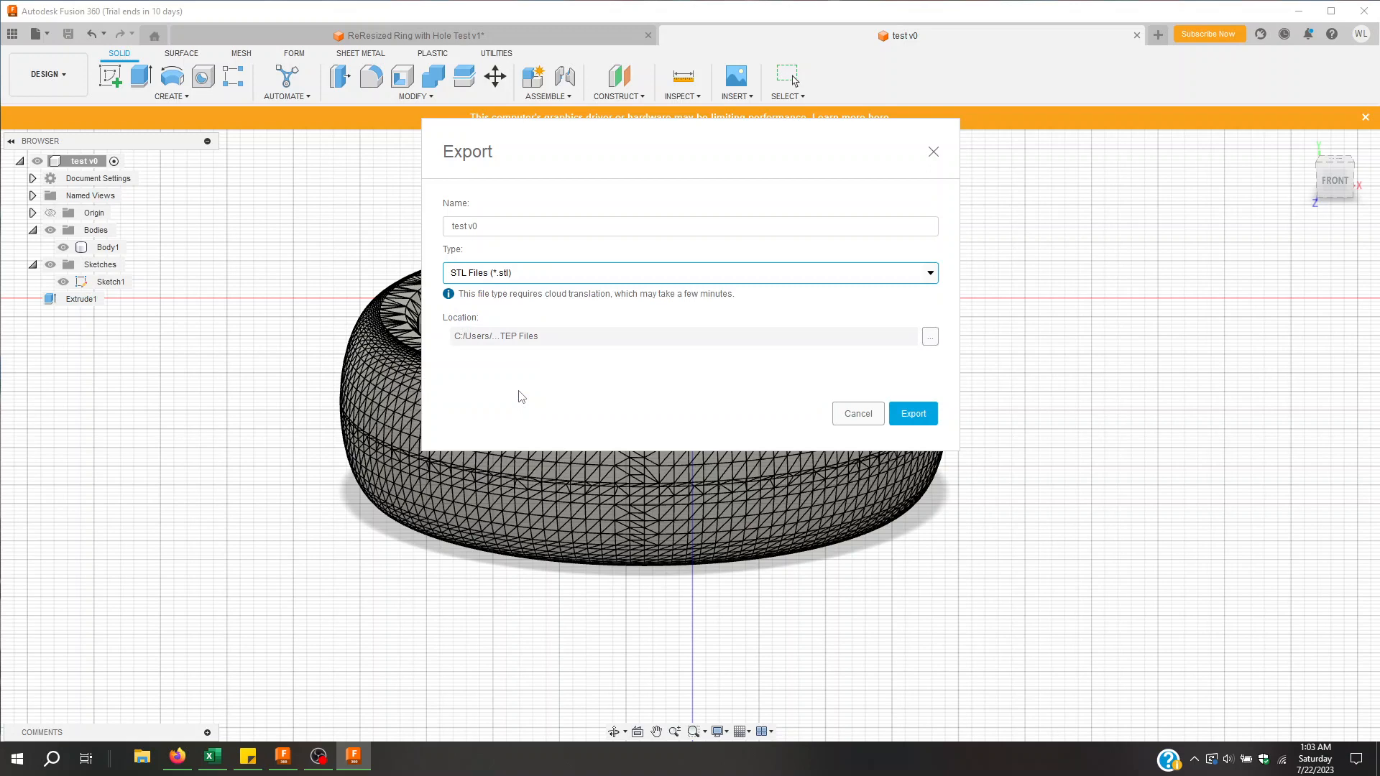
click(536, 282)
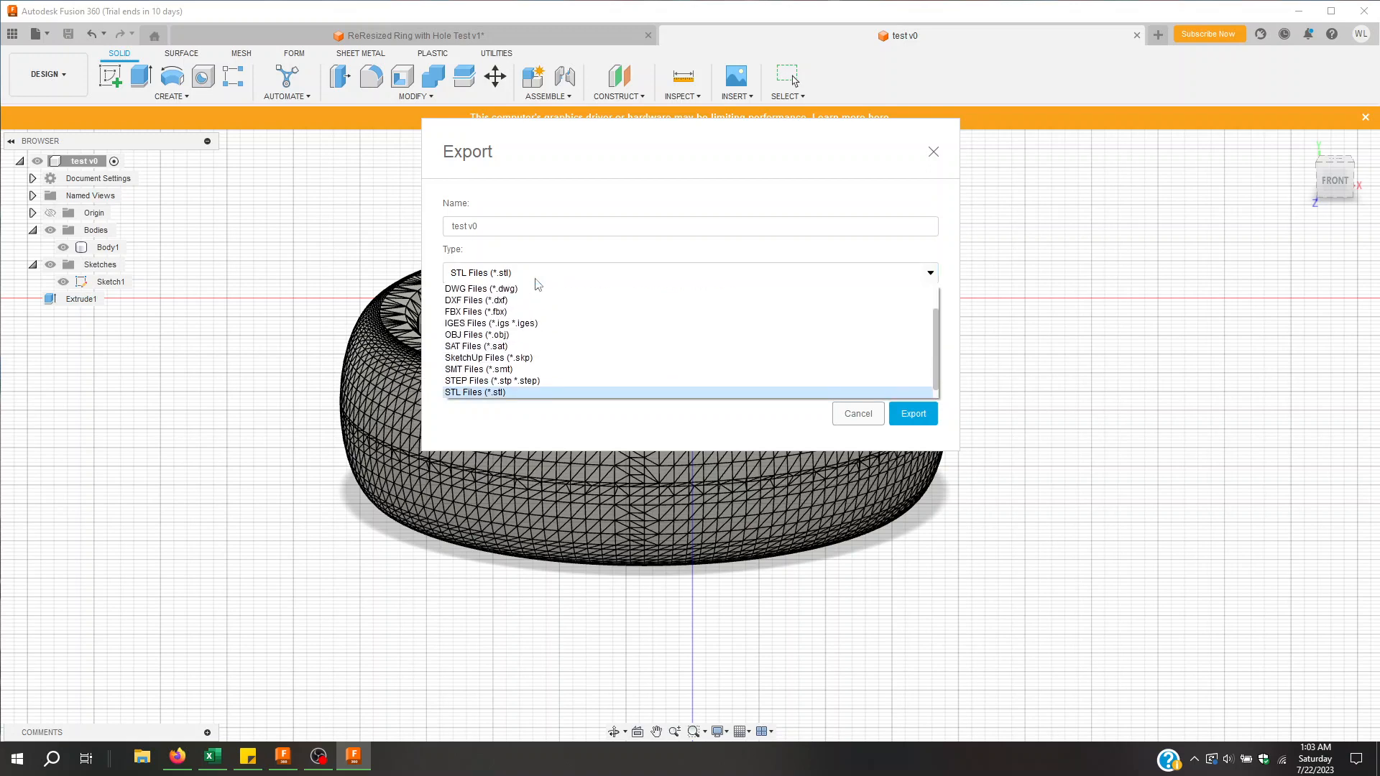
click(535, 282)
click(535, 283)
click(535, 283)
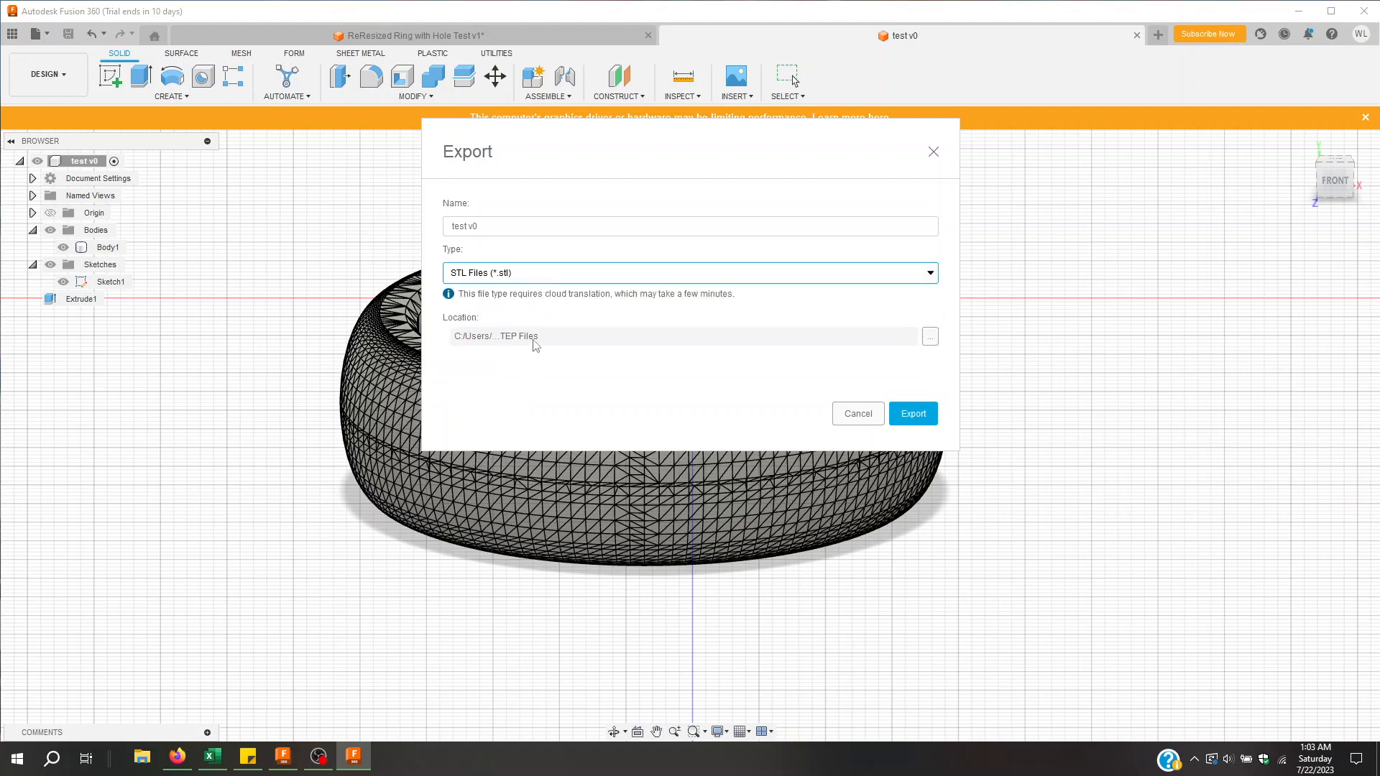